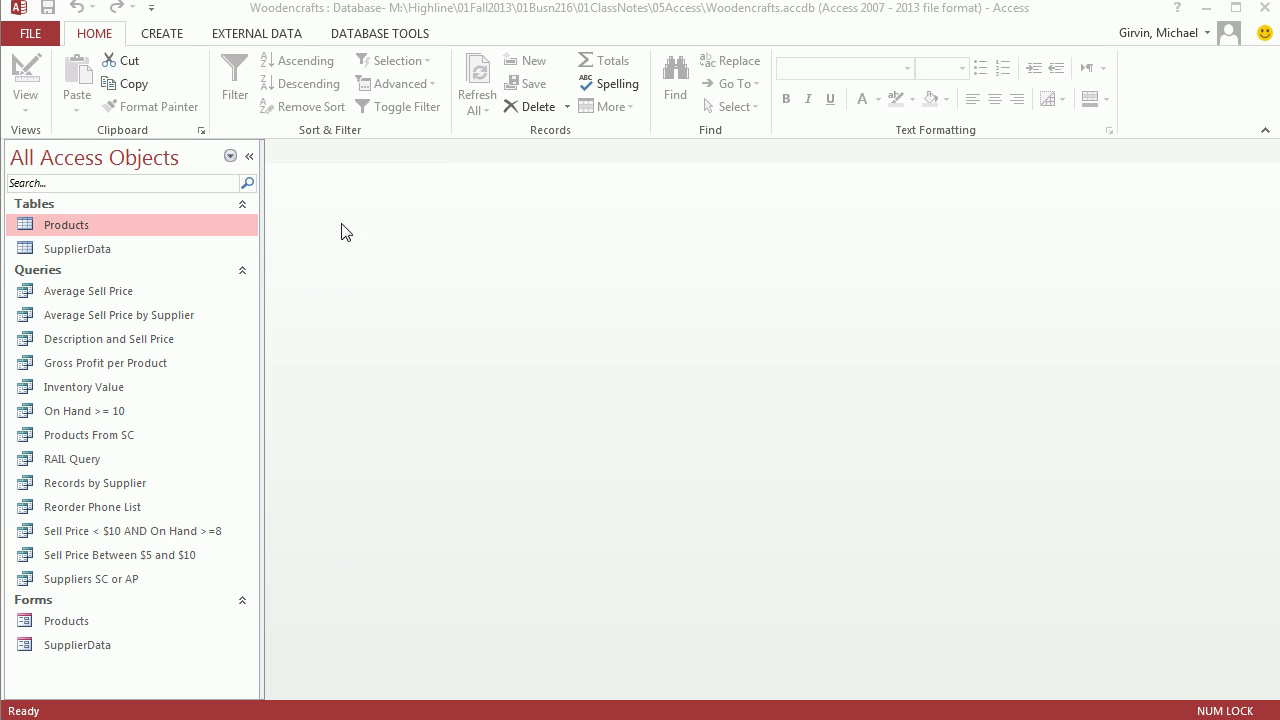
Bring the Woodencrafts database window into focus
click(493, 284)
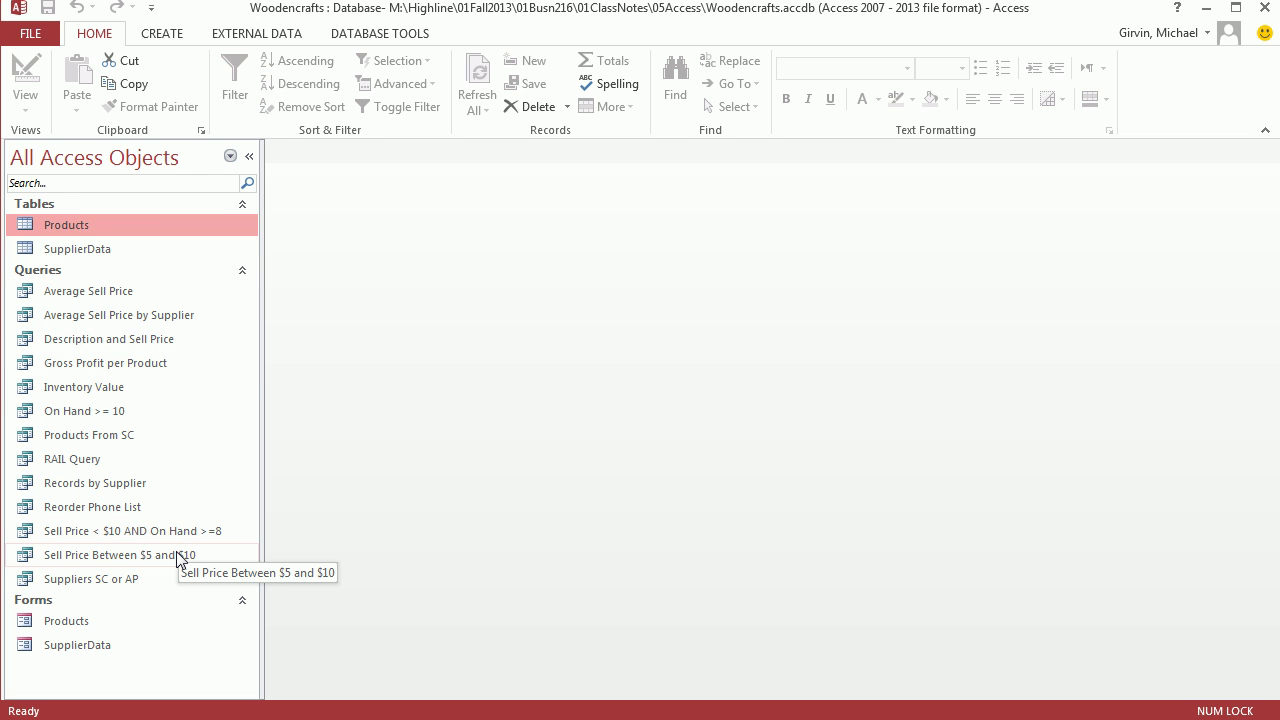
View the Inventory Value query's ten products, close it, and select the Products table
double_click(91, 390)
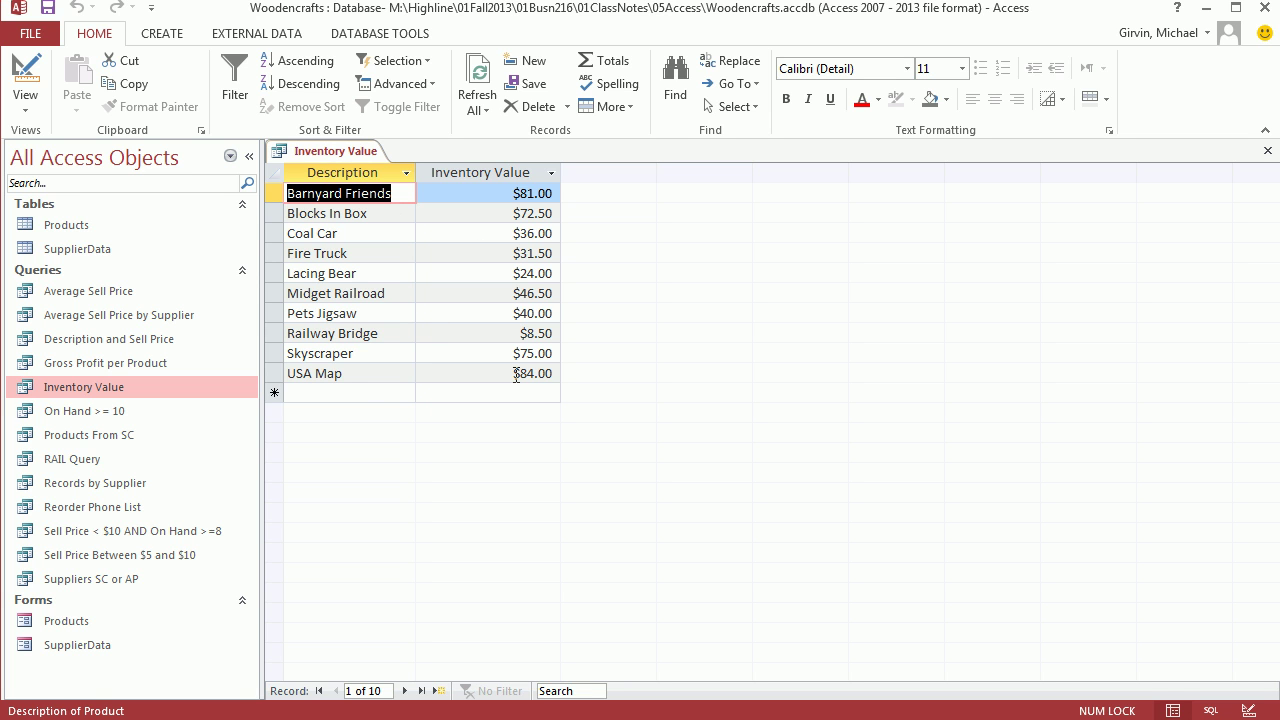
click(1266, 152)
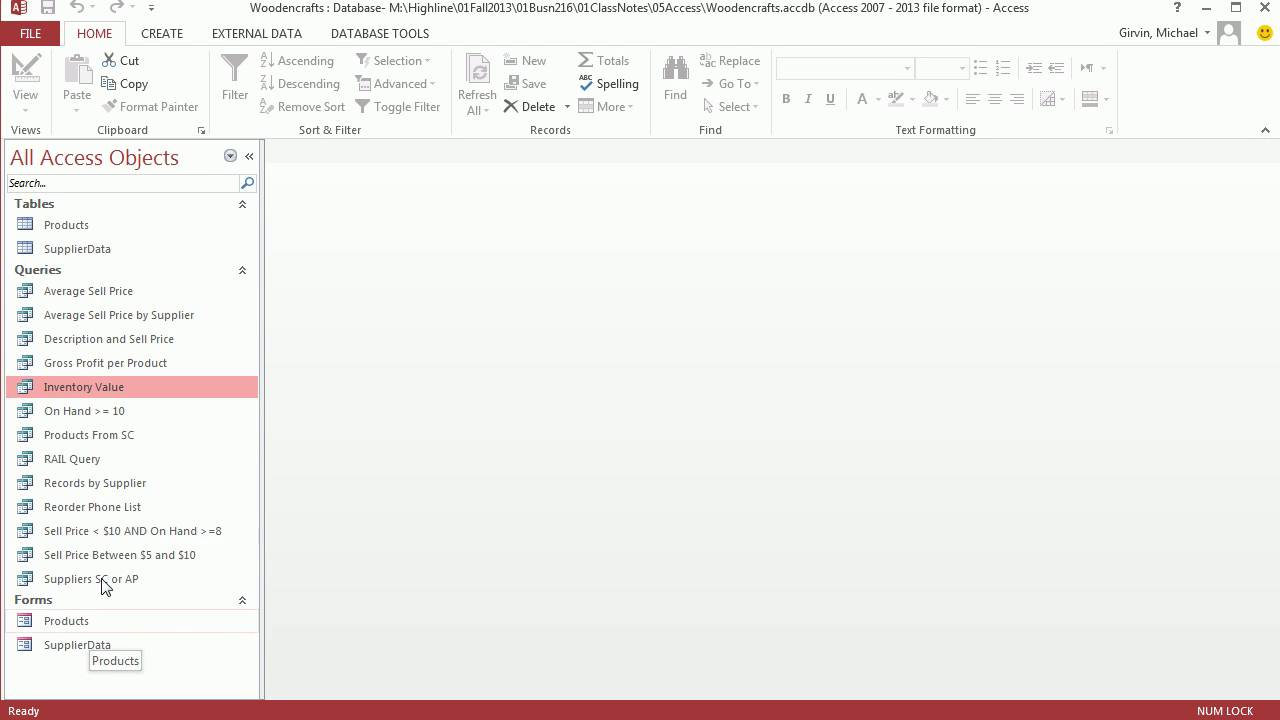
click(59, 232)
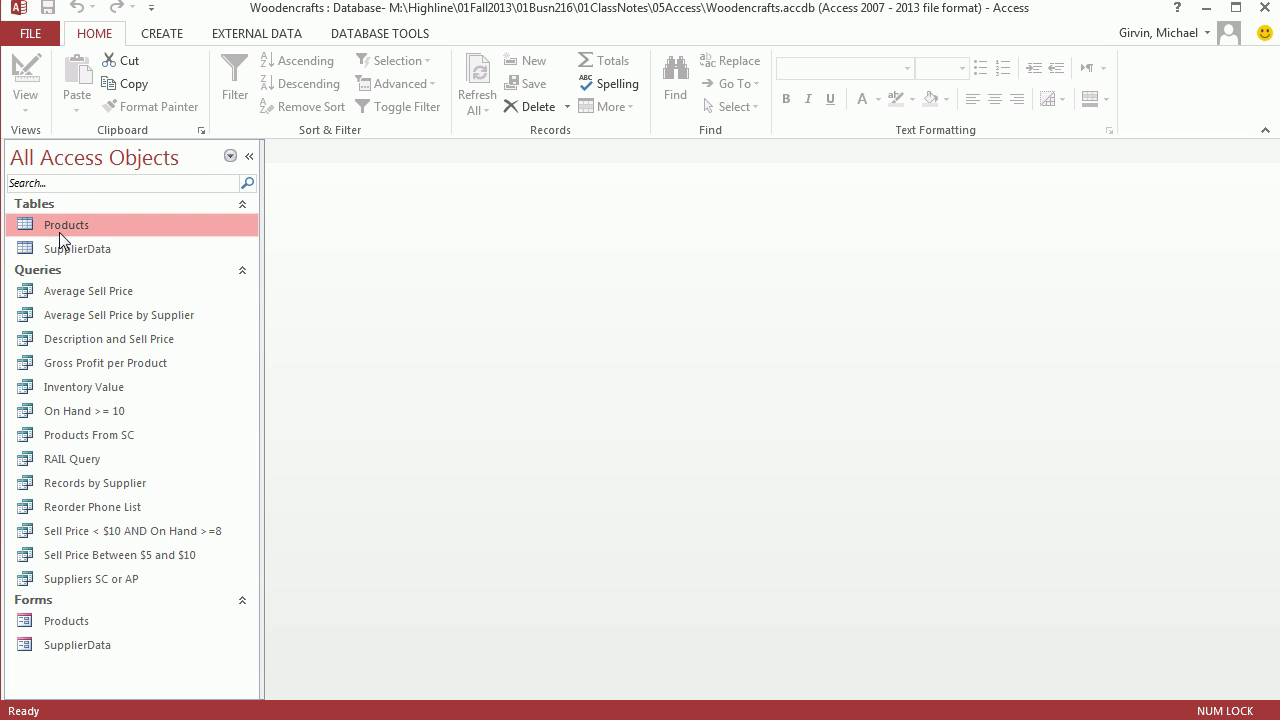
Generate a basic report from the Inventory Value query and select its record count total
click(82, 396)
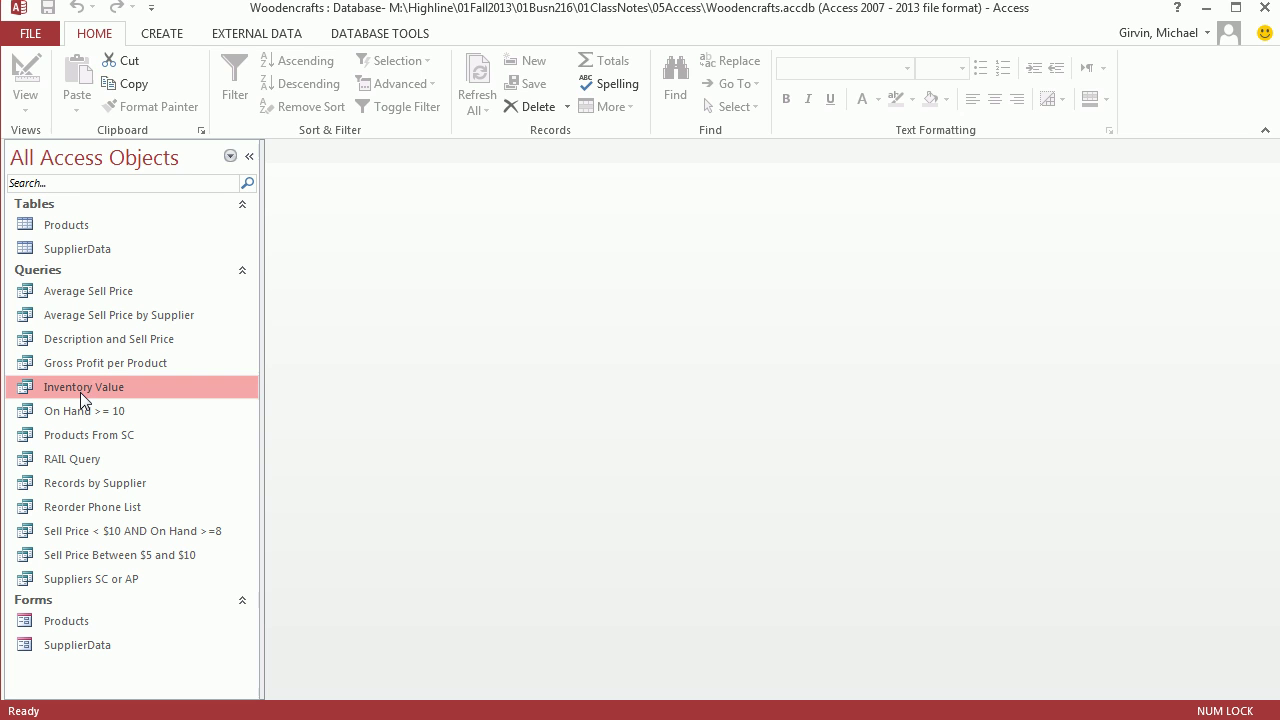
click(175, 35)
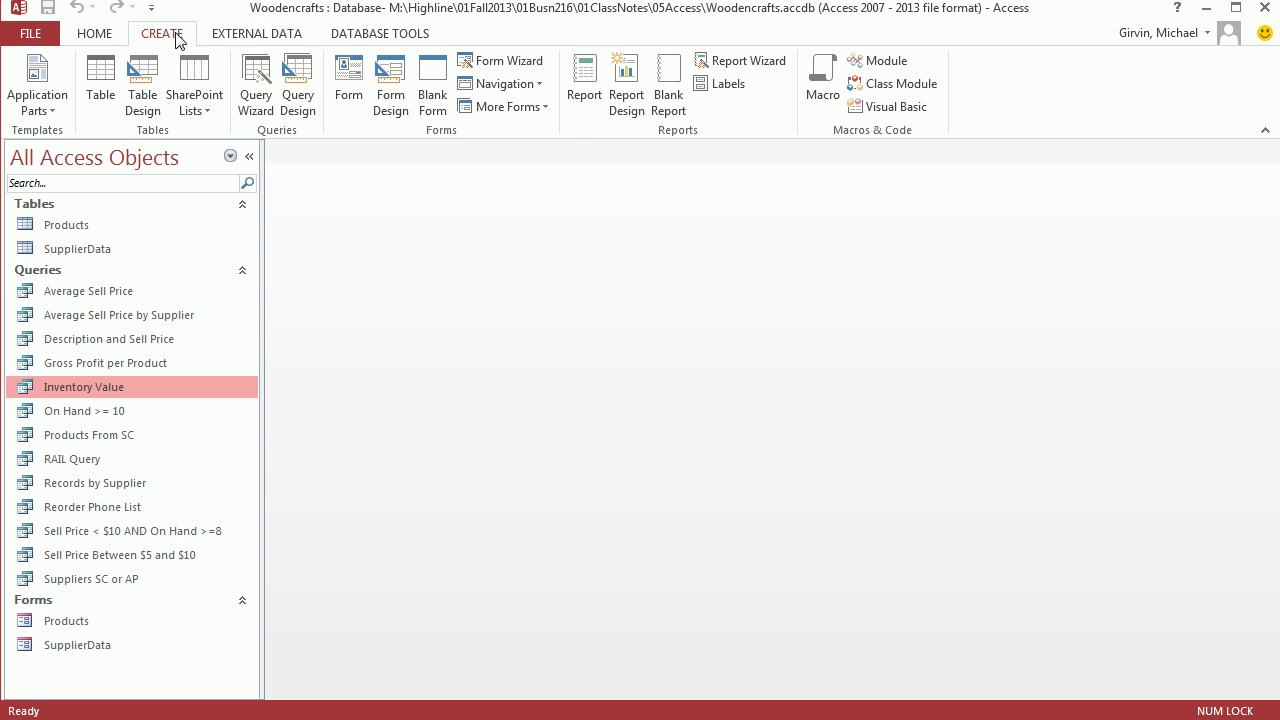
click(590, 96)
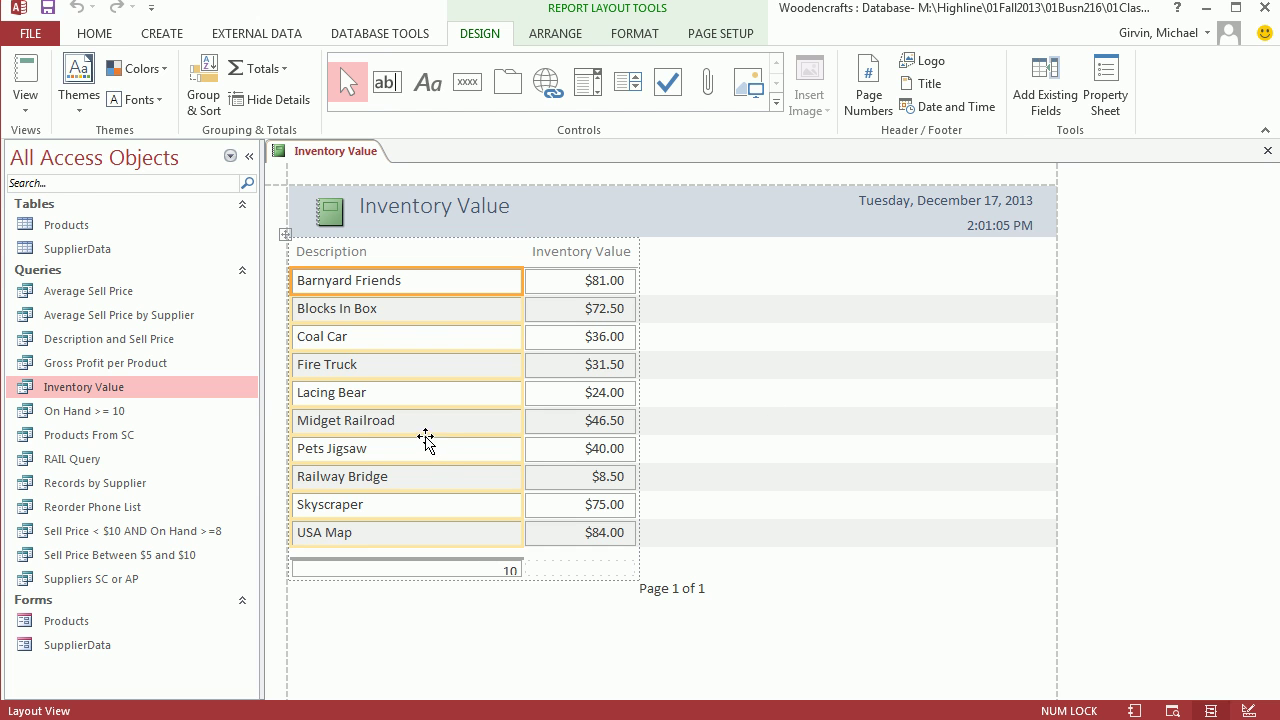
click(476, 571)
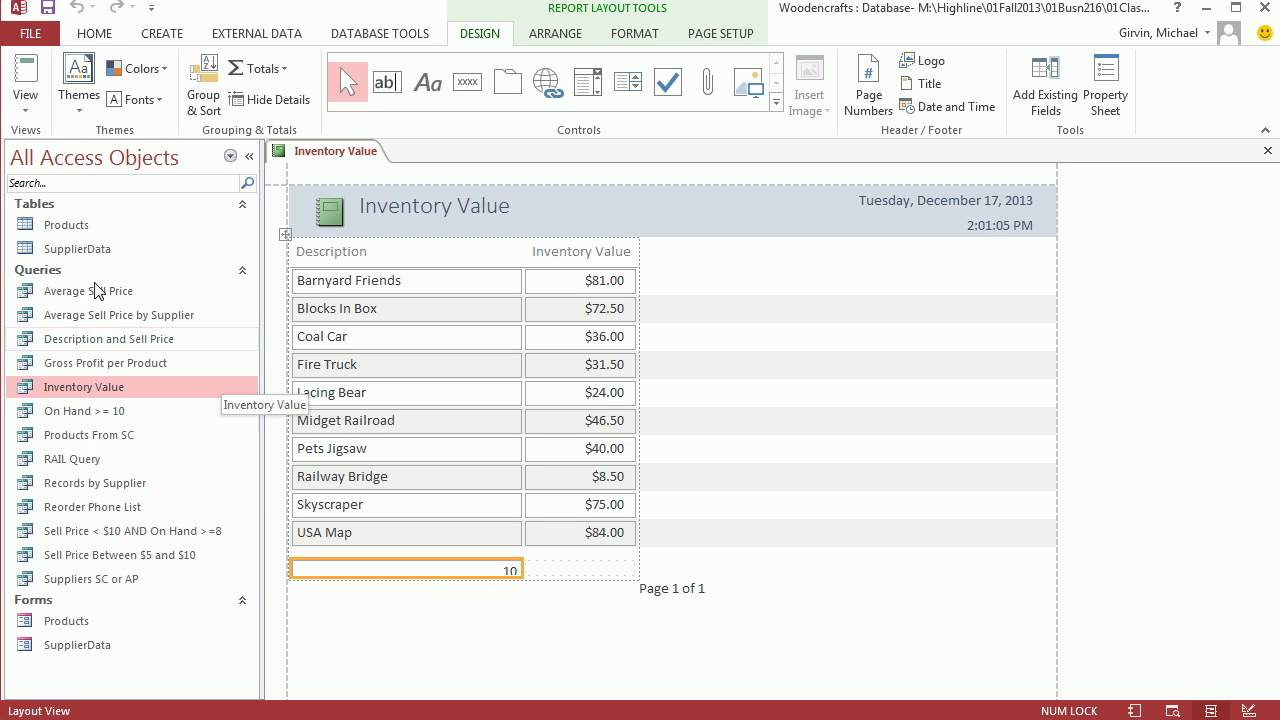
click(25, 115)
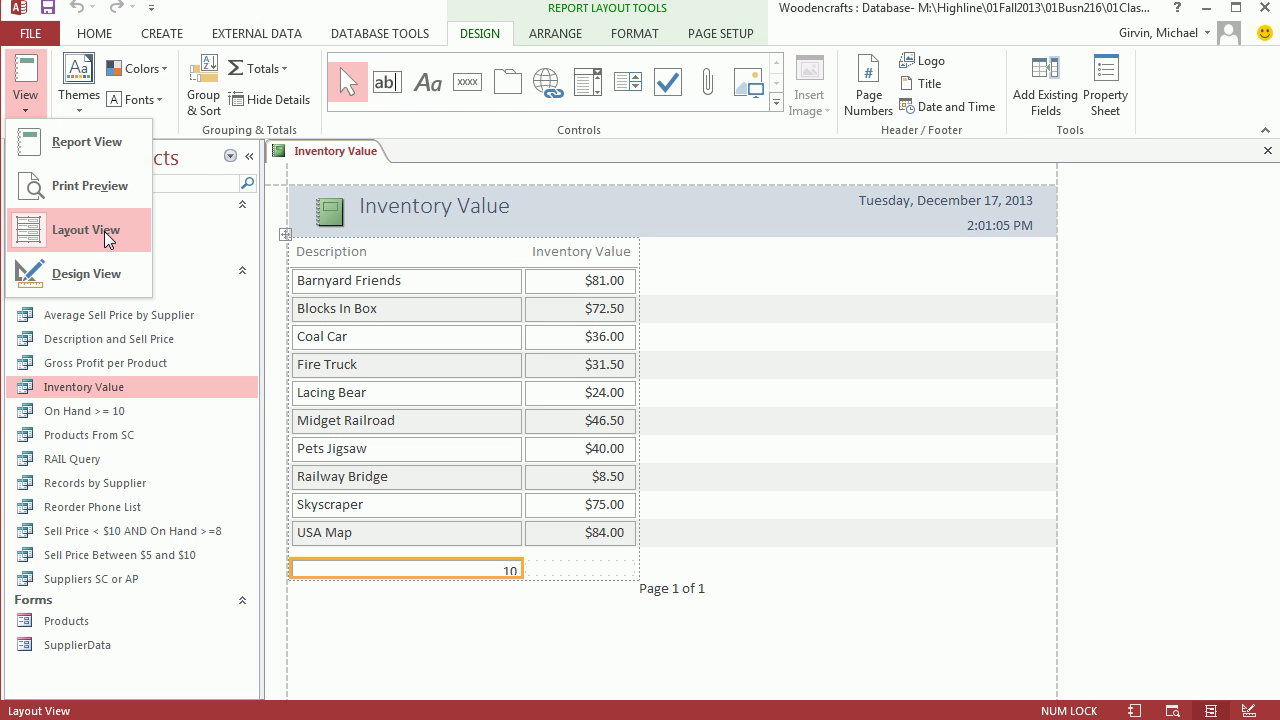
Preview the Inventory Value report as printed, then return to Layout View
click(95, 191)
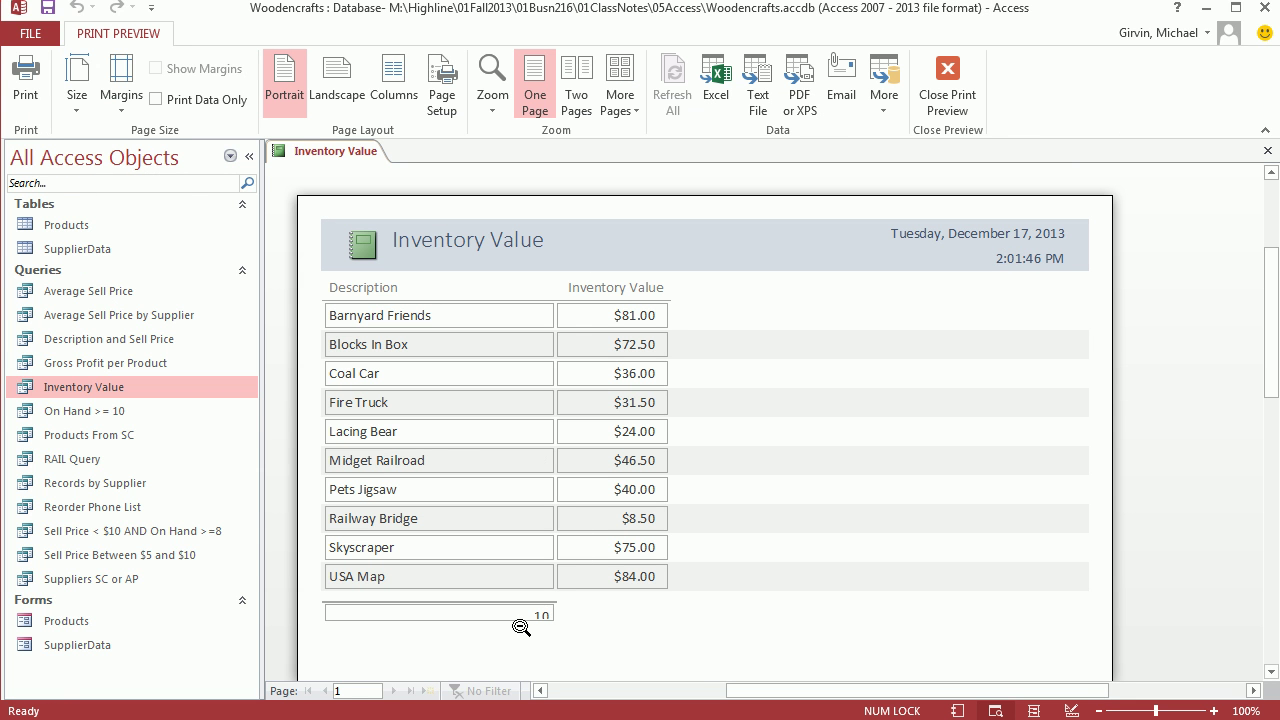
click(960, 84)
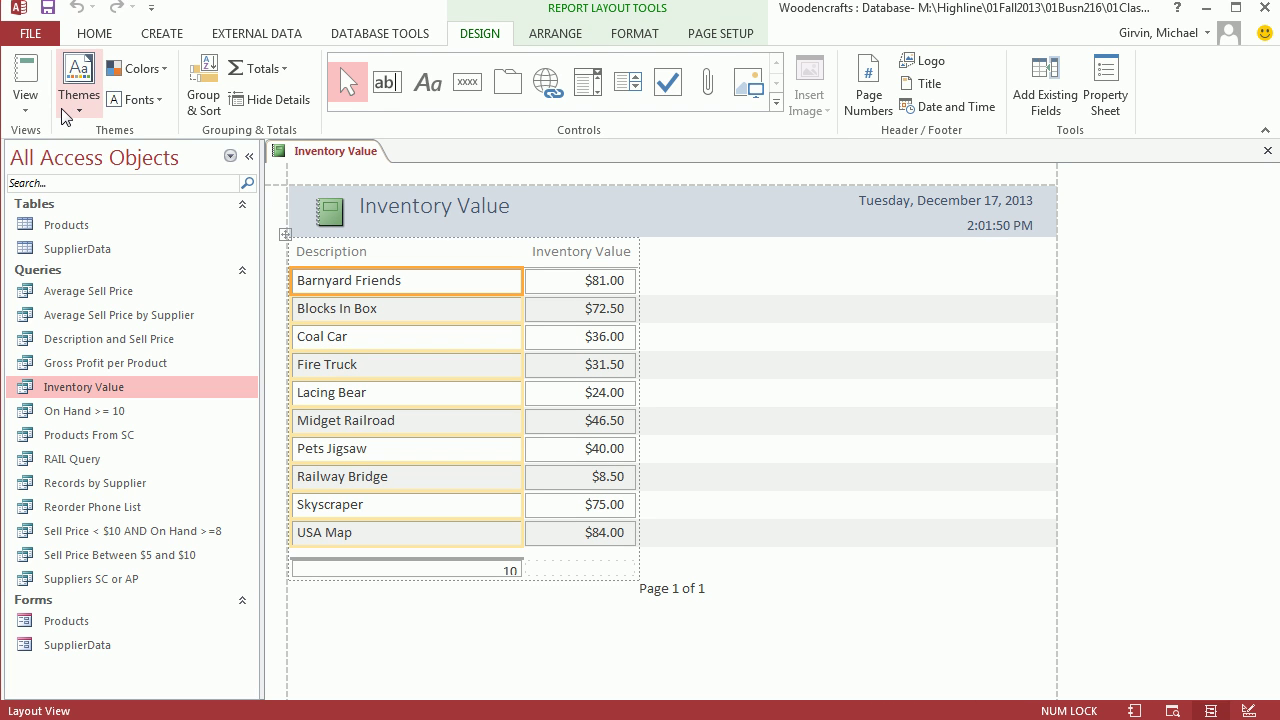
click(95, 33)
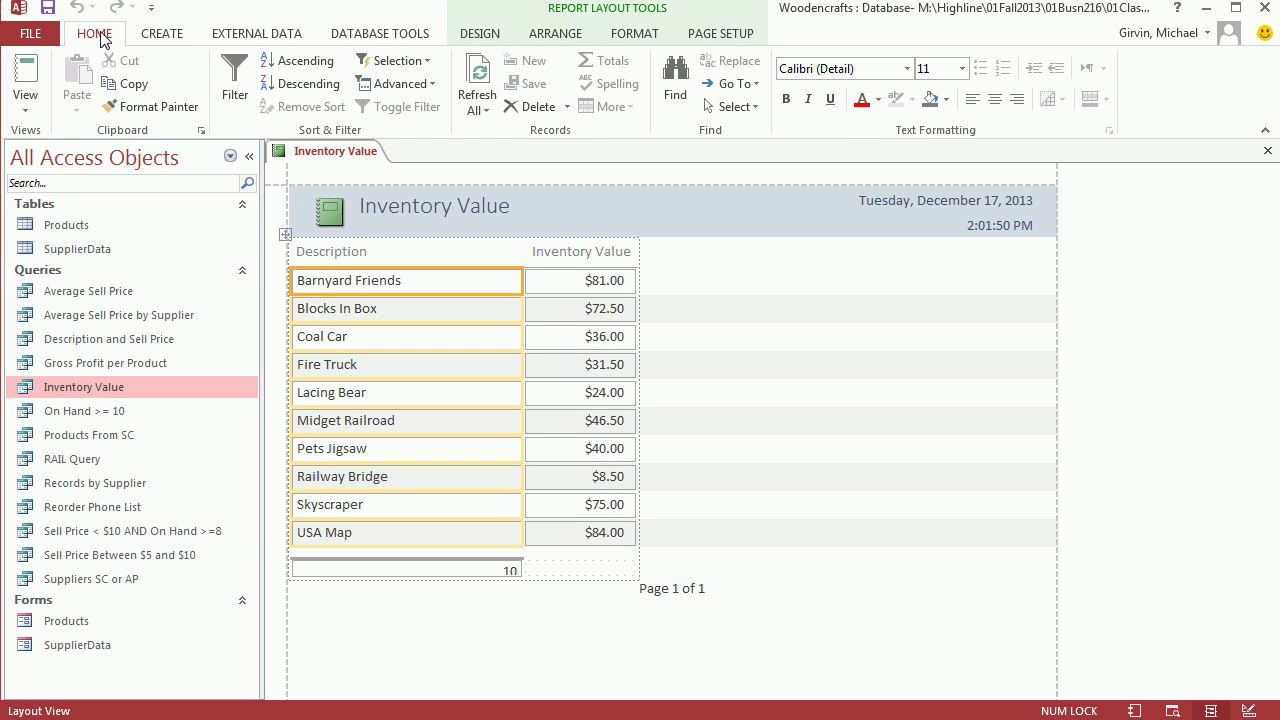
click(27, 110)
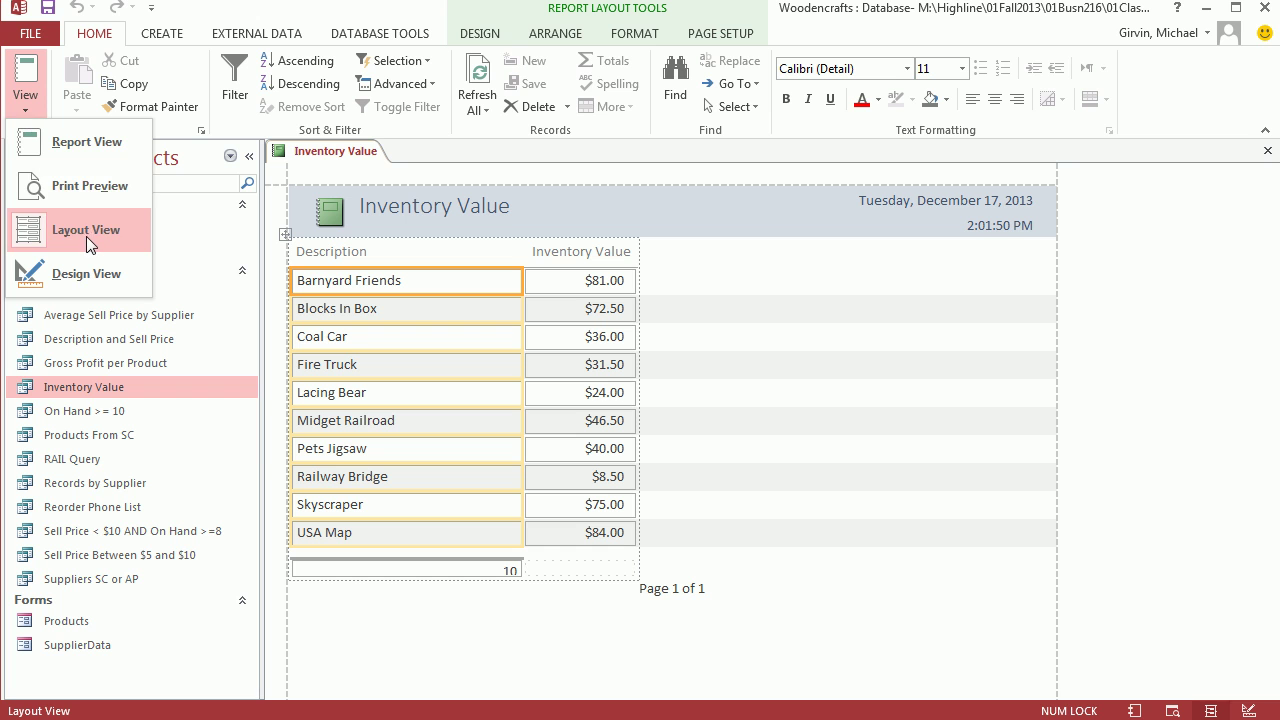
click(366, 434)
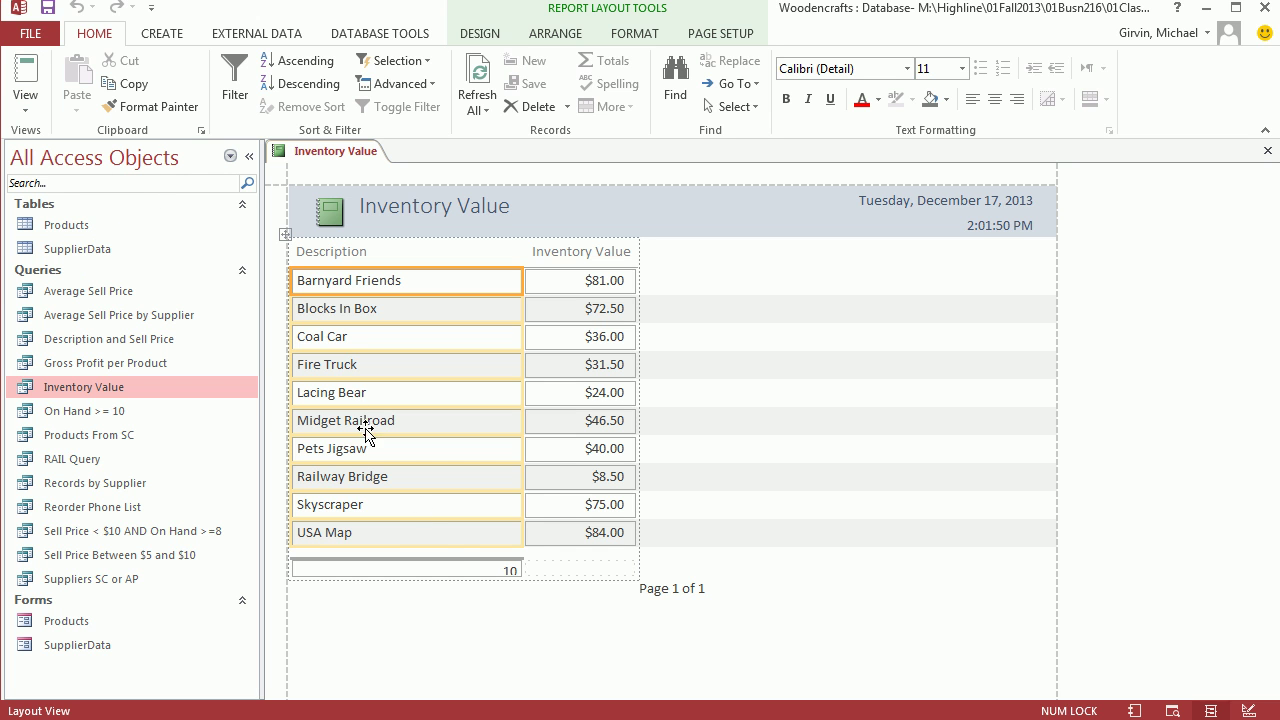
Select the record count total row and delete it
click(443, 572)
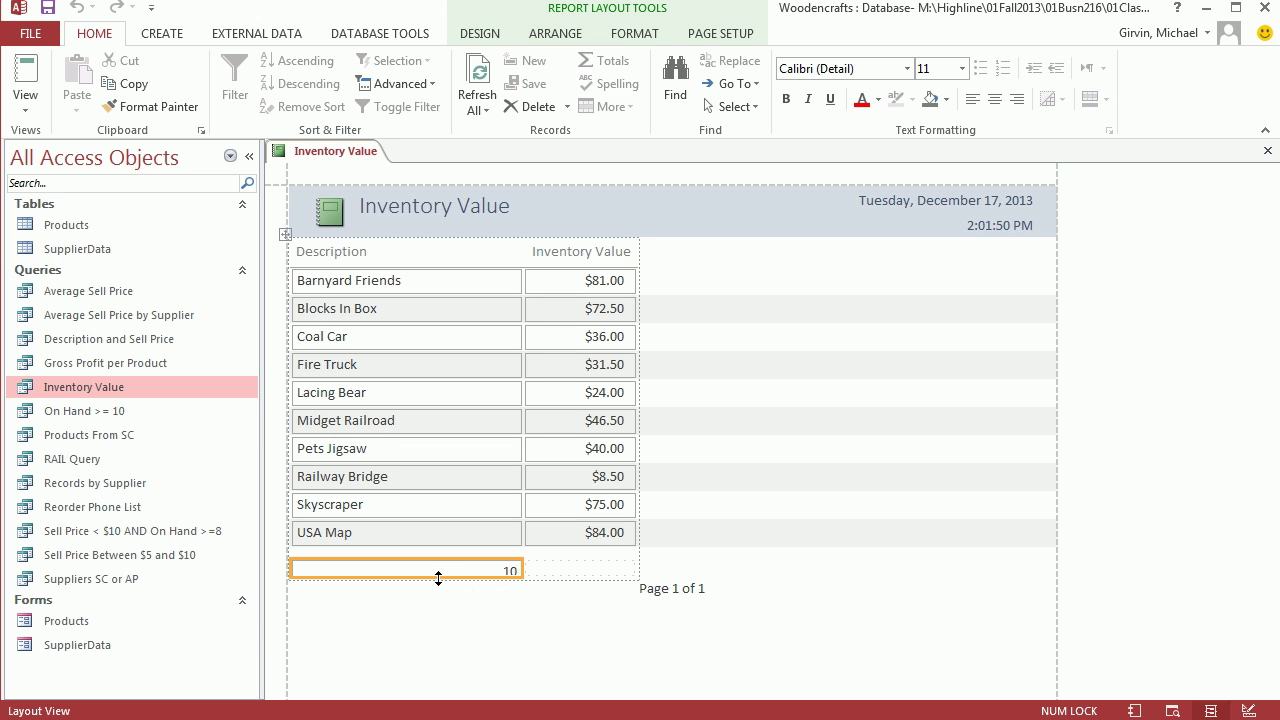
drag(446, 577, 438, 594)
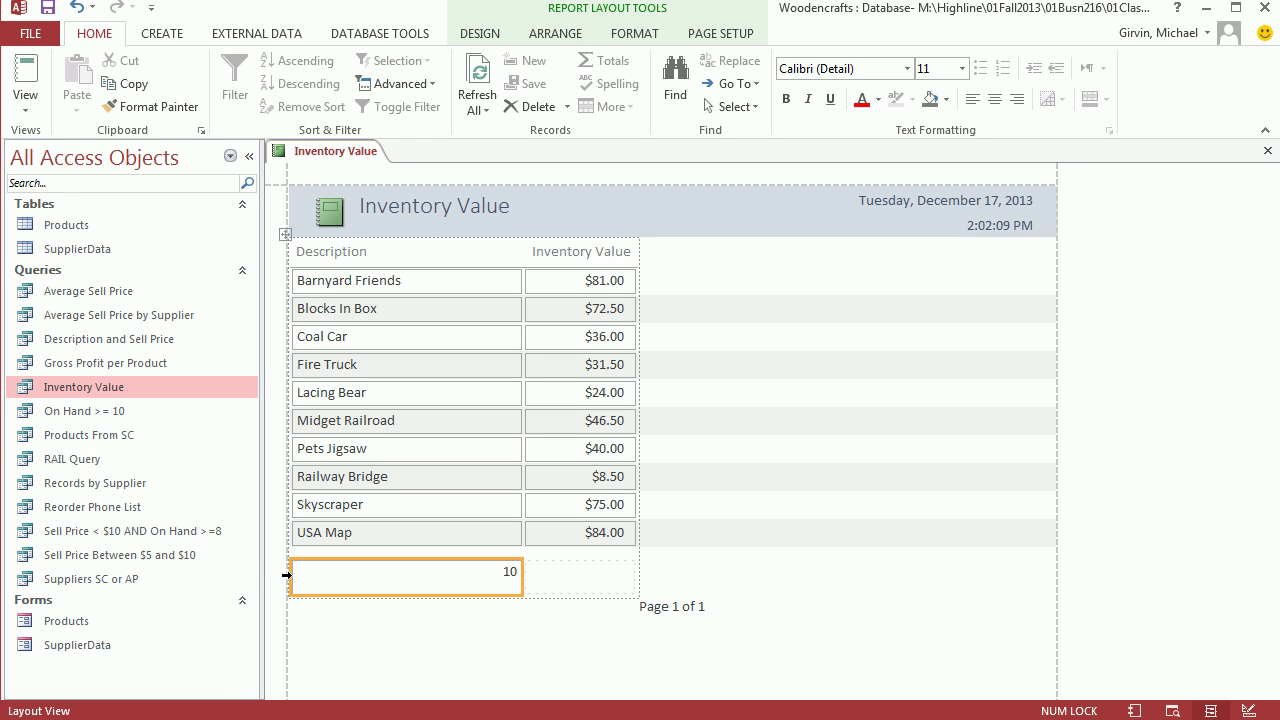
click(287, 575)
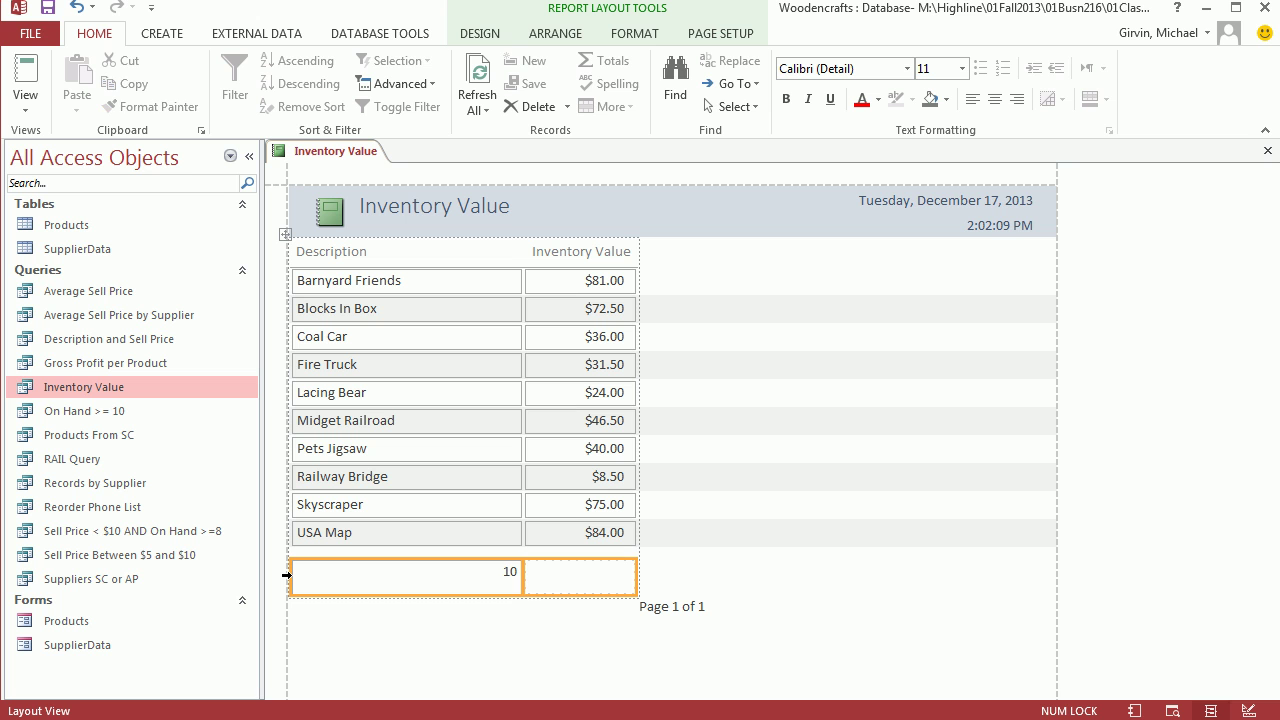
key(Delete)
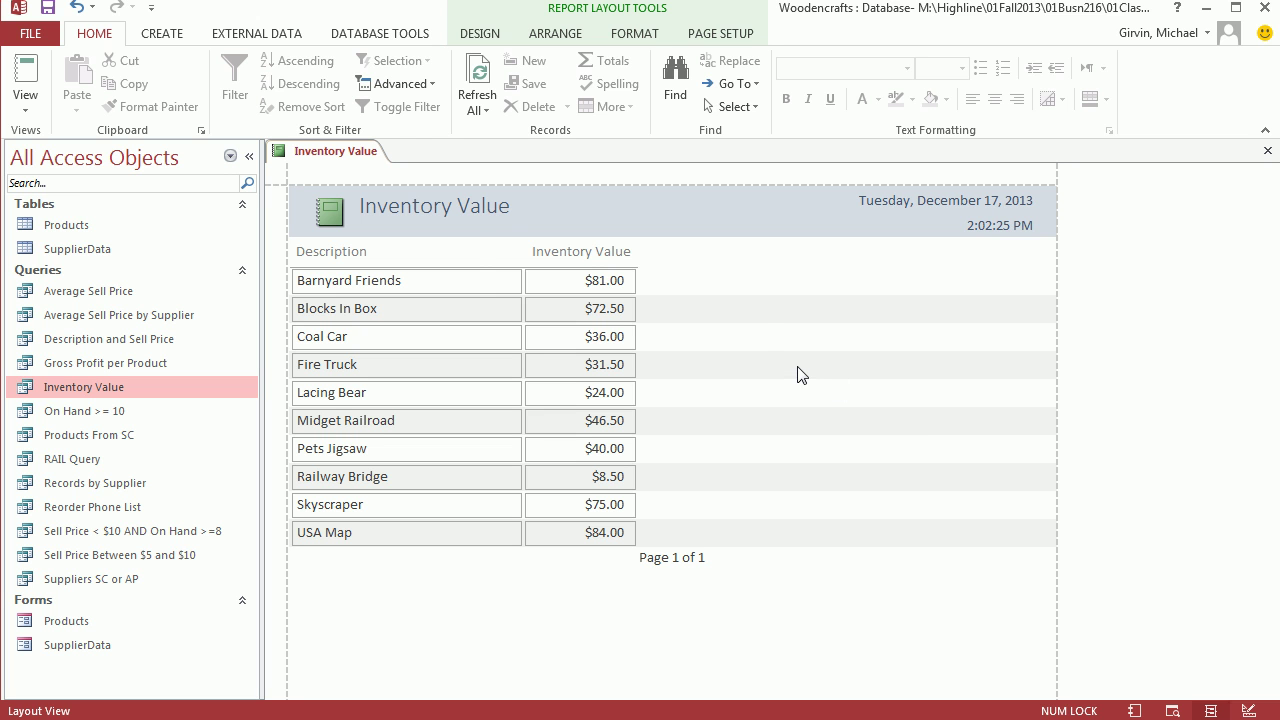
Save the report as Inventory Value, close it, and reopen it from the Reports list
key(ctrl+s)
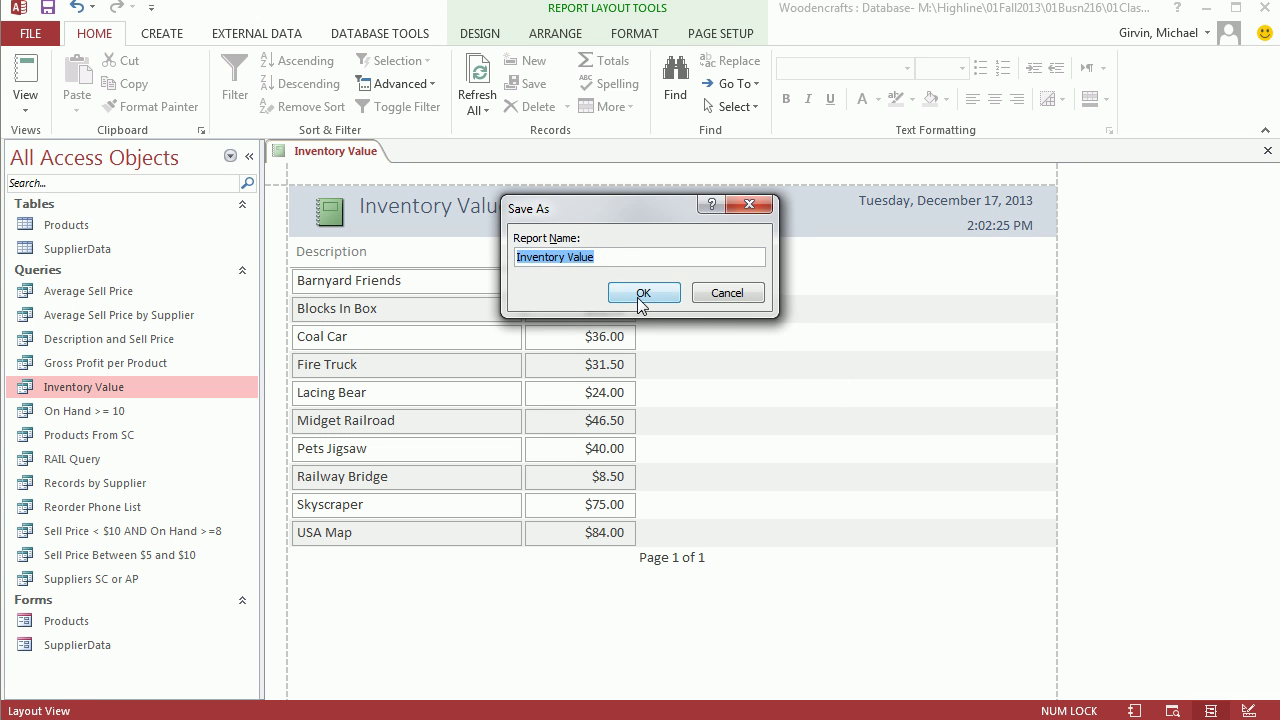
click(640, 298)
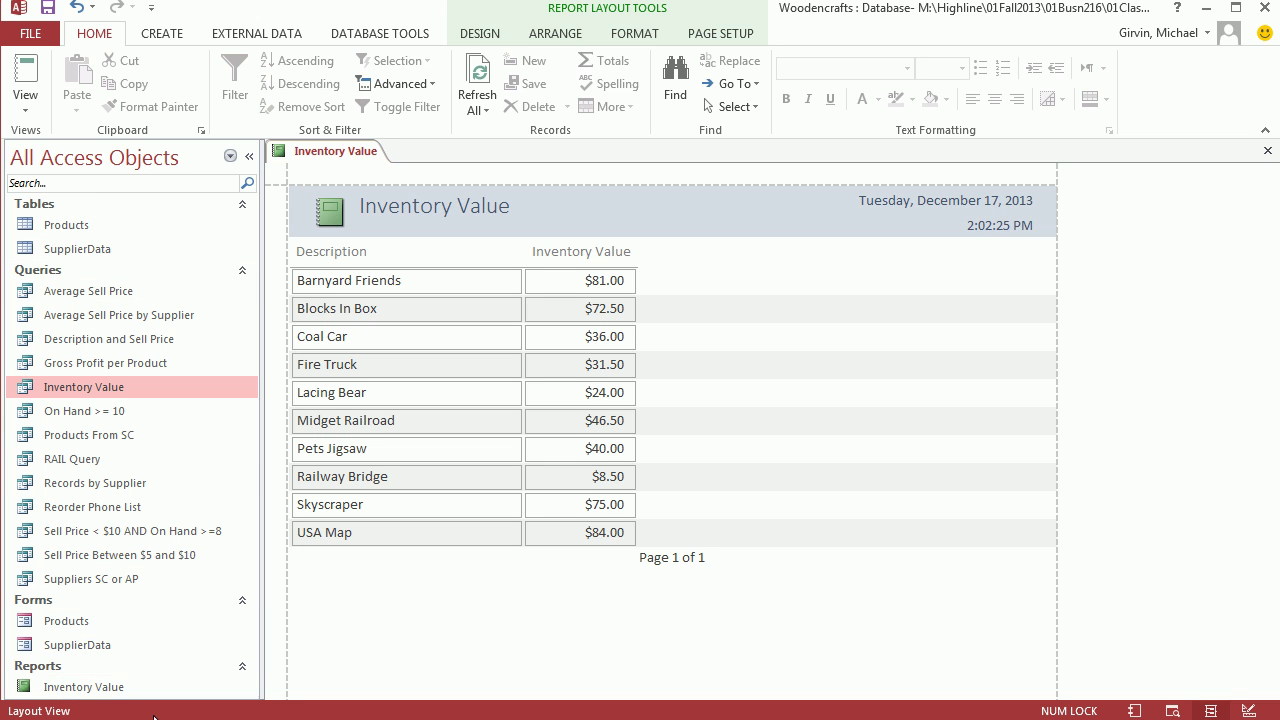
click(1268, 150)
double_click(100, 688)
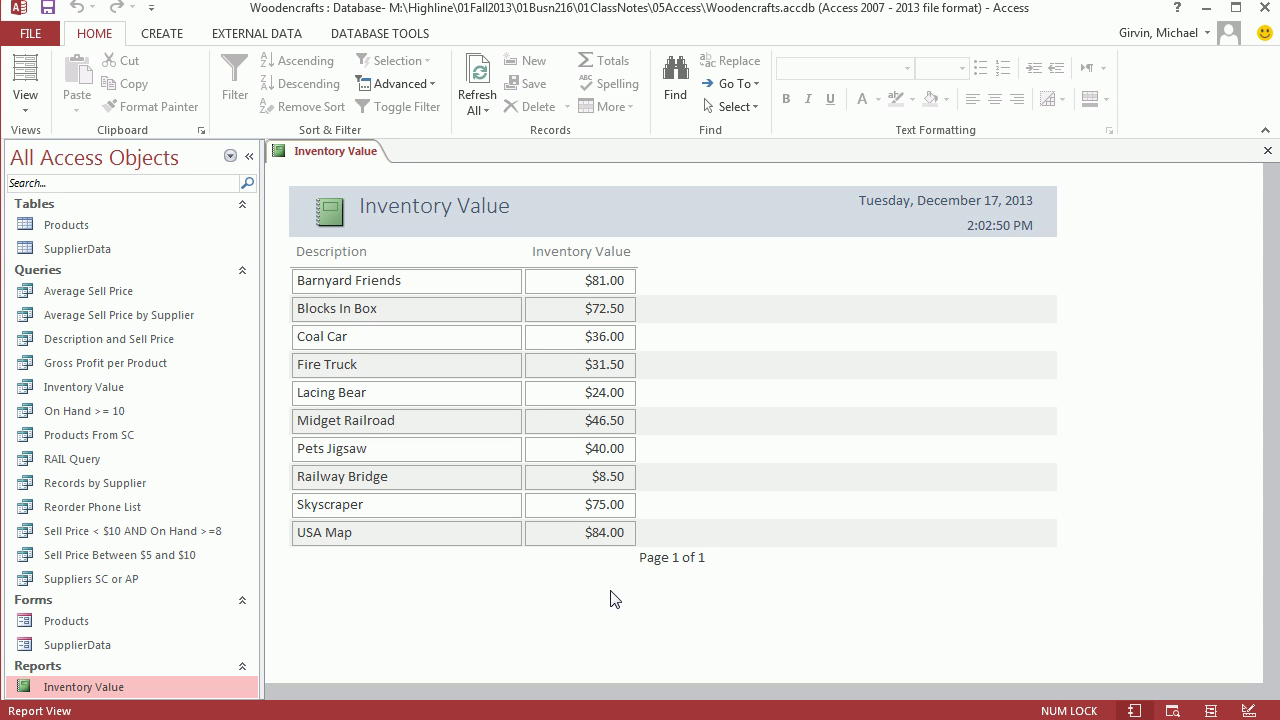
click(1268, 150)
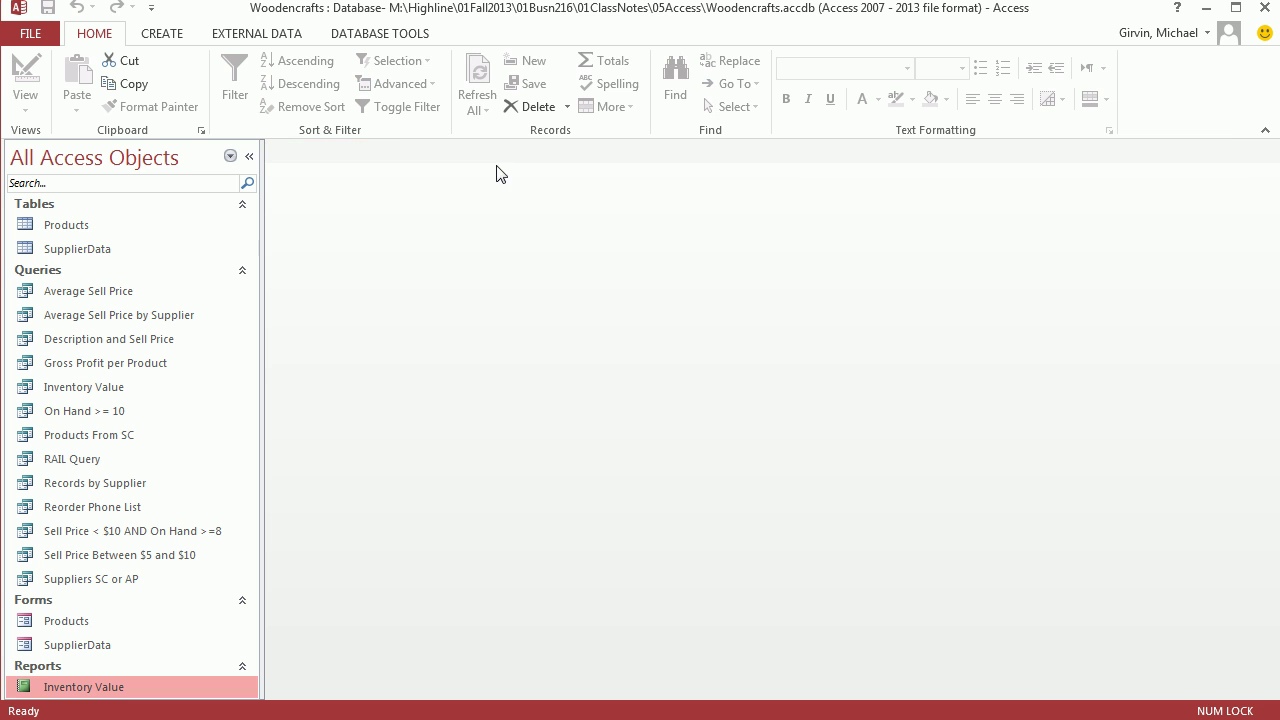
double_click(63, 621)
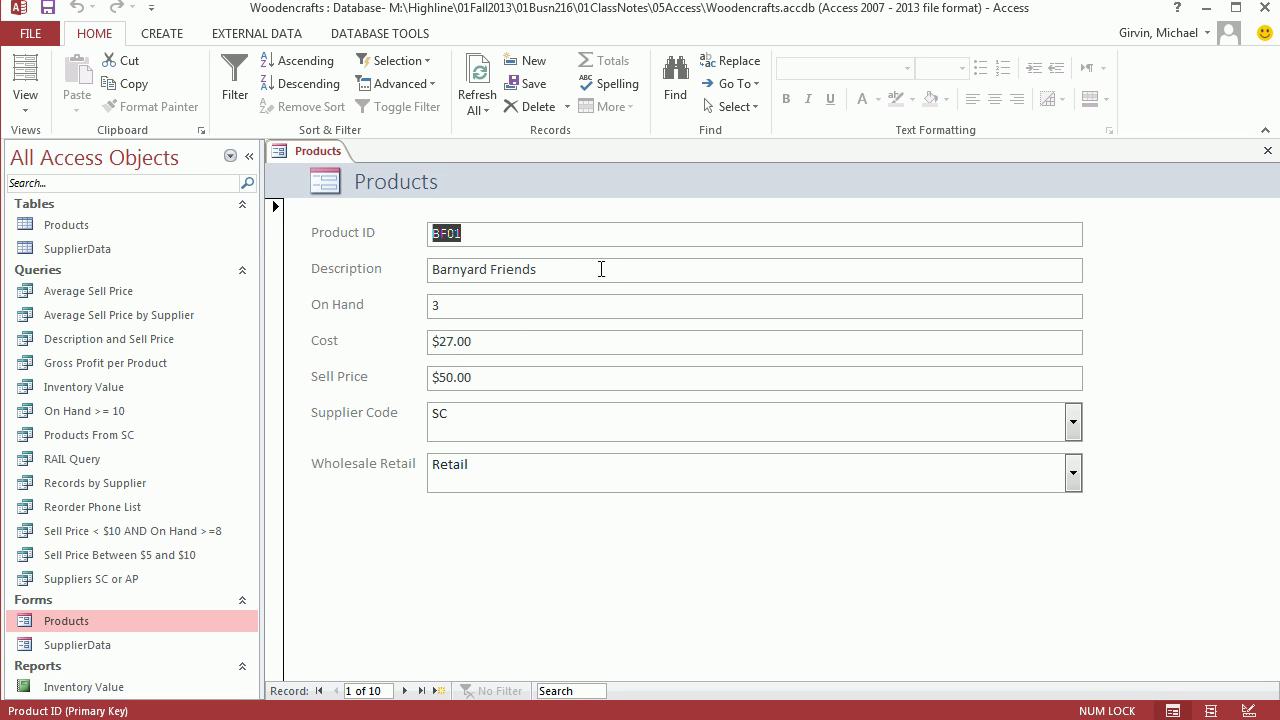
click(461, 307)
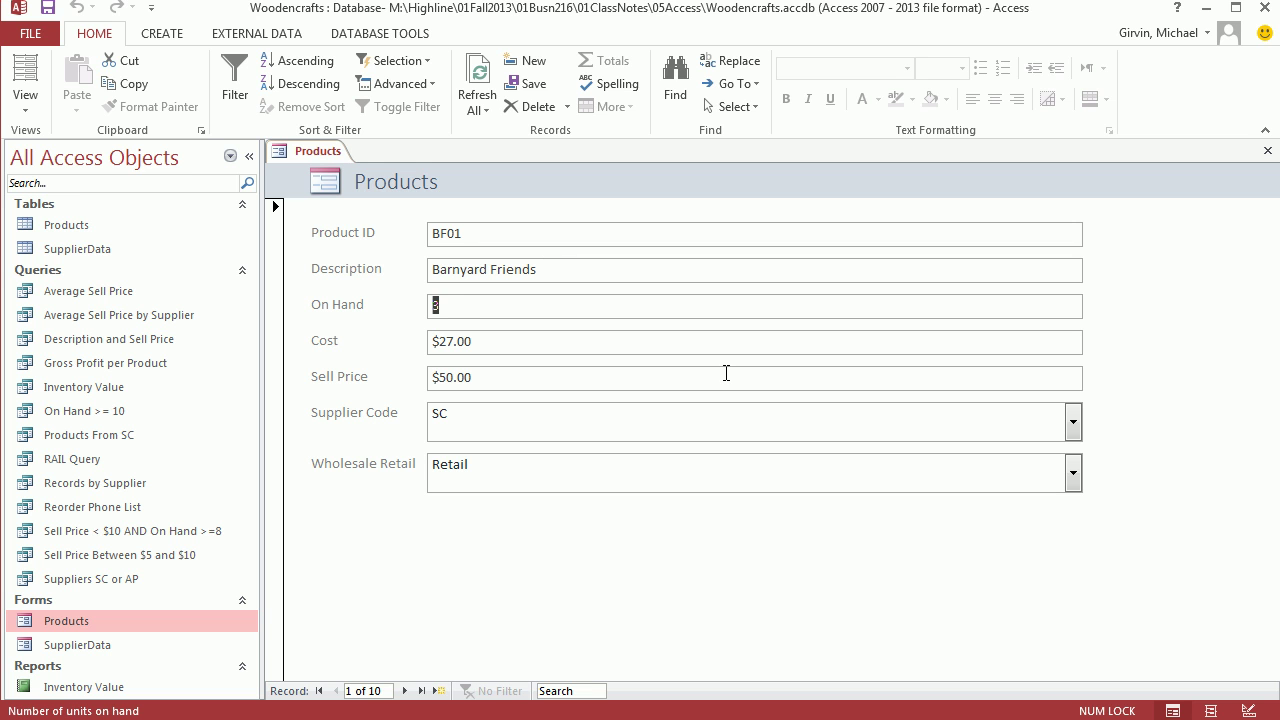
text(30)
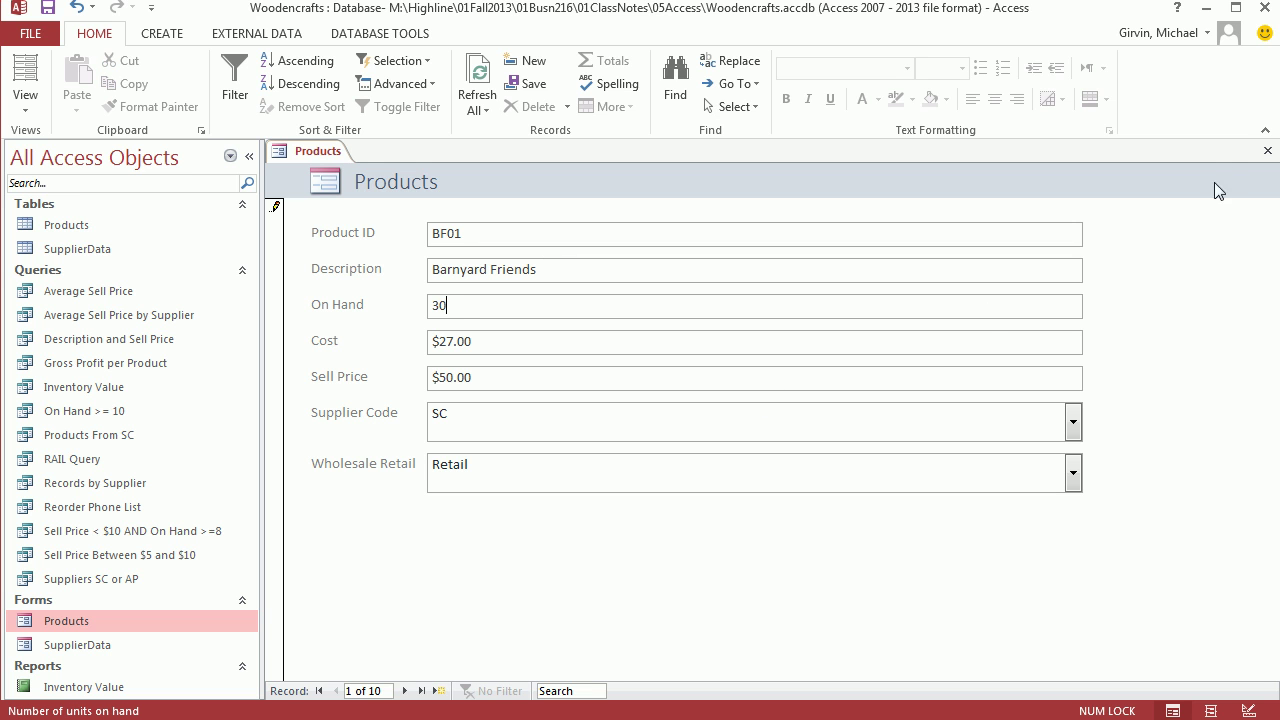
click(1268, 153)
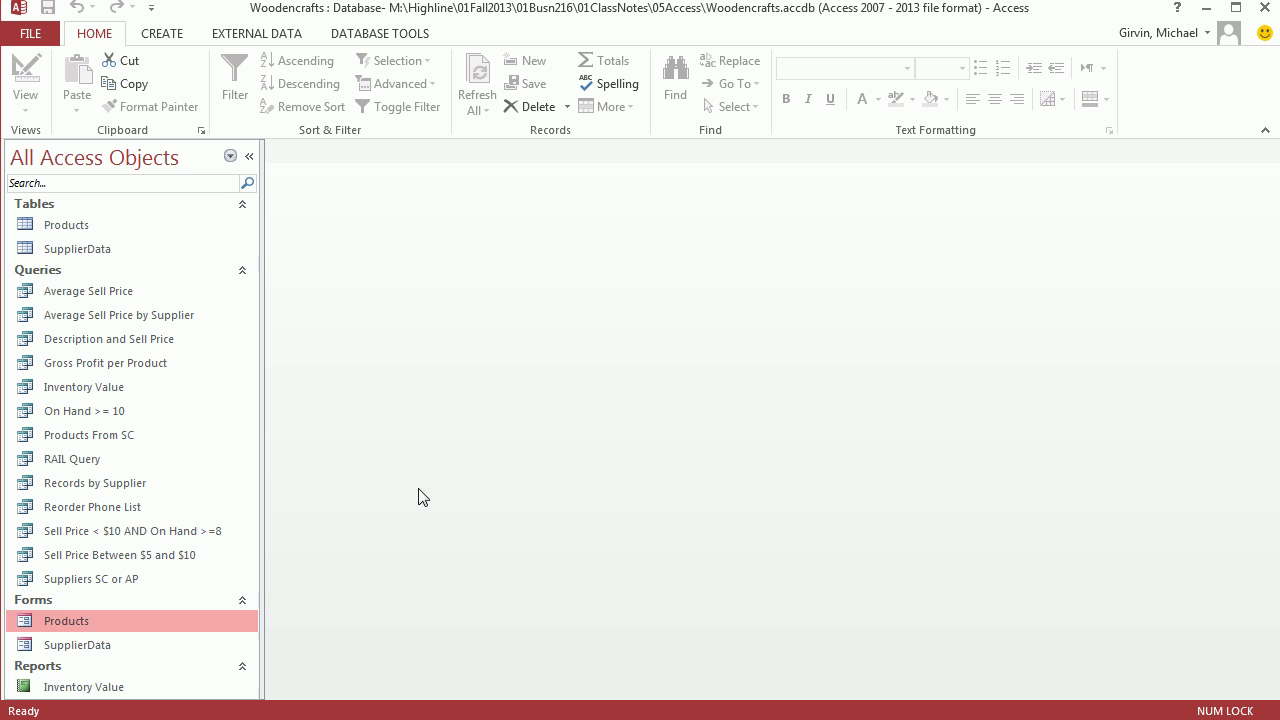
double_click(64, 225)
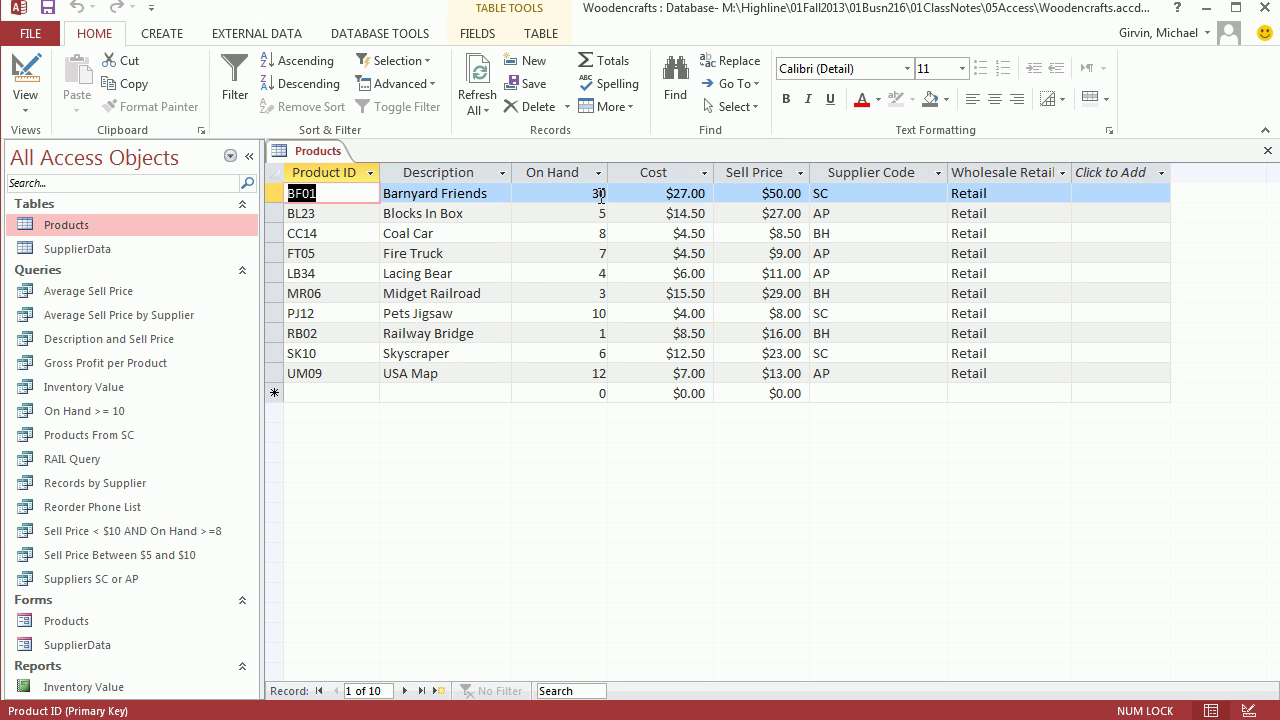
click(1268, 150)
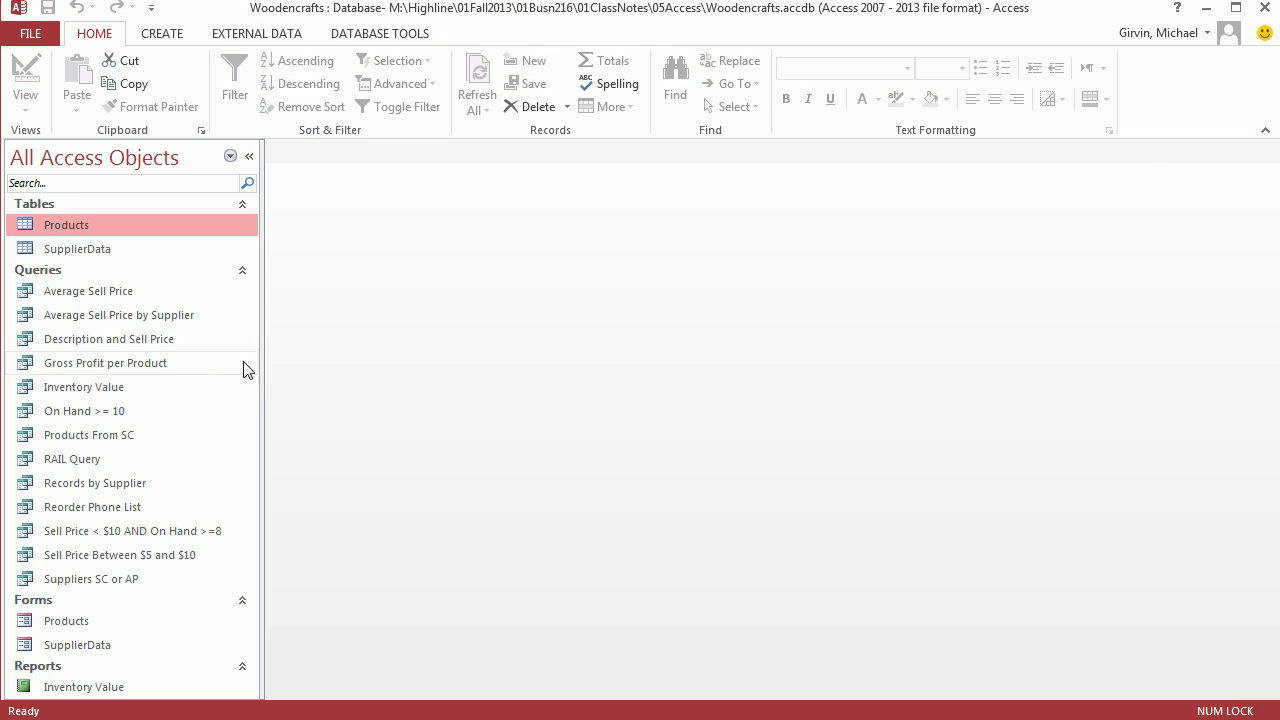
double_click(102, 392)
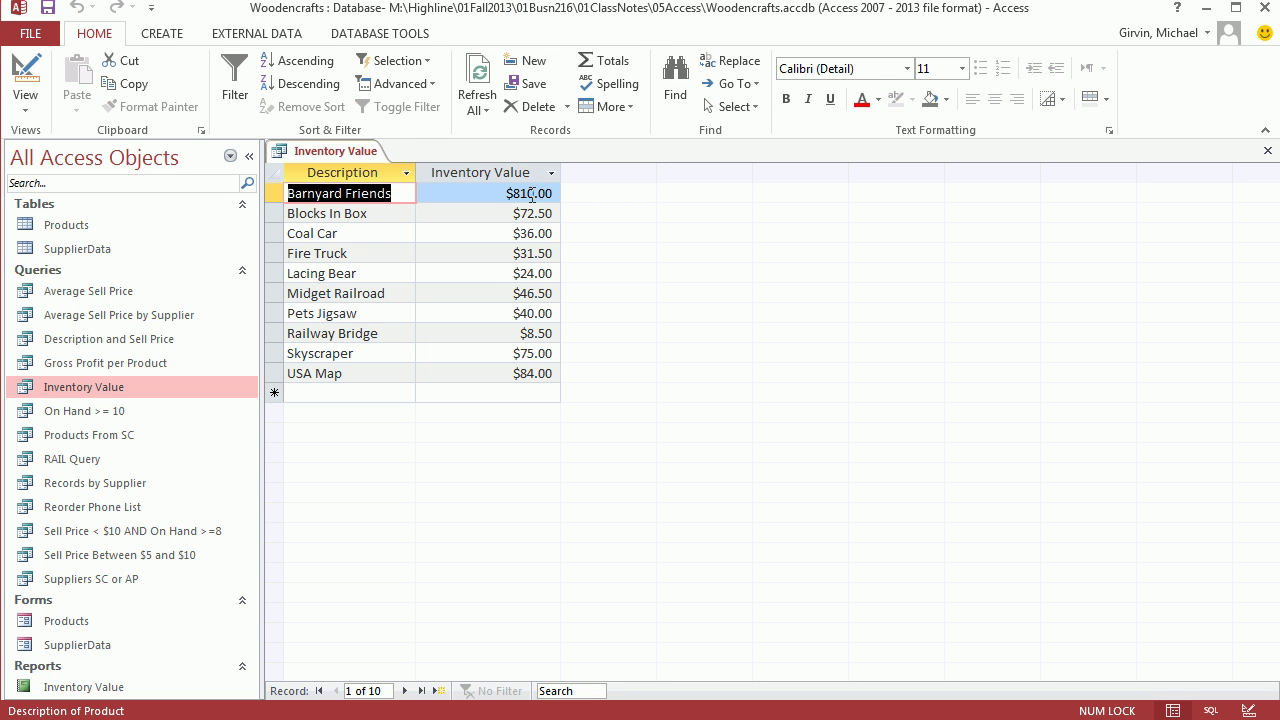
click(1268, 152)
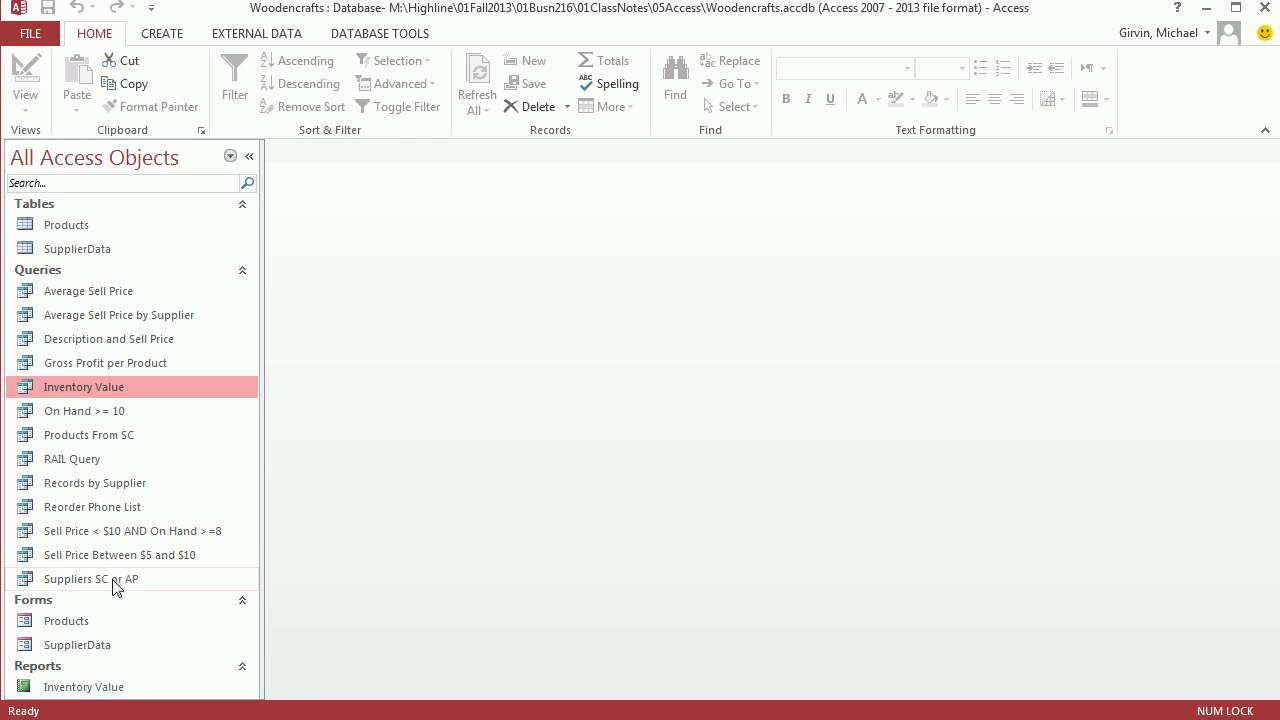
click(78, 688)
double_click(78, 688)
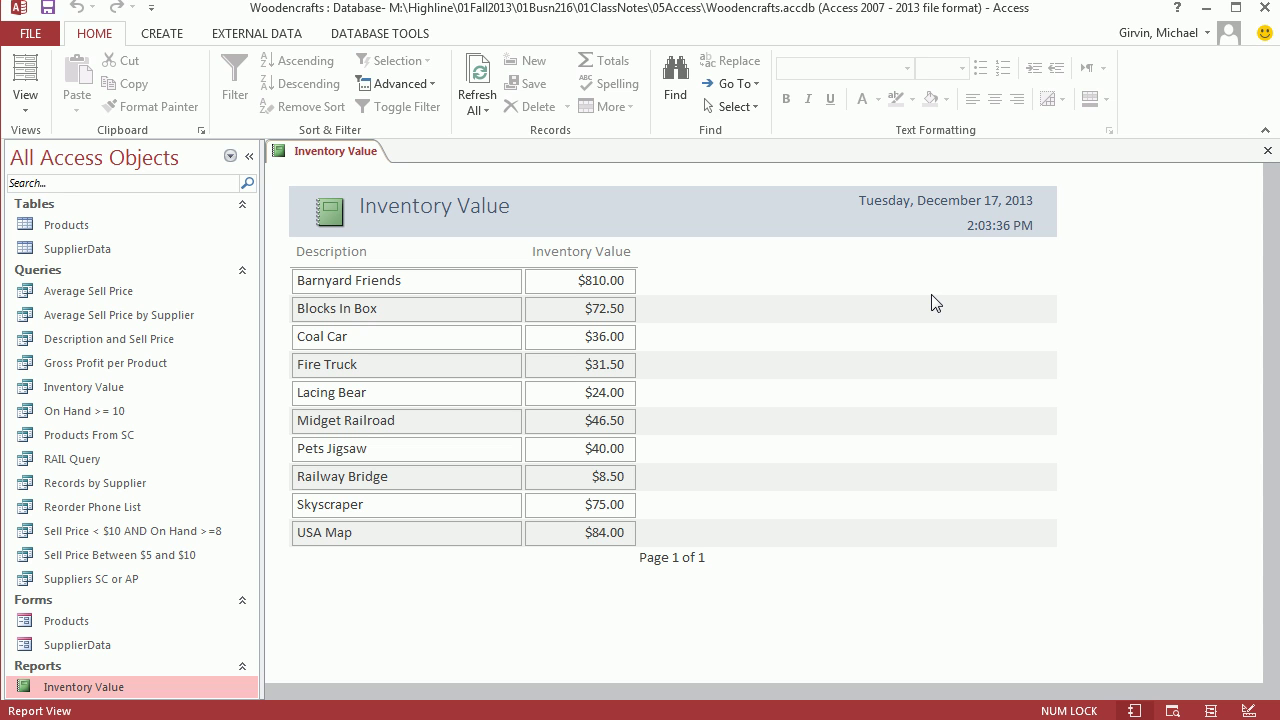
Close the report, briefly open the Products form, and select the Reorder Phone List query
click(1268, 152)
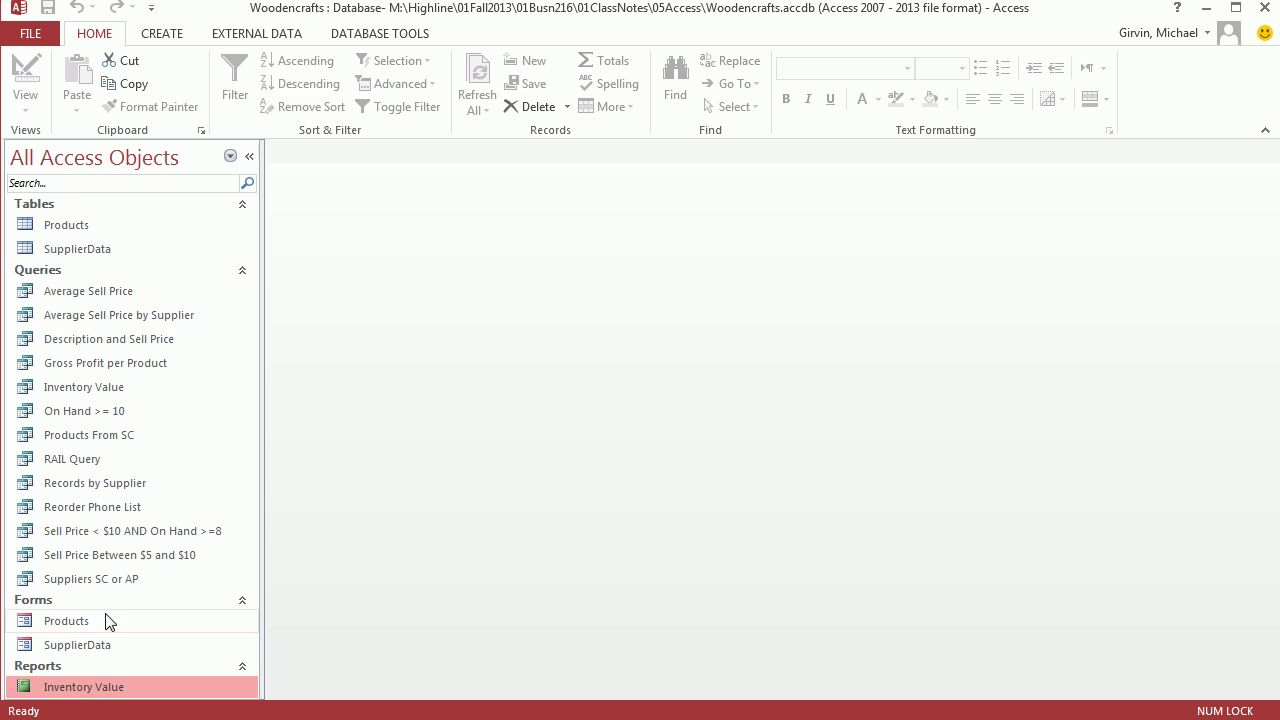
double_click(80, 624)
click(517, 308)
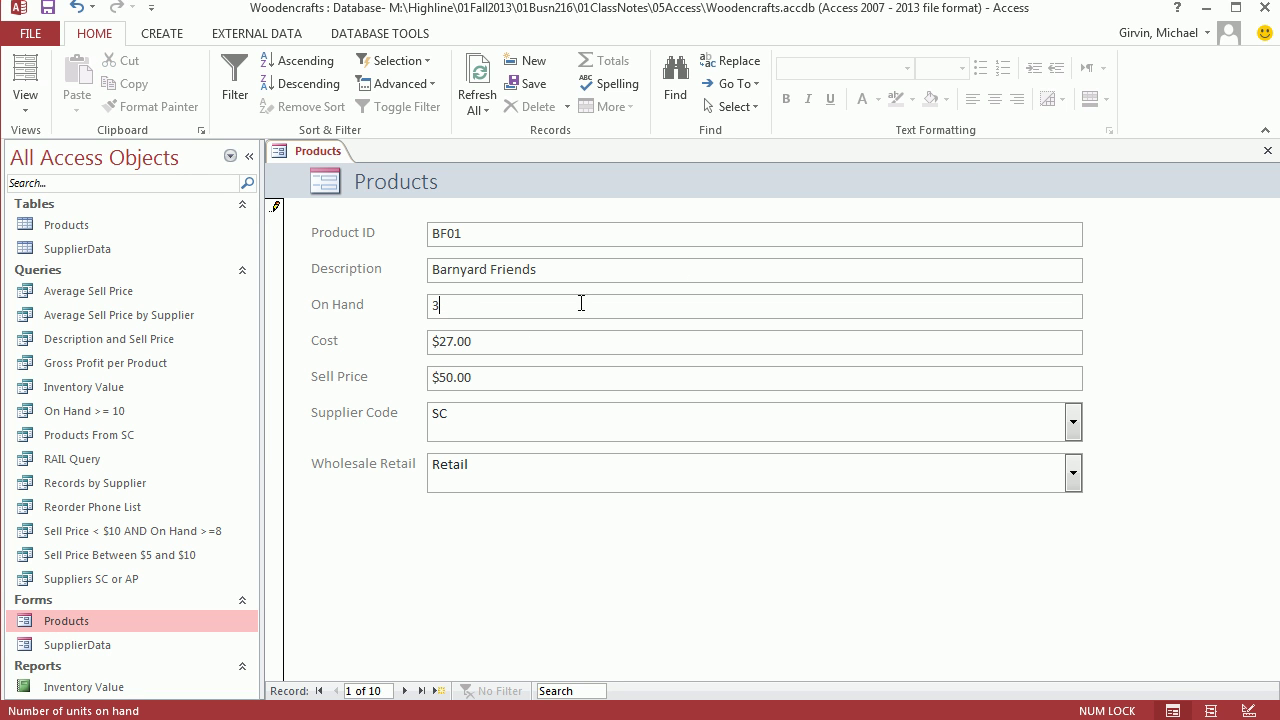
click(1268, 152)
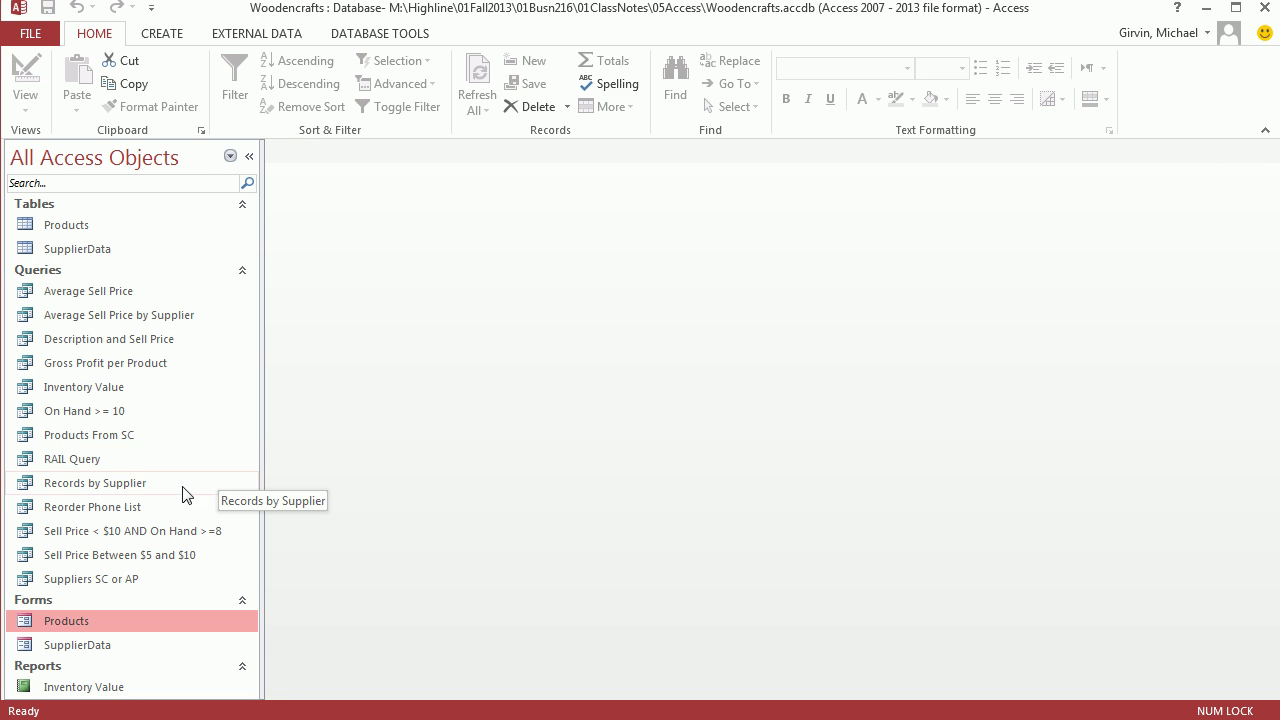
click(88, 513)
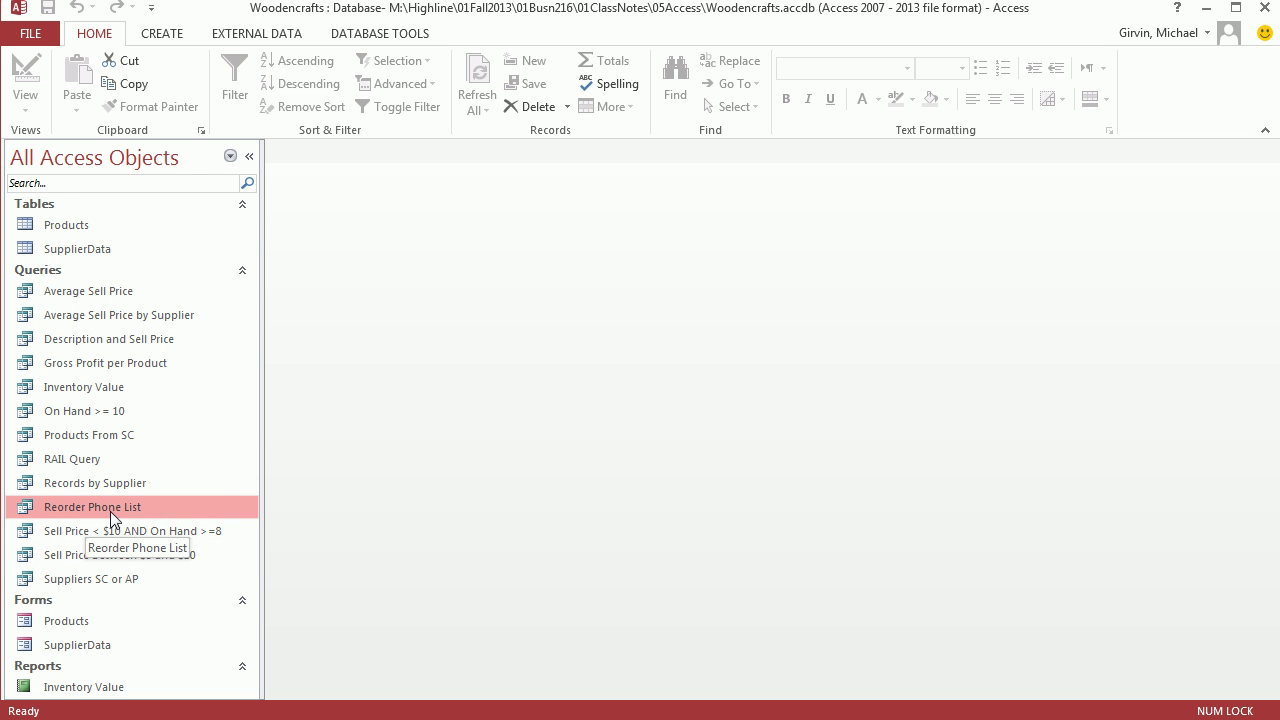
click(174, 40)
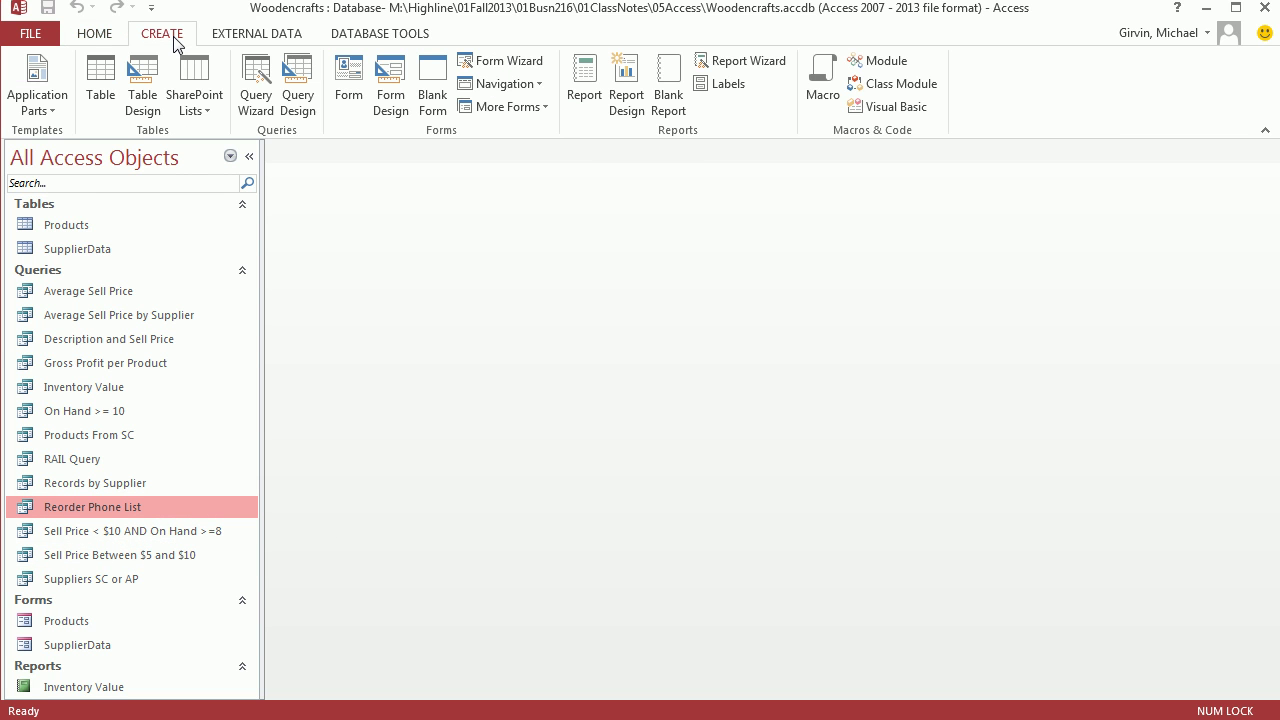
Start the Report Wizard with Query: Reorder Phone List as the source
click(730, 66)
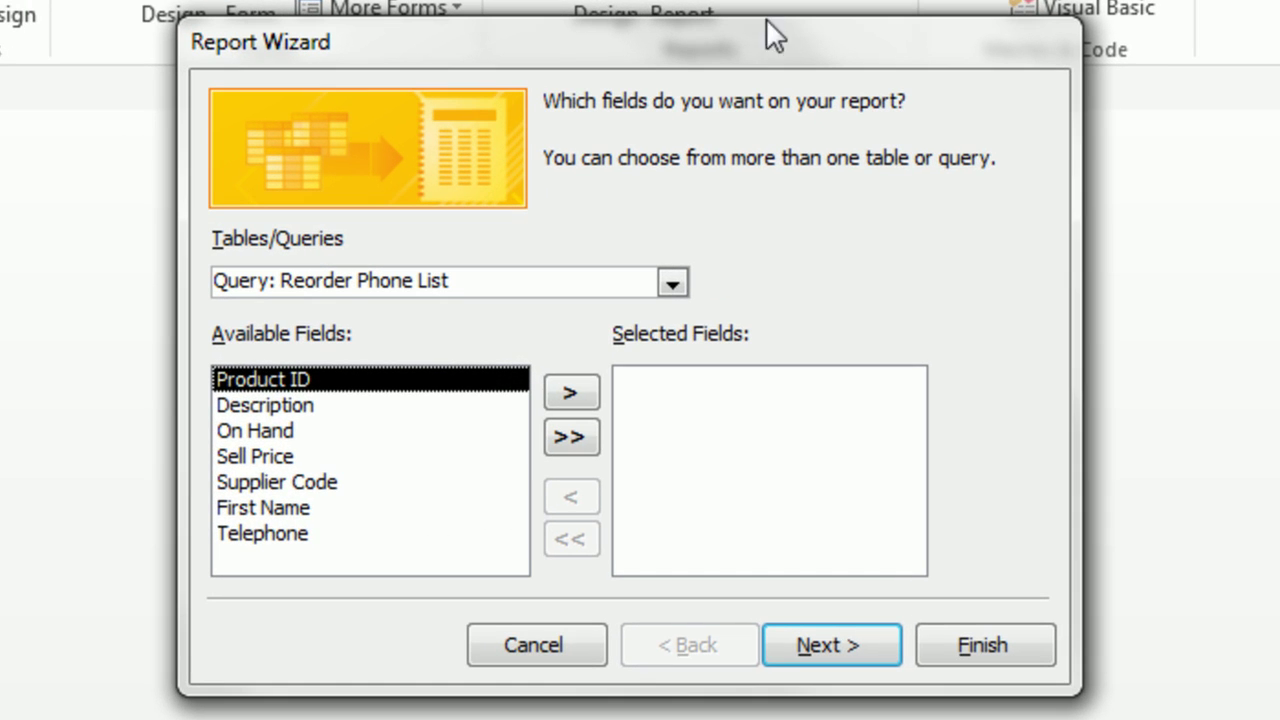
click(672, 284)
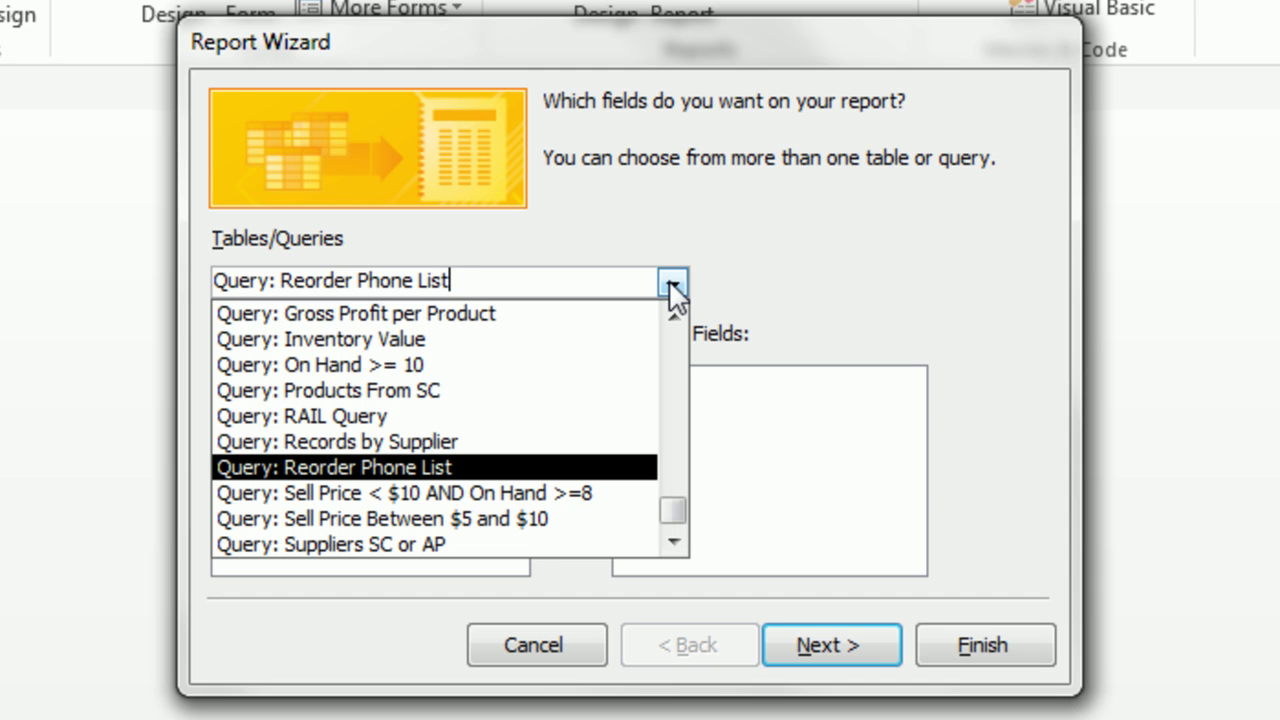
click(395, 468)
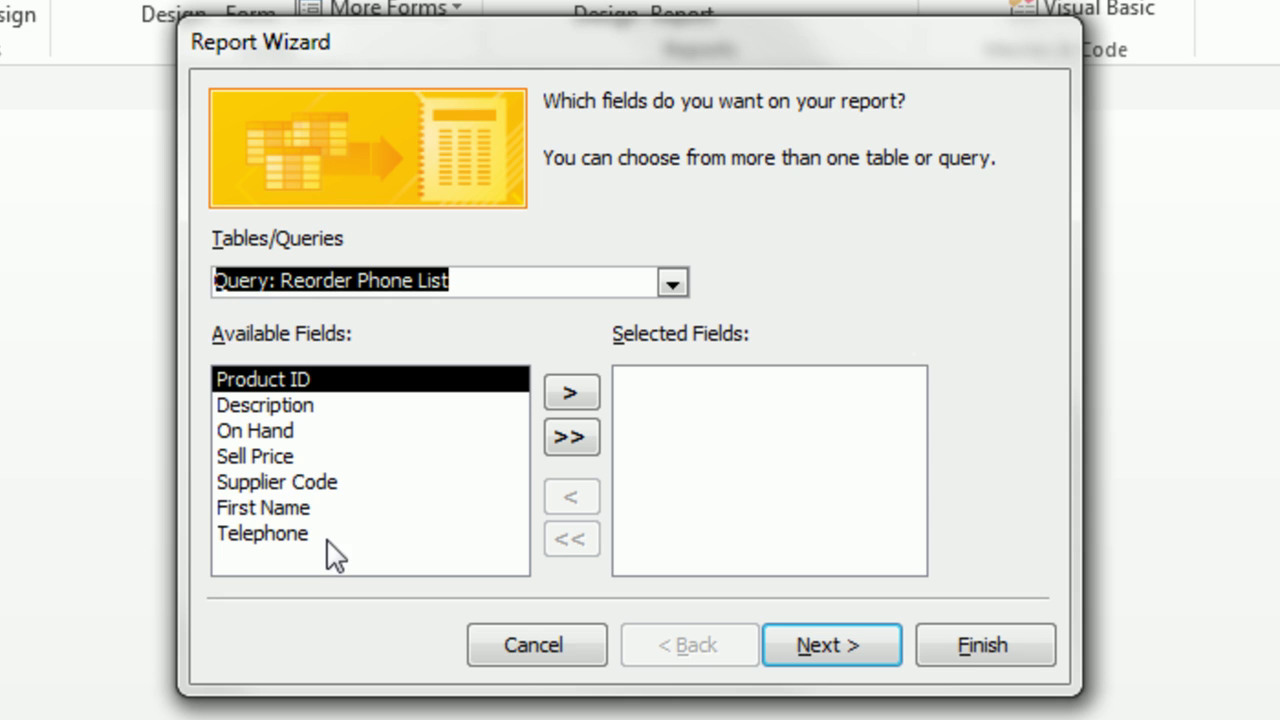
Add the First Name, Telephone, On Hand, Sell Price and Description fields
click(306, 510)
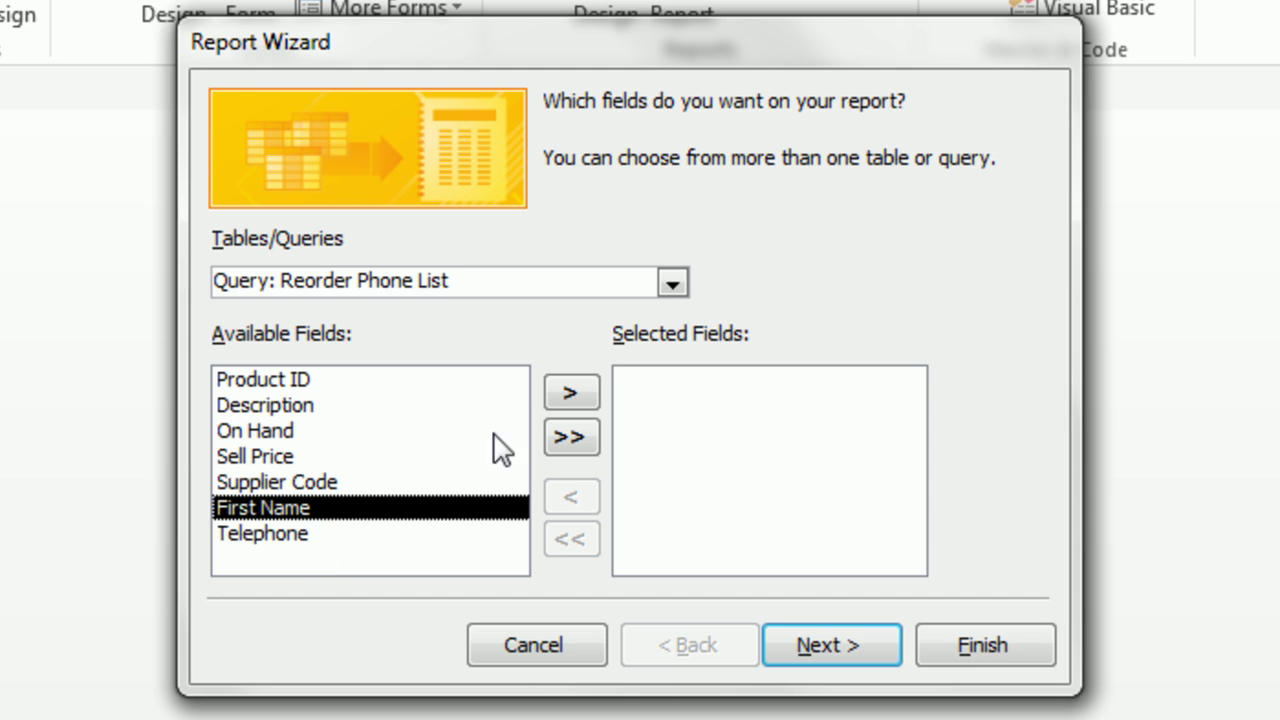
click(575, 394)
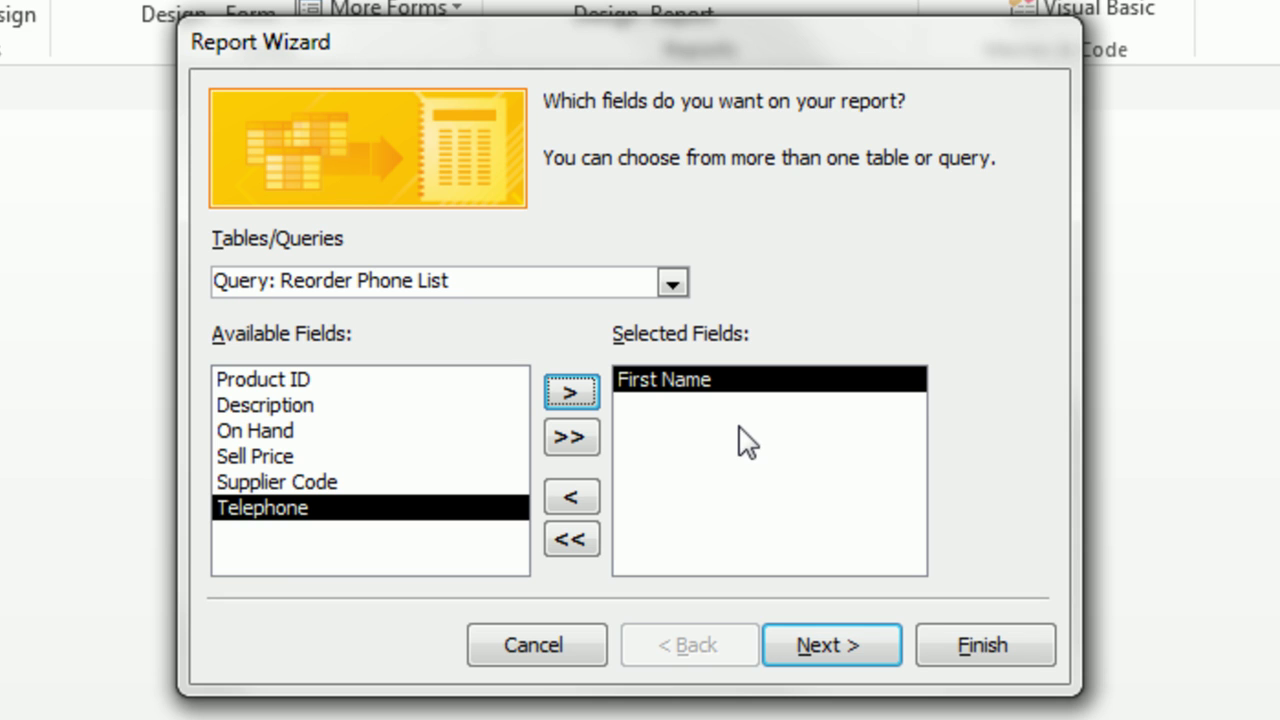
click(571, 393)
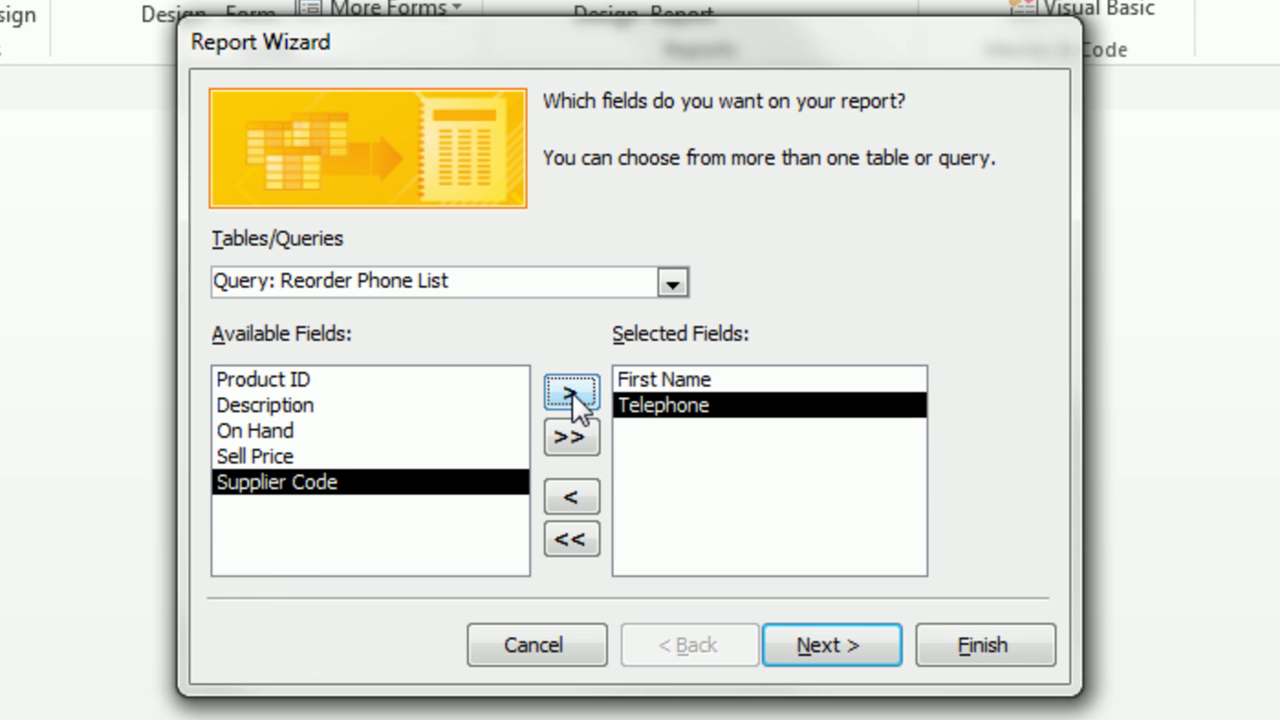
click(265, 408)
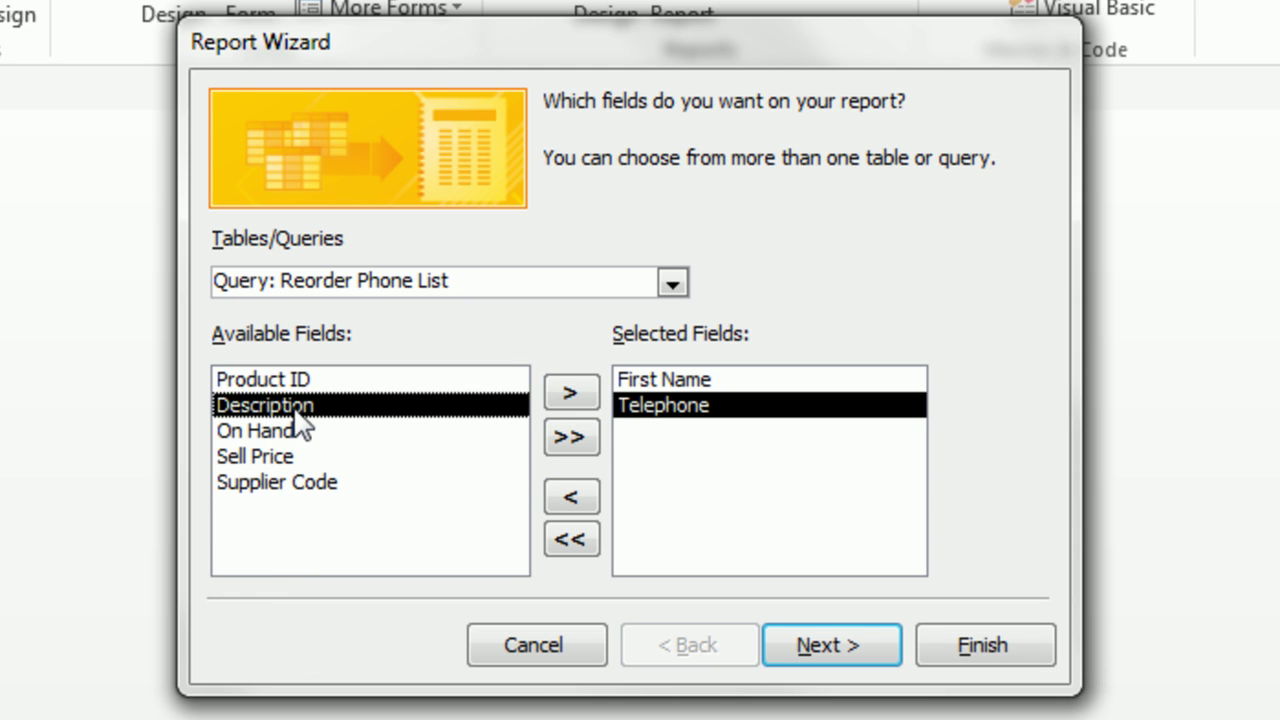
click(265, 436)
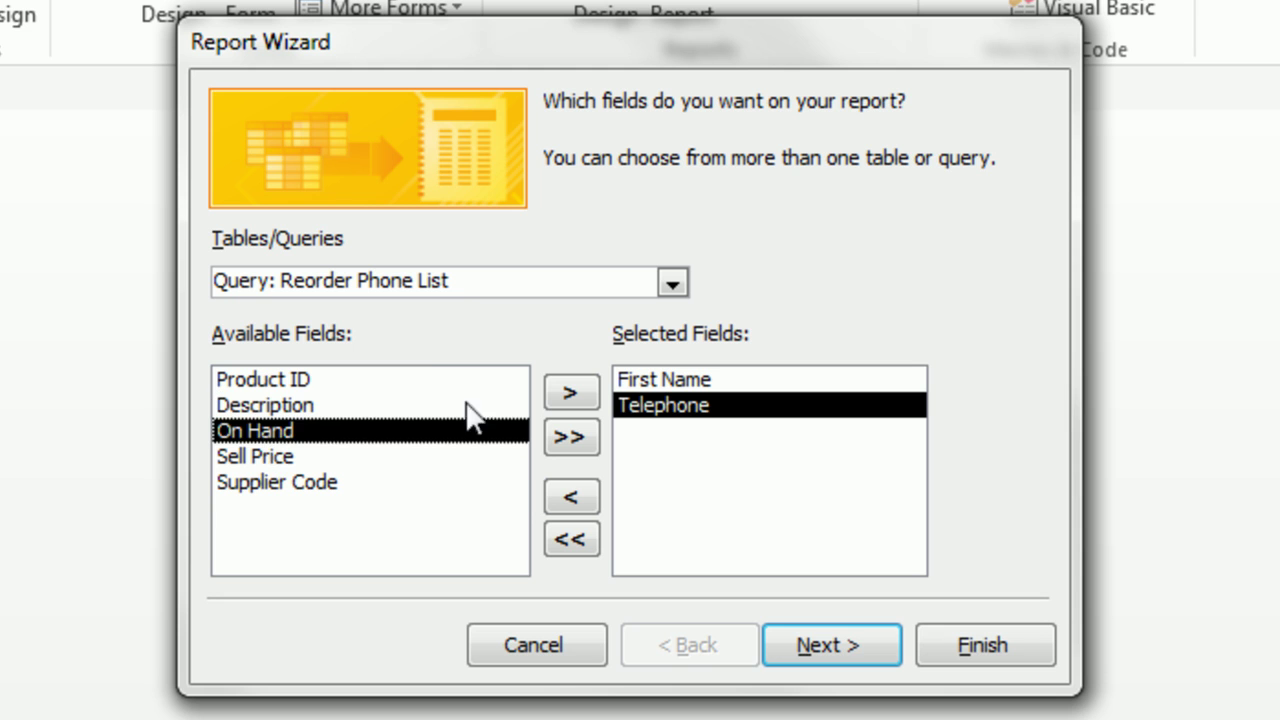
click(581, 393)
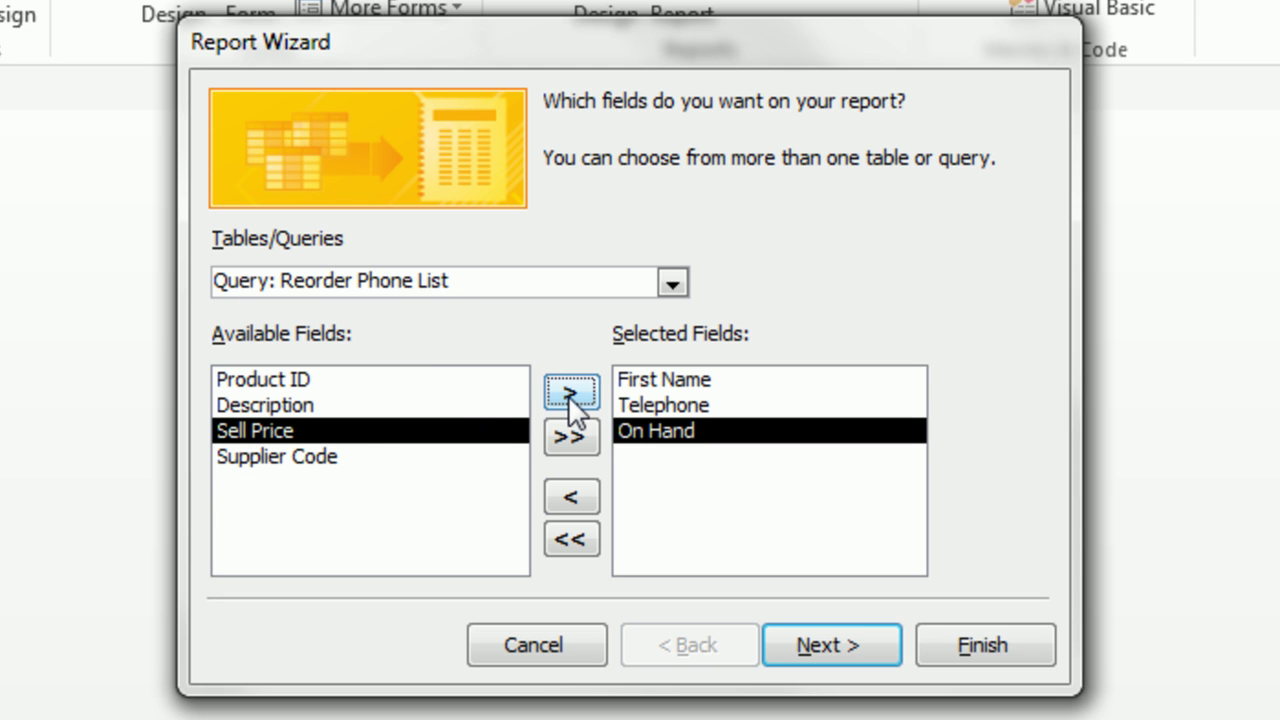
click(568, 395)
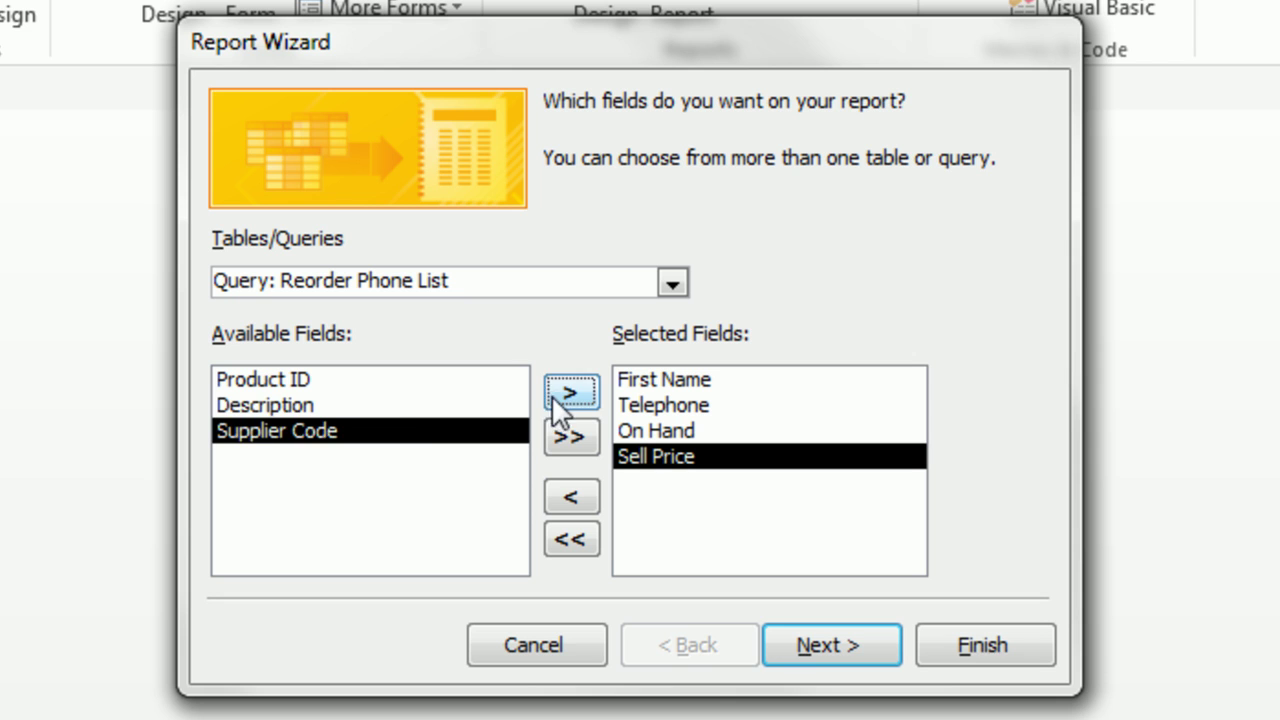
click(275, 406)
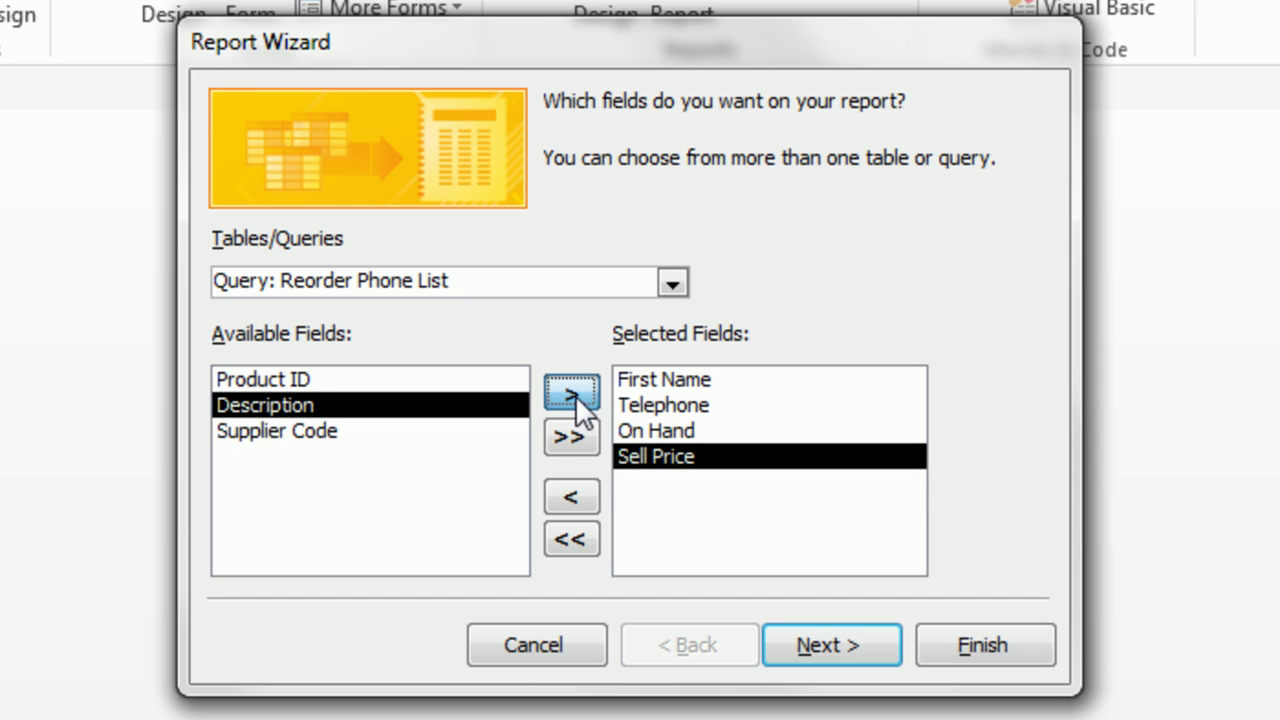
click(572, 393)
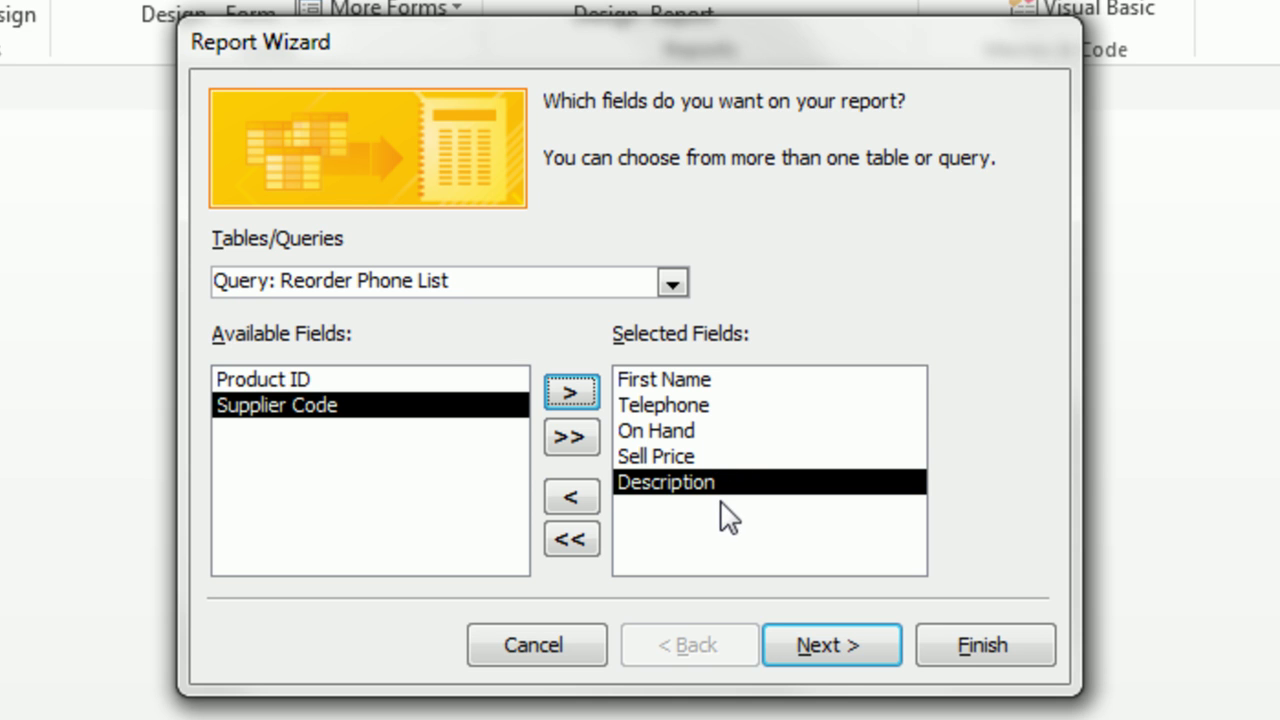
click(819, 642)
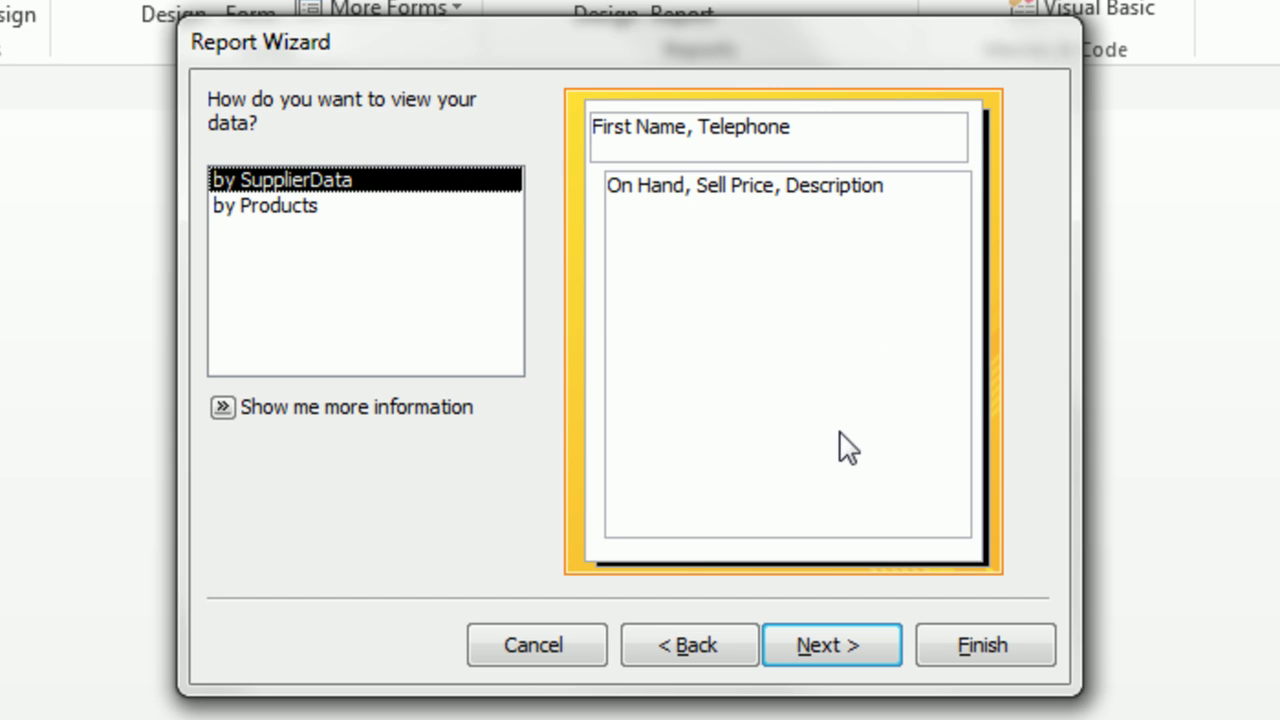
Keep the by-SupplierData view and add no grouping levels
click(834, 647)
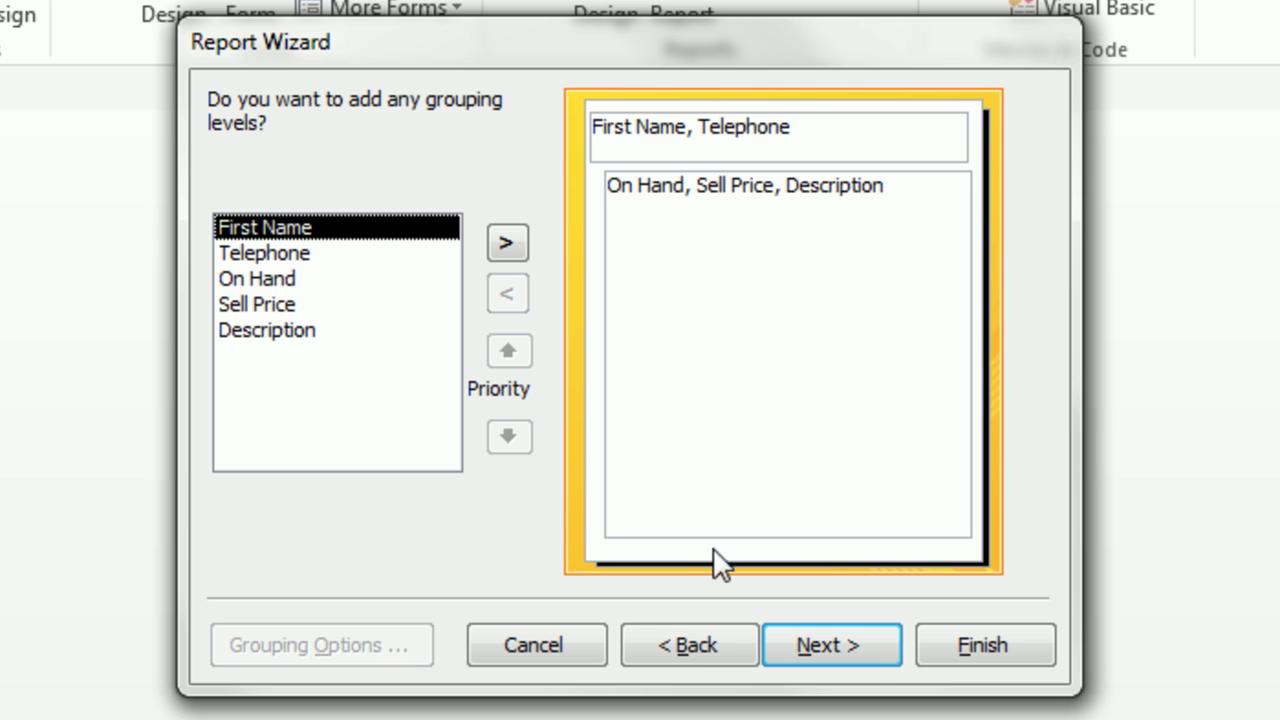
click(850, 650)
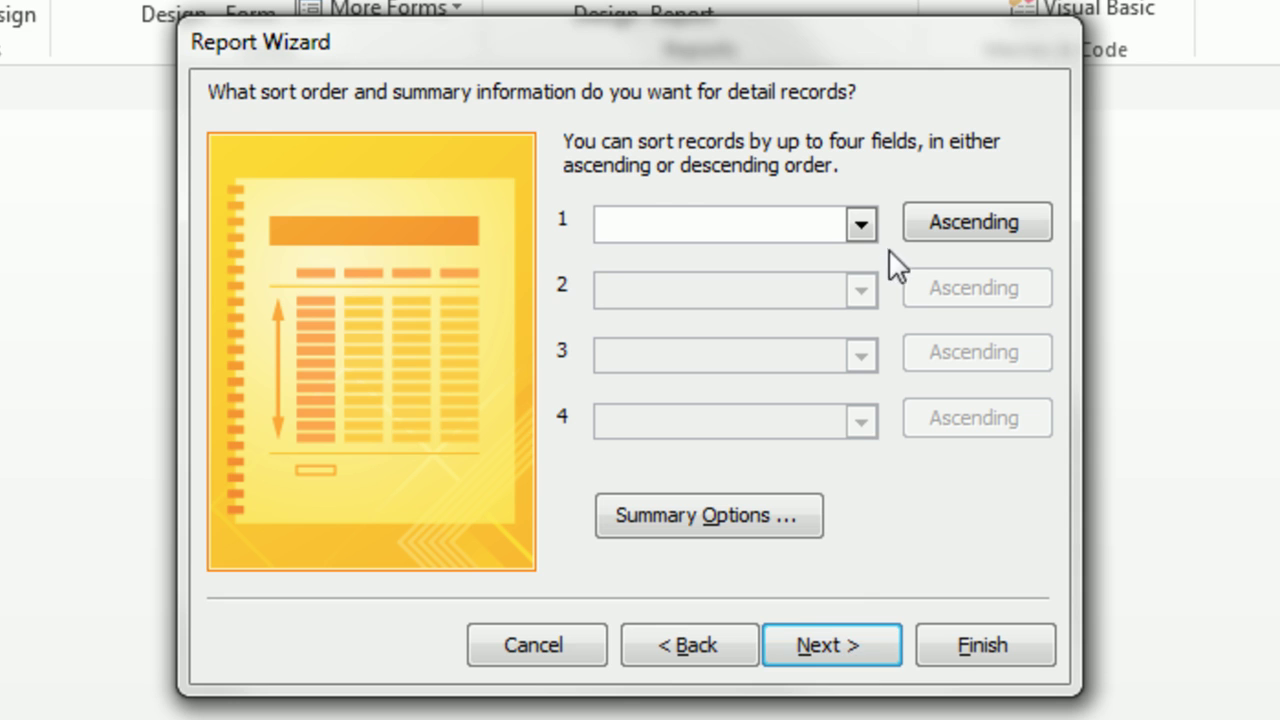
Sort the report's records by On Hand
click(863, 226)
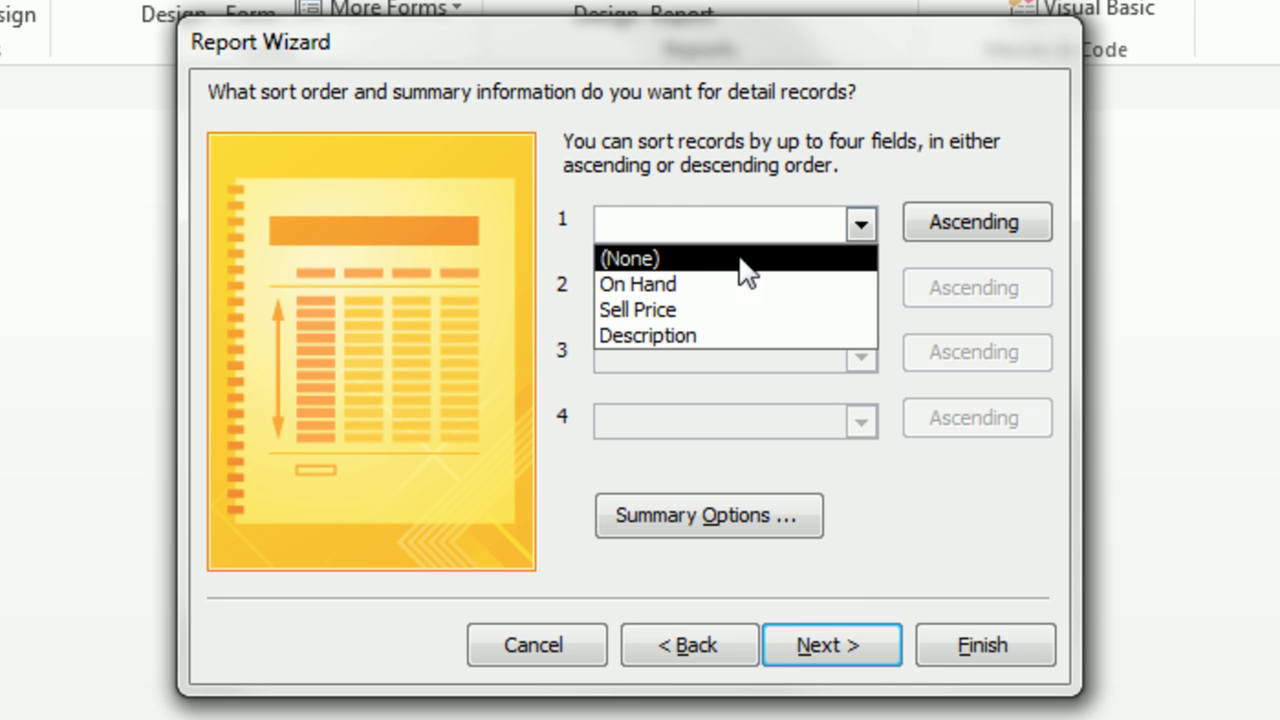
click(694, 288)
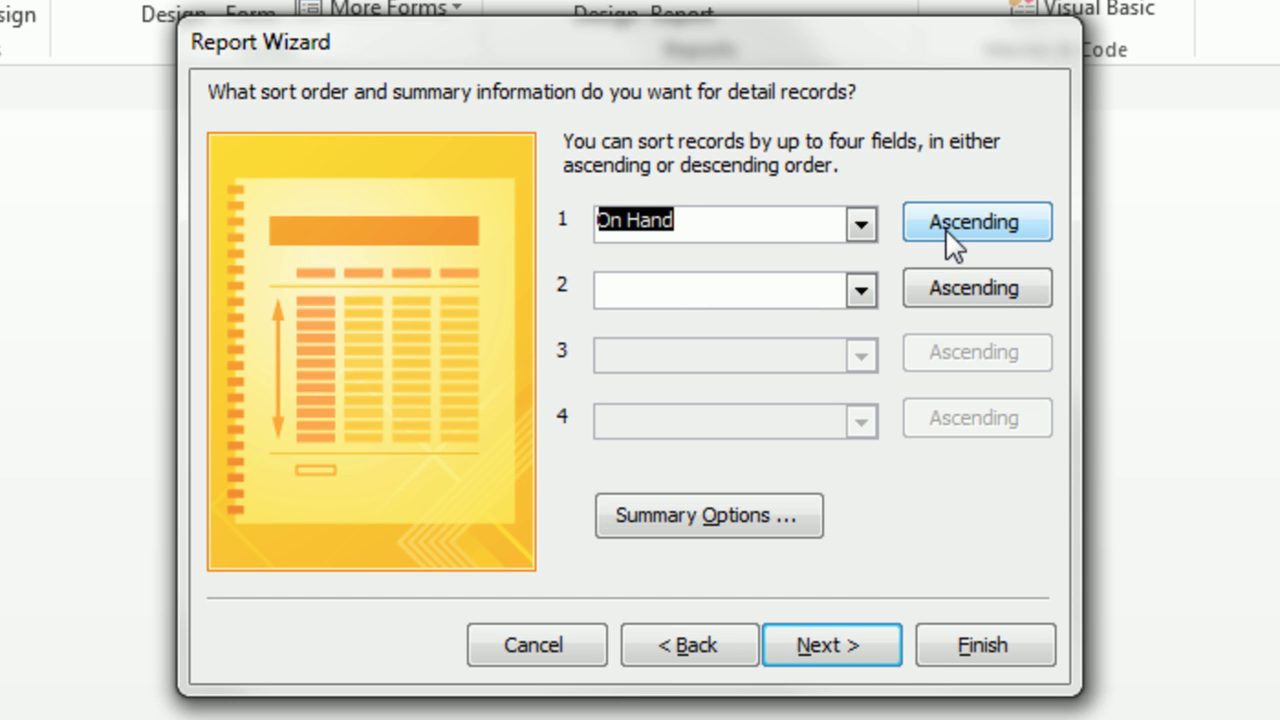
click(849, 646)
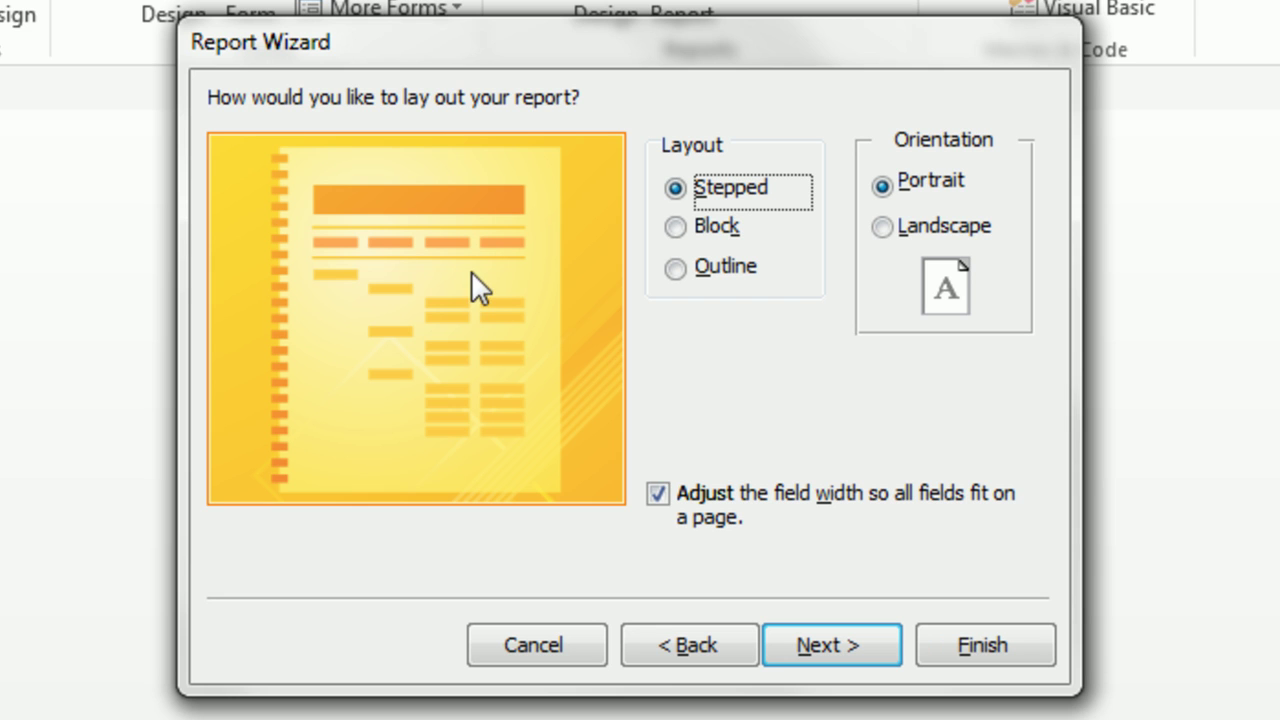
Set landscape orientation and title the report 'Reorder Phone List'
click(886, 230)
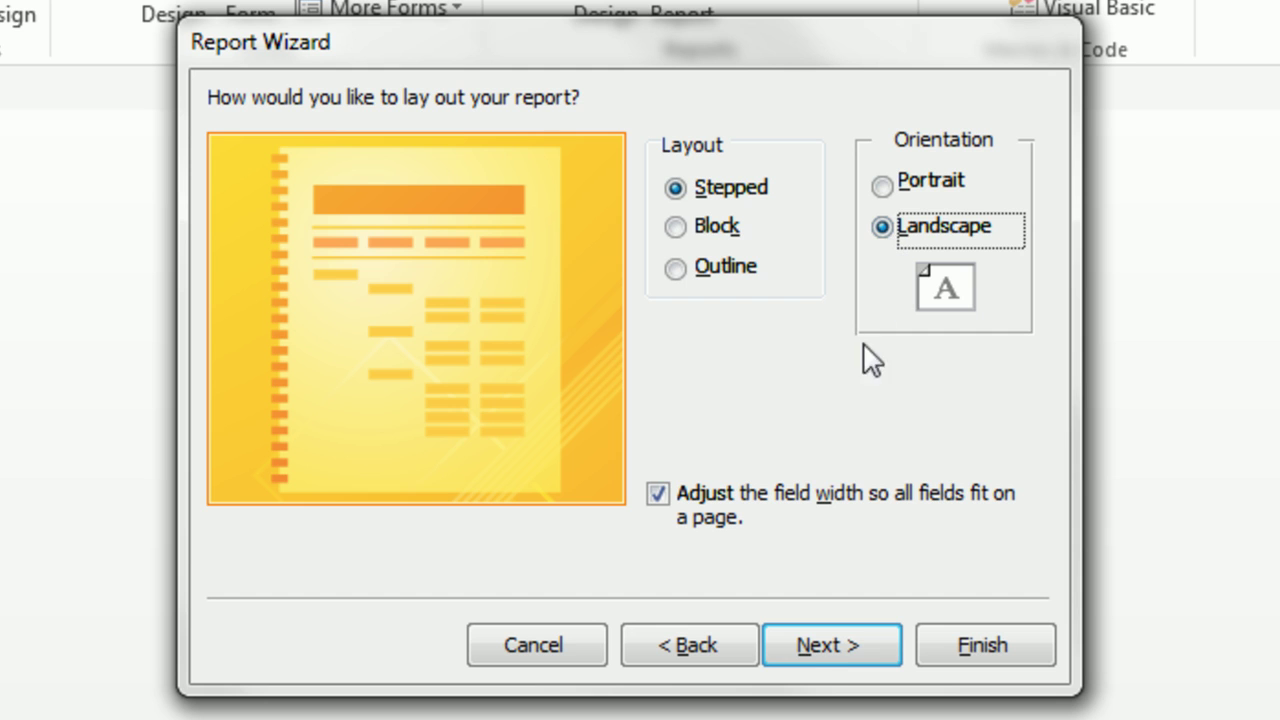
click(811, 646)
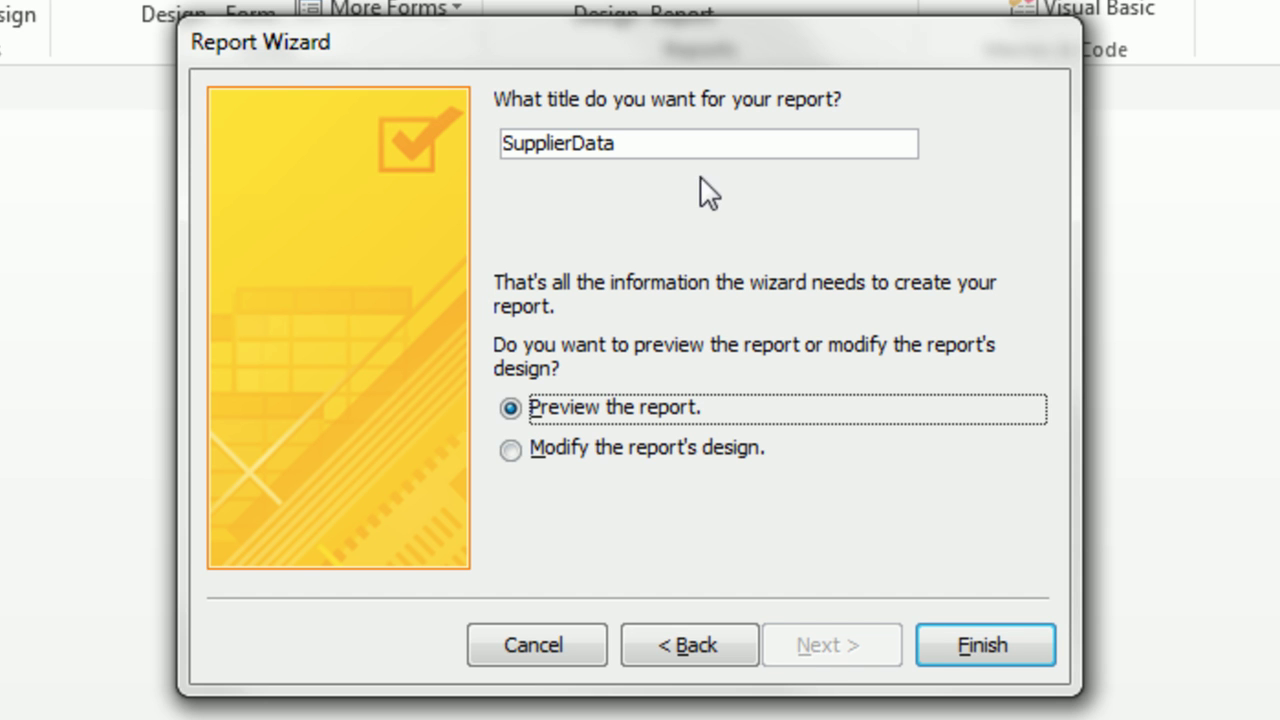
drag(612, 144, 334, 143)
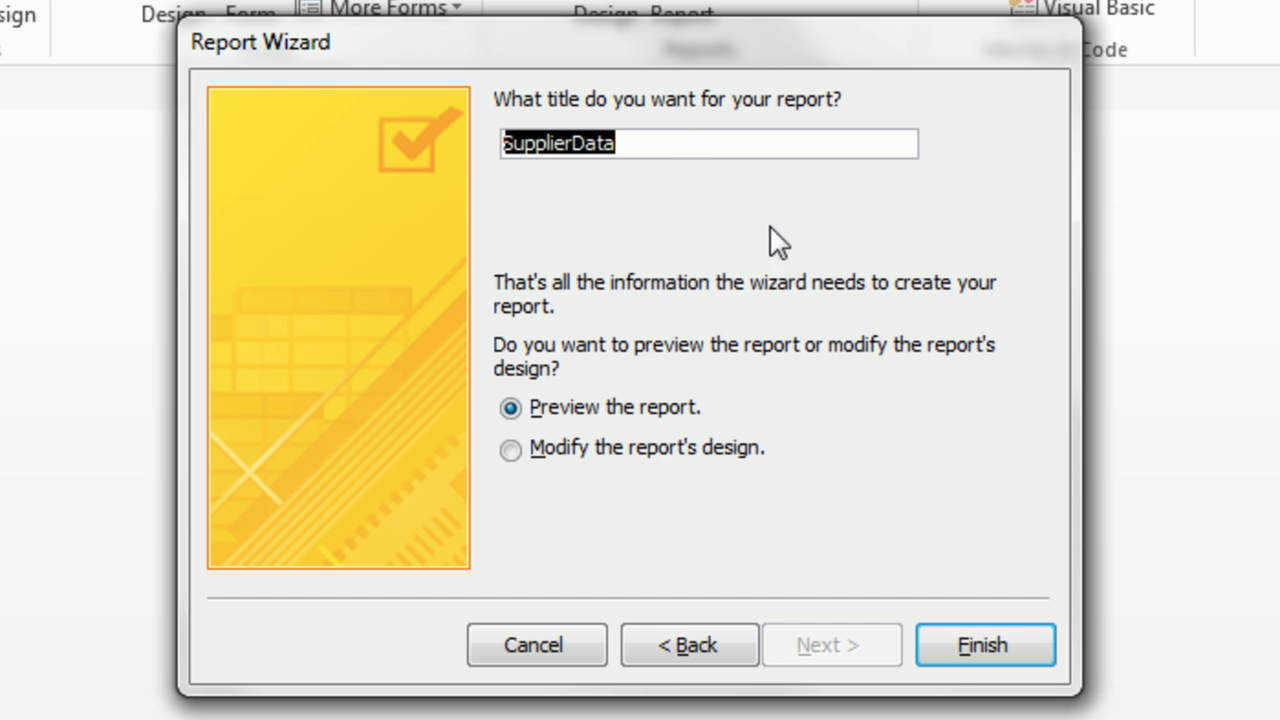
text(Reorder Phone)
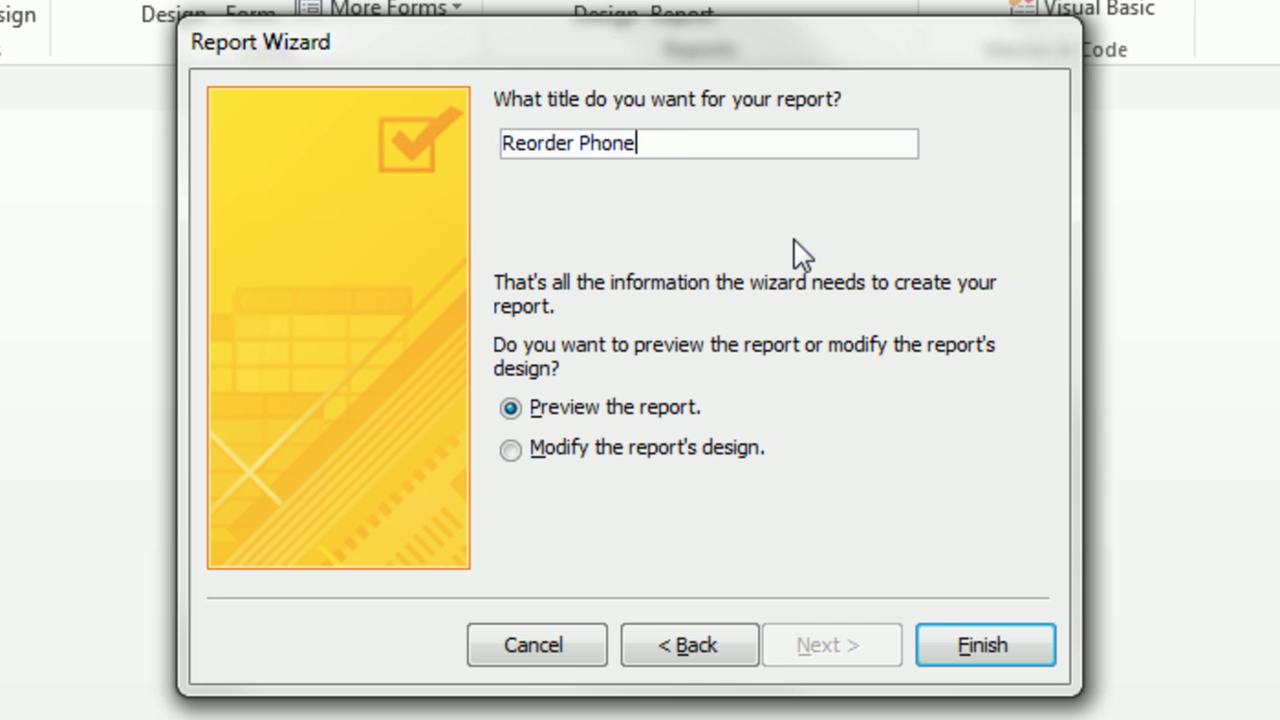
text( List)
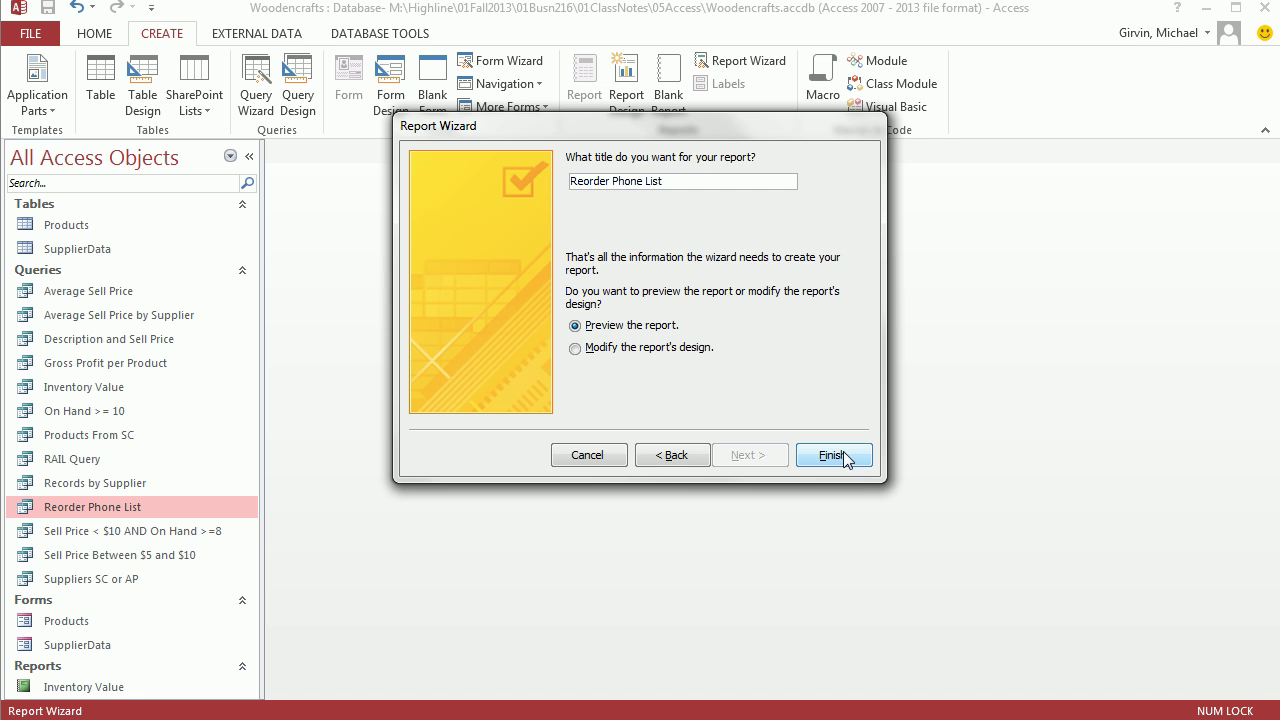
Finish the wizard, review the print preview, and move the report to Design View
click(836, 454)
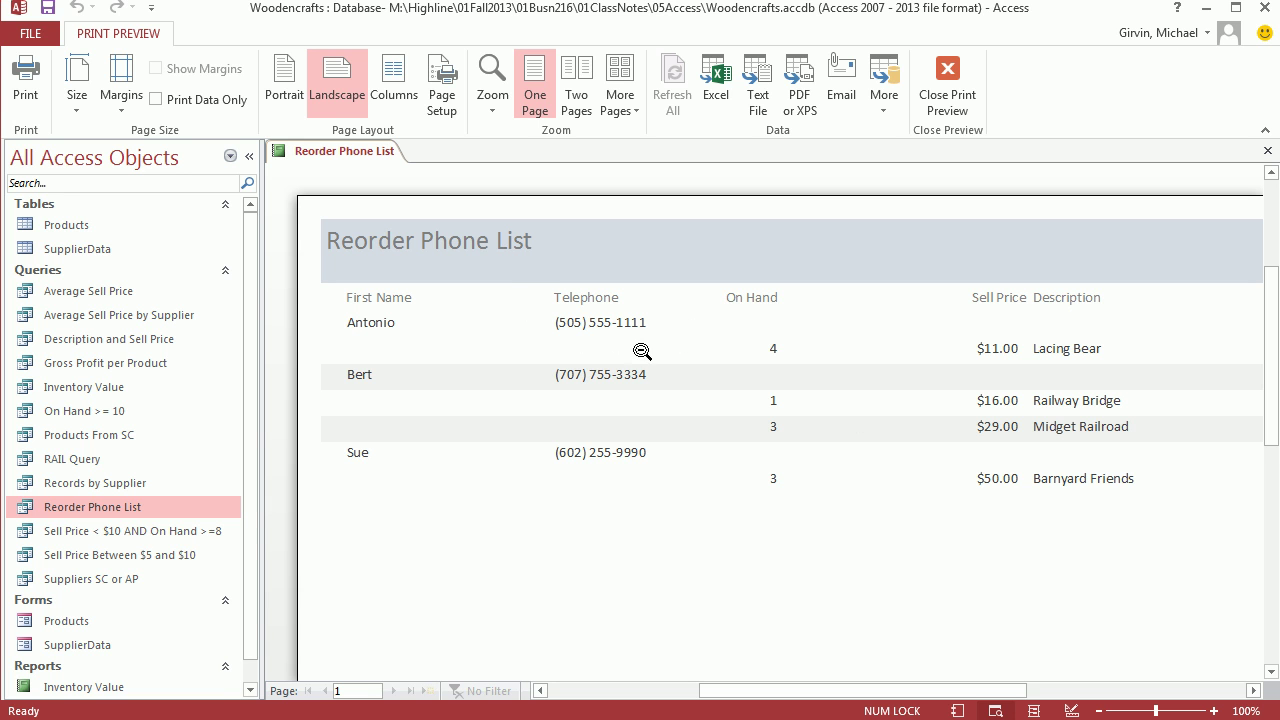
click(953, 69)
click(98, 38)
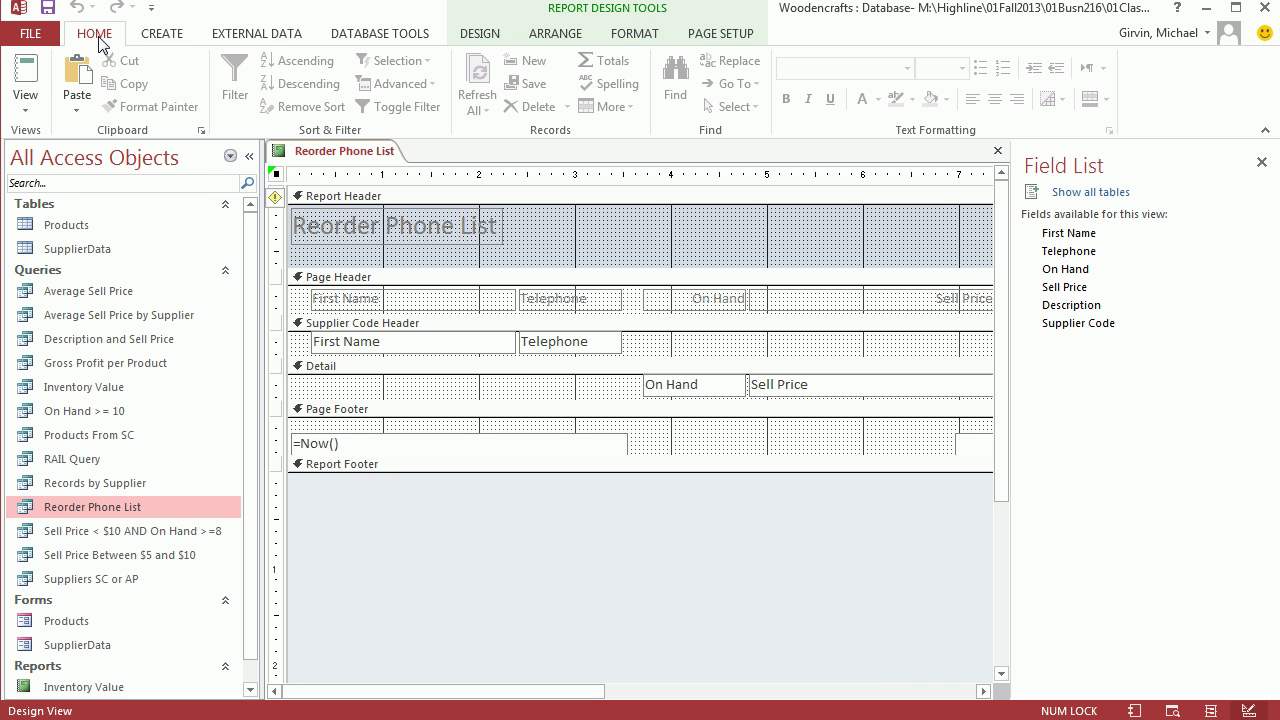
click(26, 102)
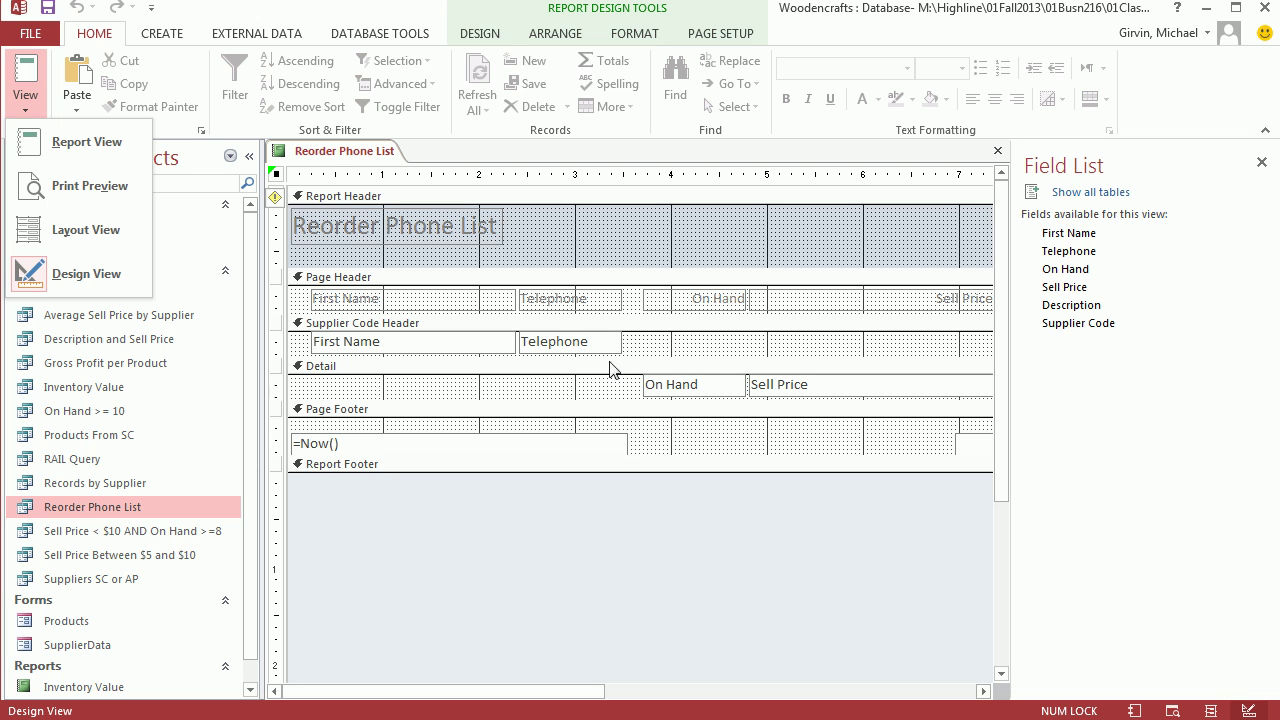
In Layout View, drag the First Name heading and values narrower
click(84, 235)
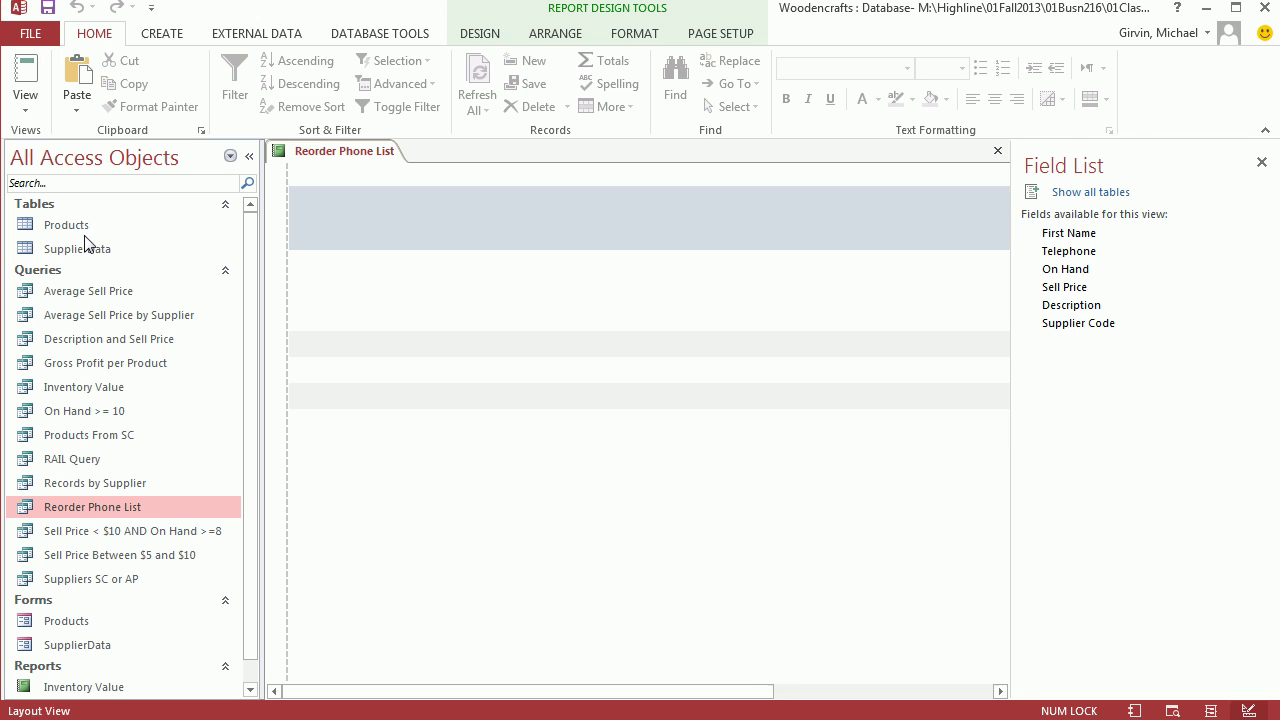
click(25, 110)
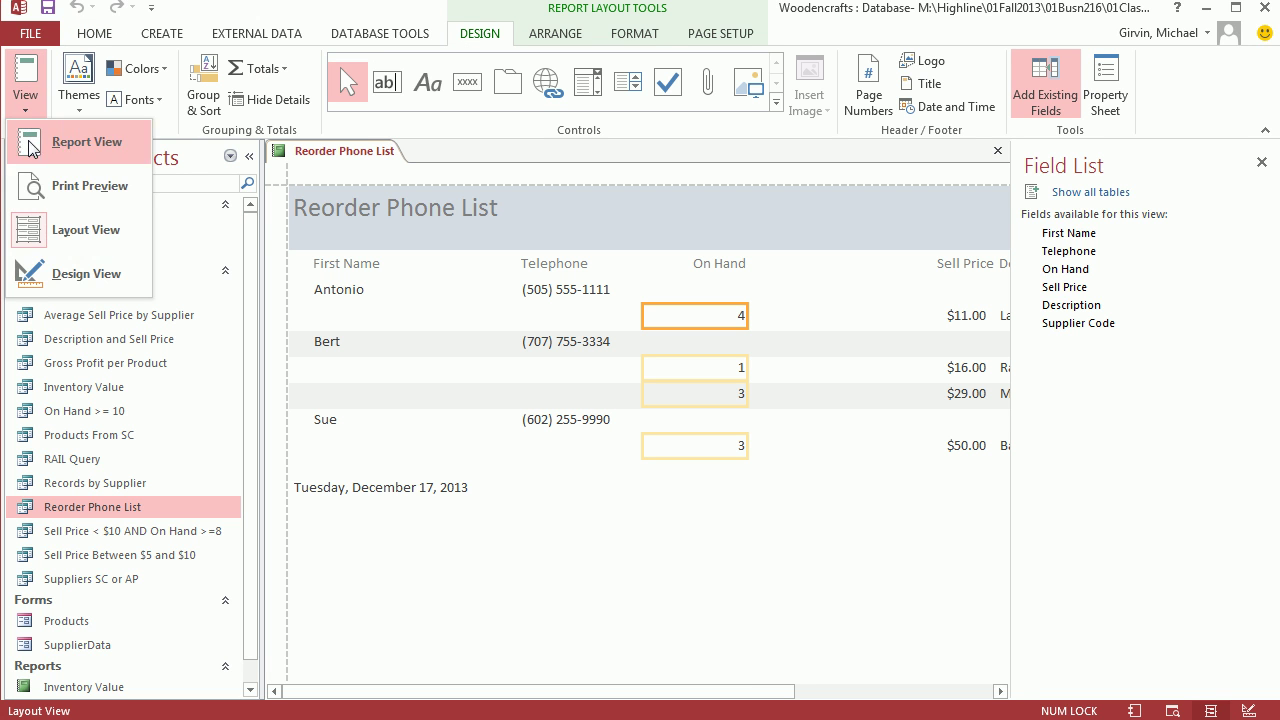
click(87, 235)
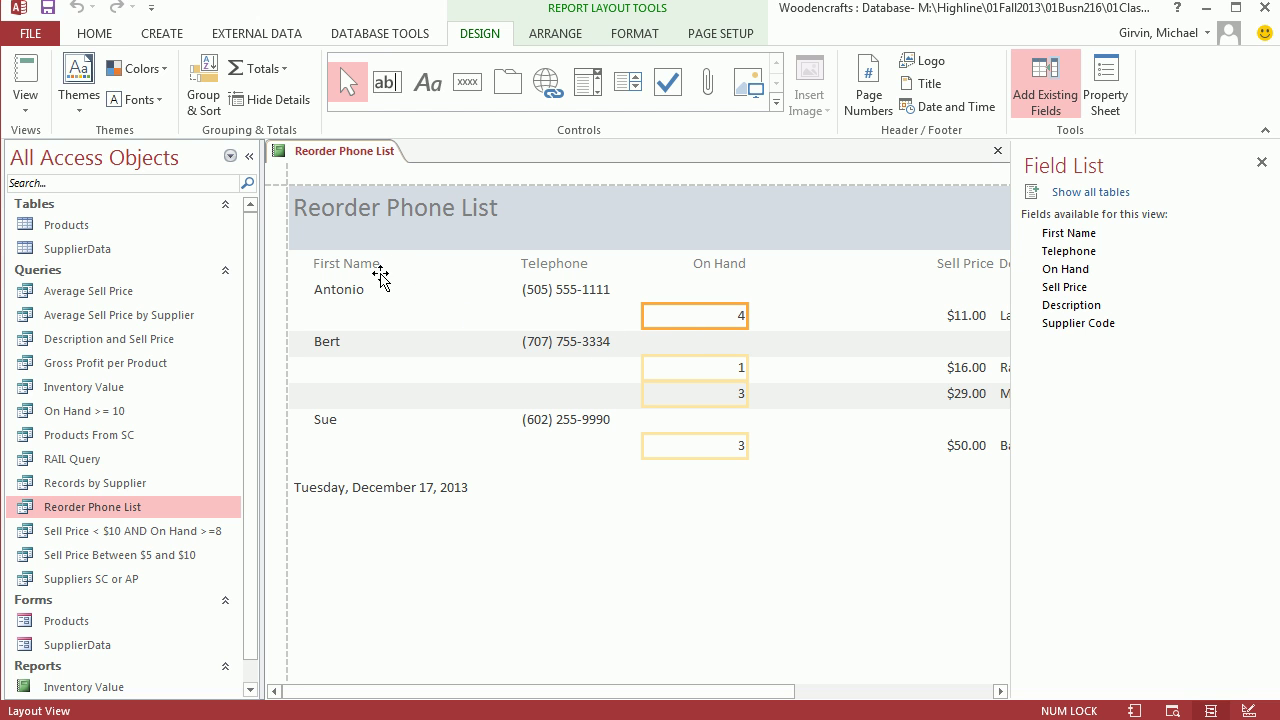
click(364, 265)
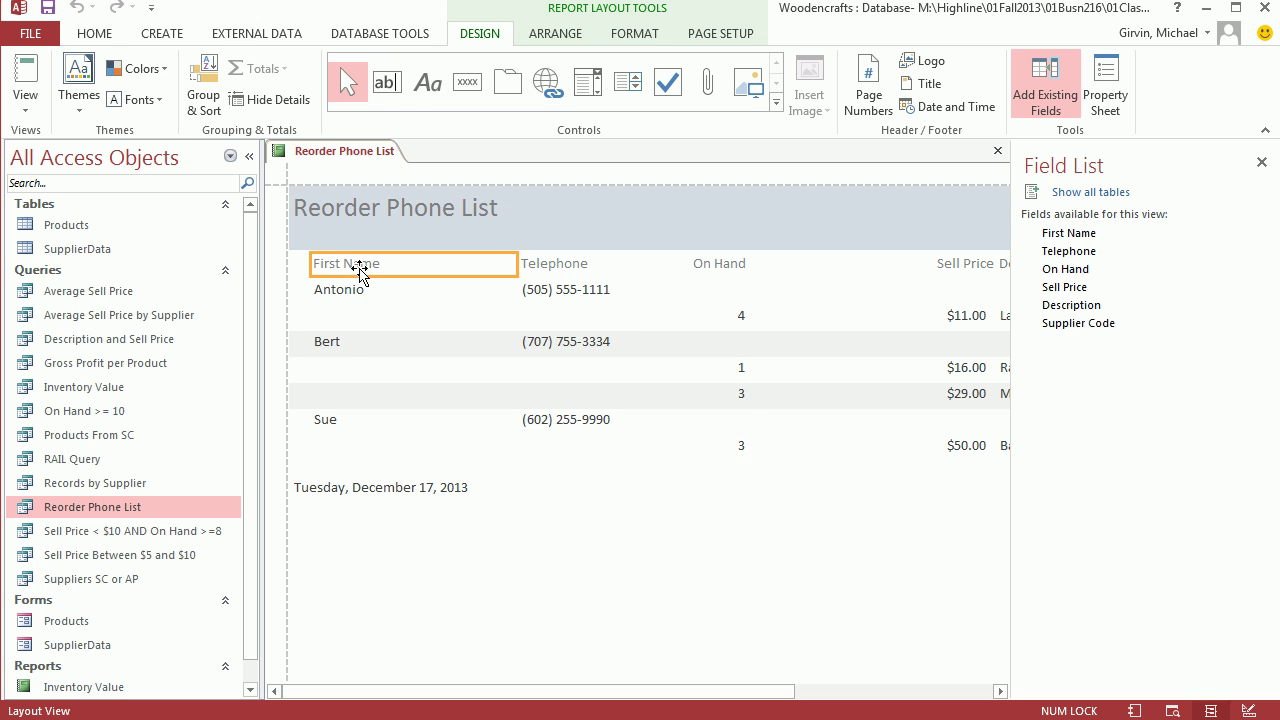
click(336, 350)
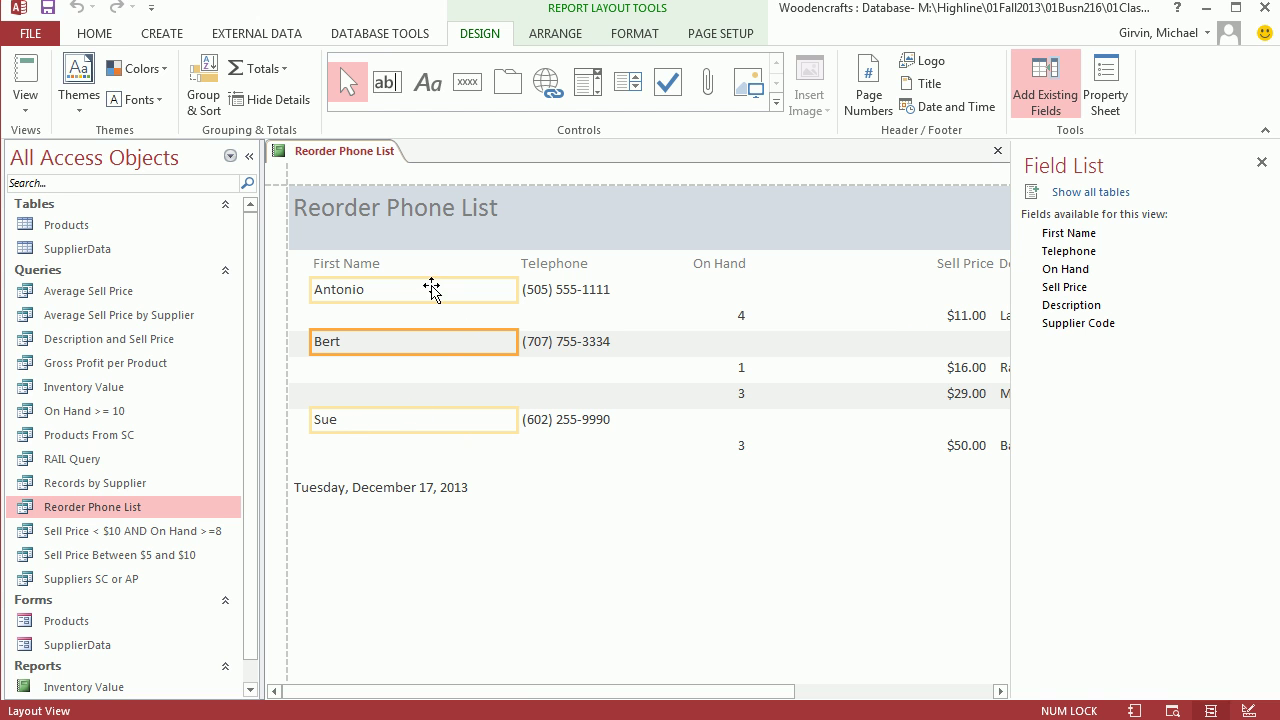
ctrl+click(381, 268)
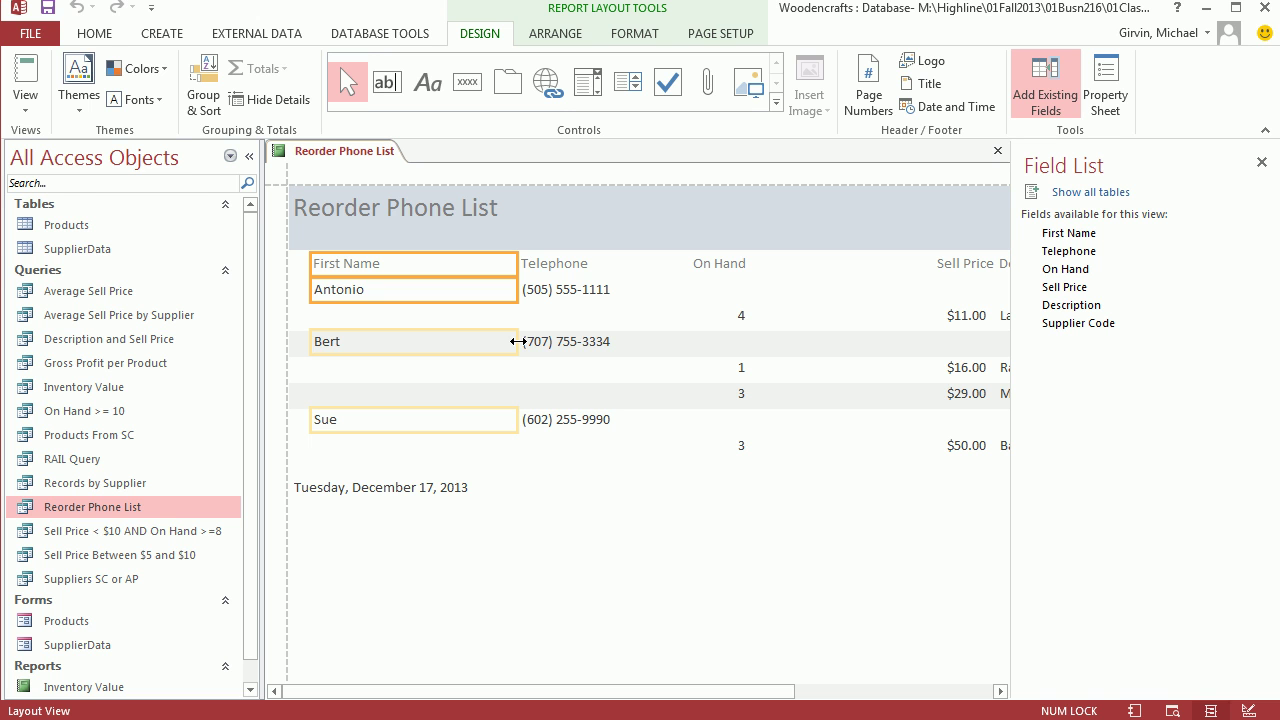
drag(518, 341, 427, 341)
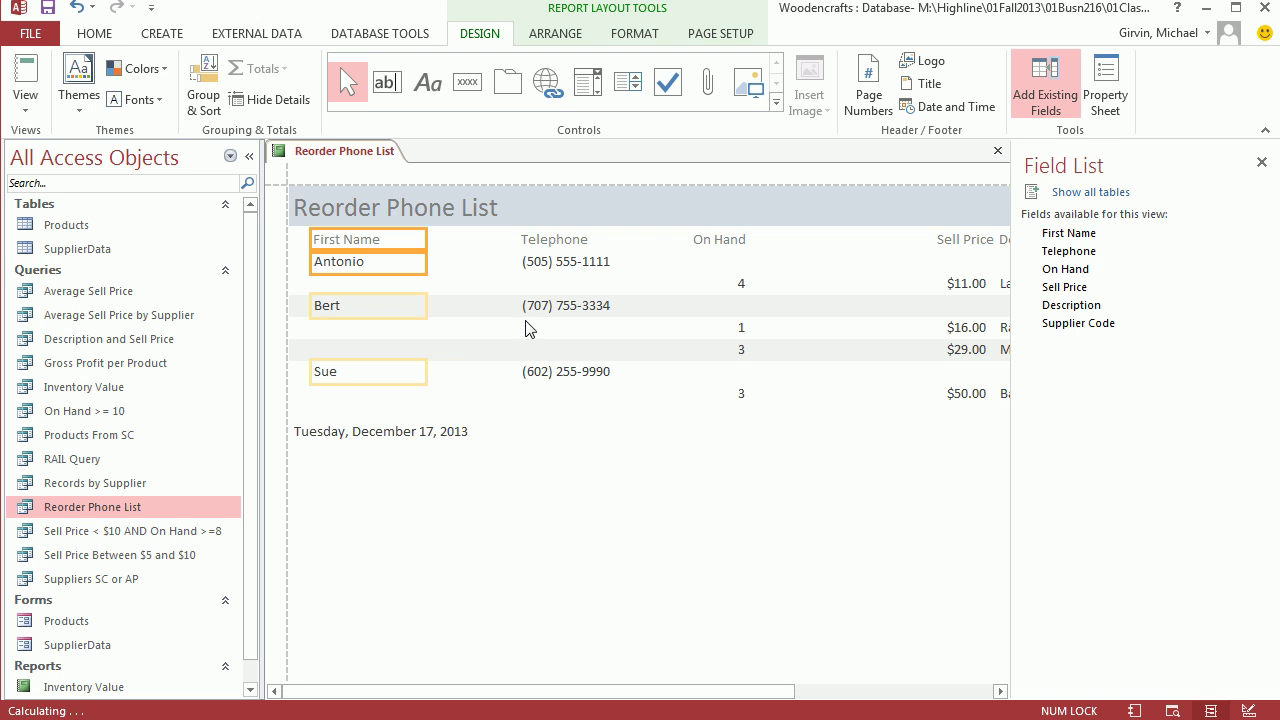
Nudge the Telephone heading and values four steps left toward First Name
click(550, 240)
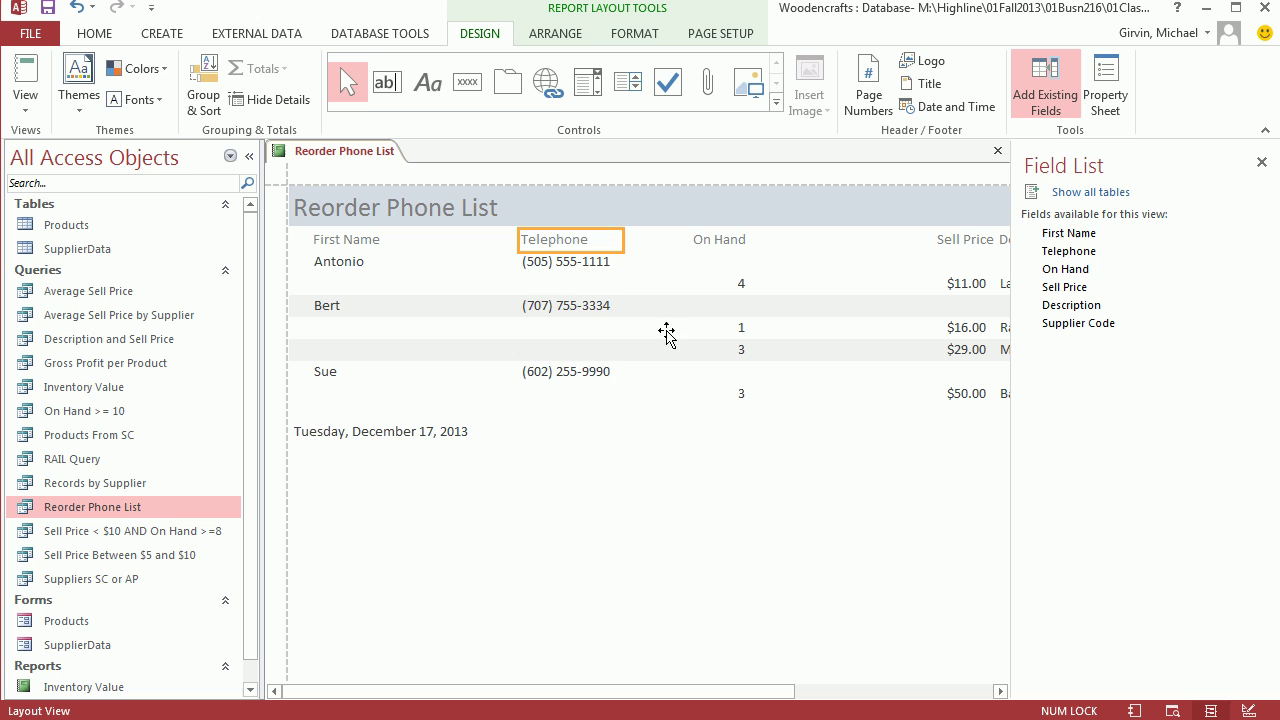
ctrl+click(562, 306)
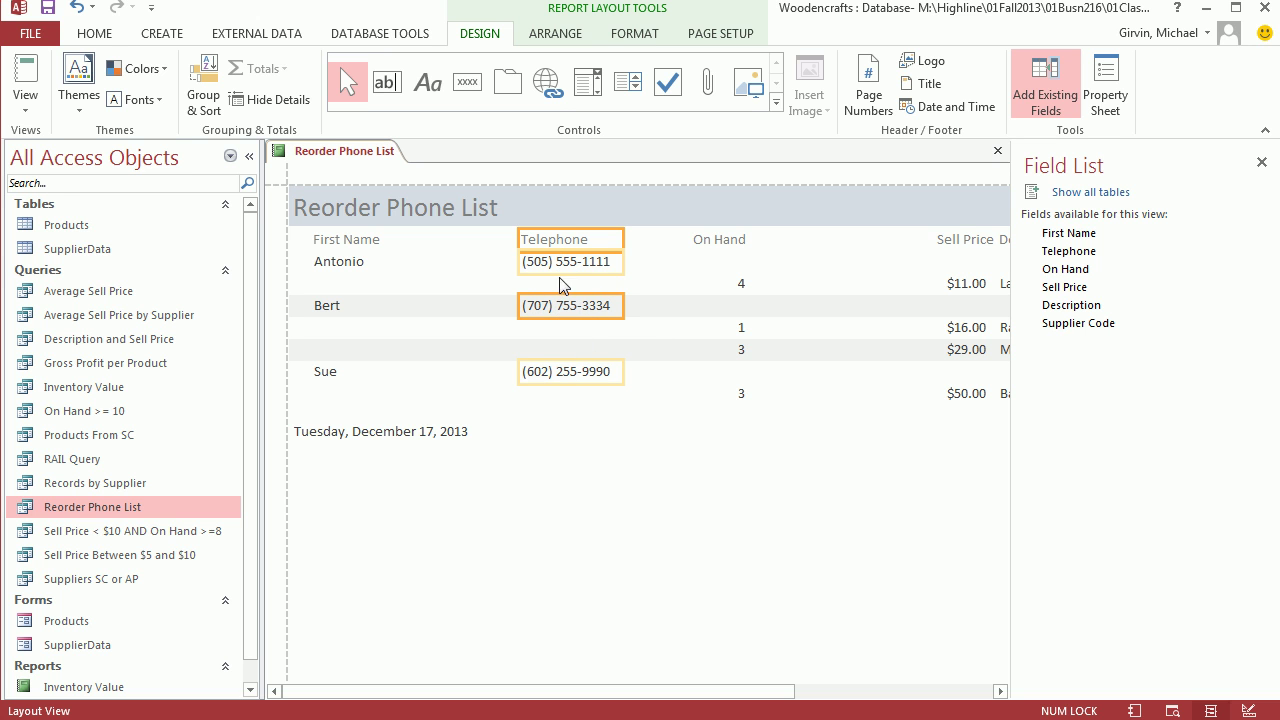
key(Left)
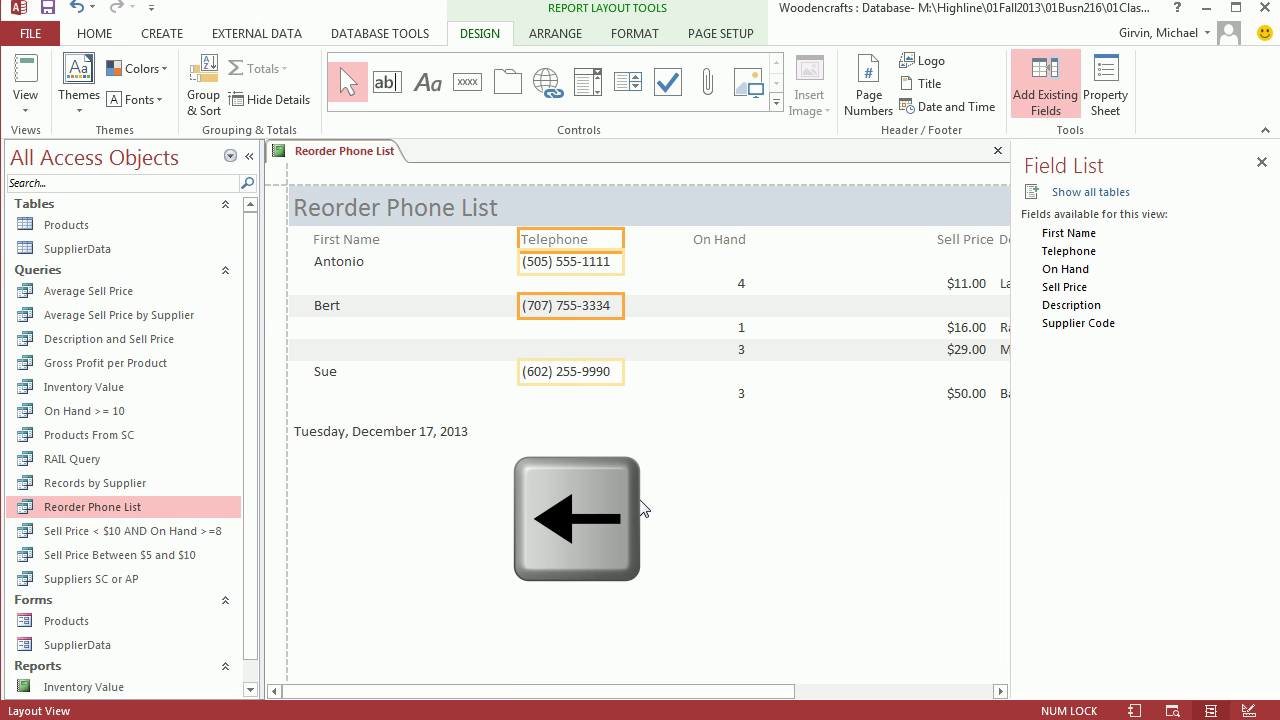
key(Left)
key(Left)
key(Left)
key(Left)
key(Left)
key(Left)
key(Left)
key(Left)
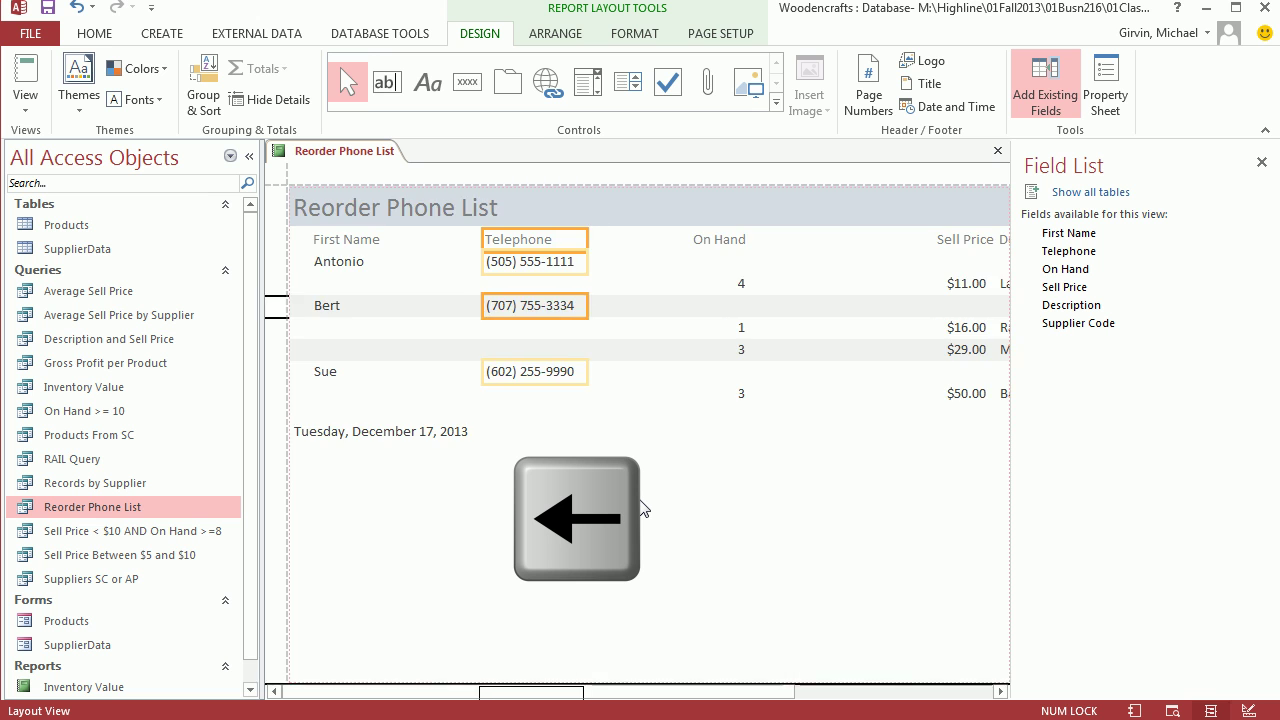
key(Left)
key(Left)
key(Left)
key(Left)
key(Left)
key(Left)
key(Left)
key(Left)
key(Left)
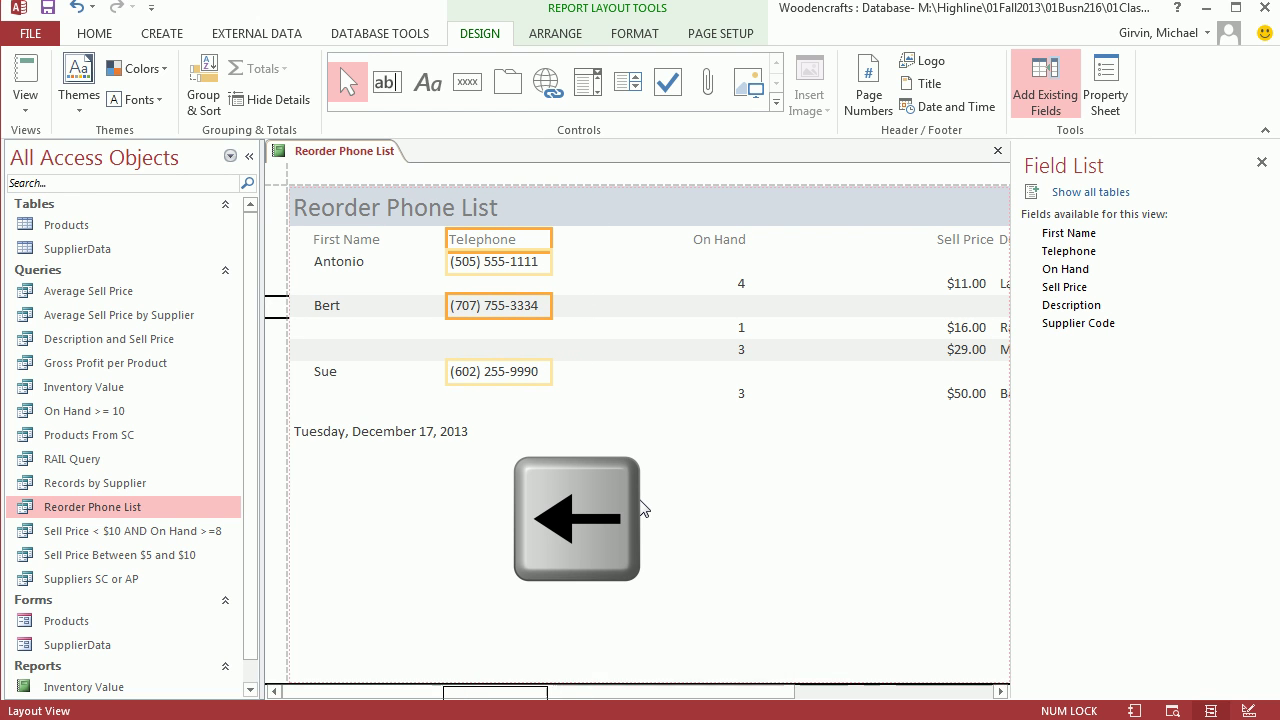
key(Left)
Narrow the On Hand column, shift it left beside Telephone, and left-align its heading and values
click(742, 242)
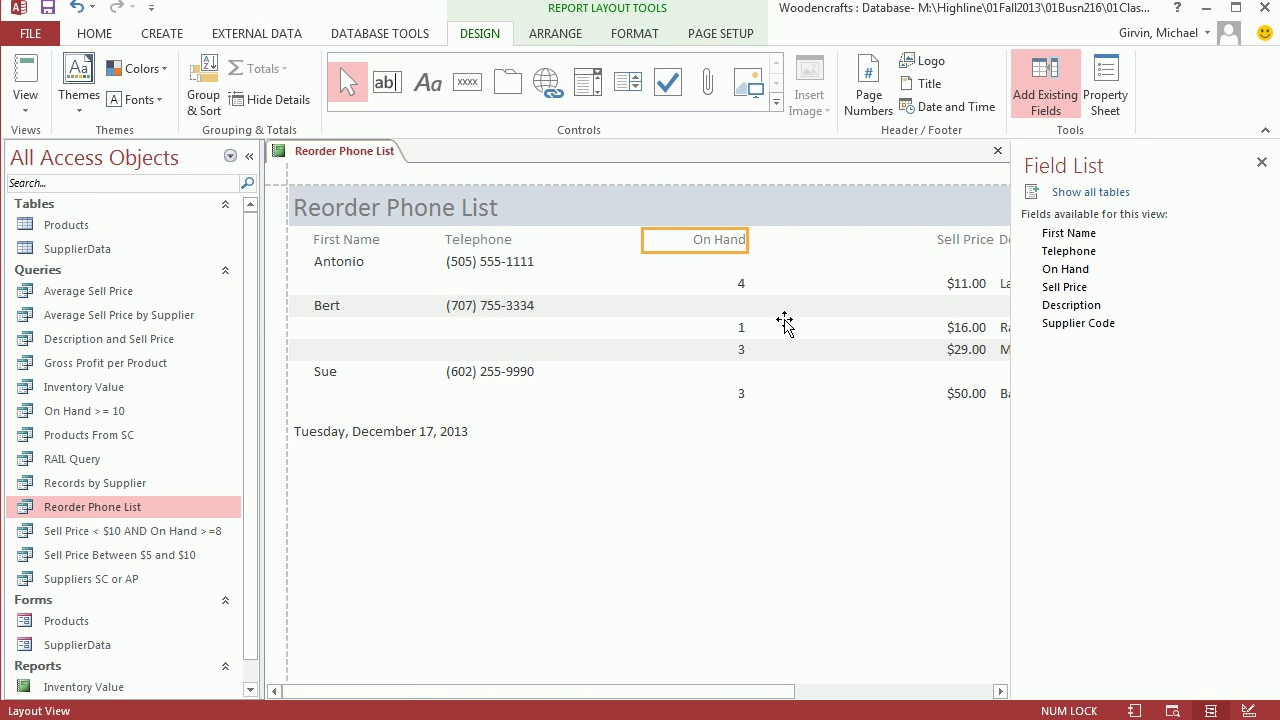
ctrl+click(738, 285)
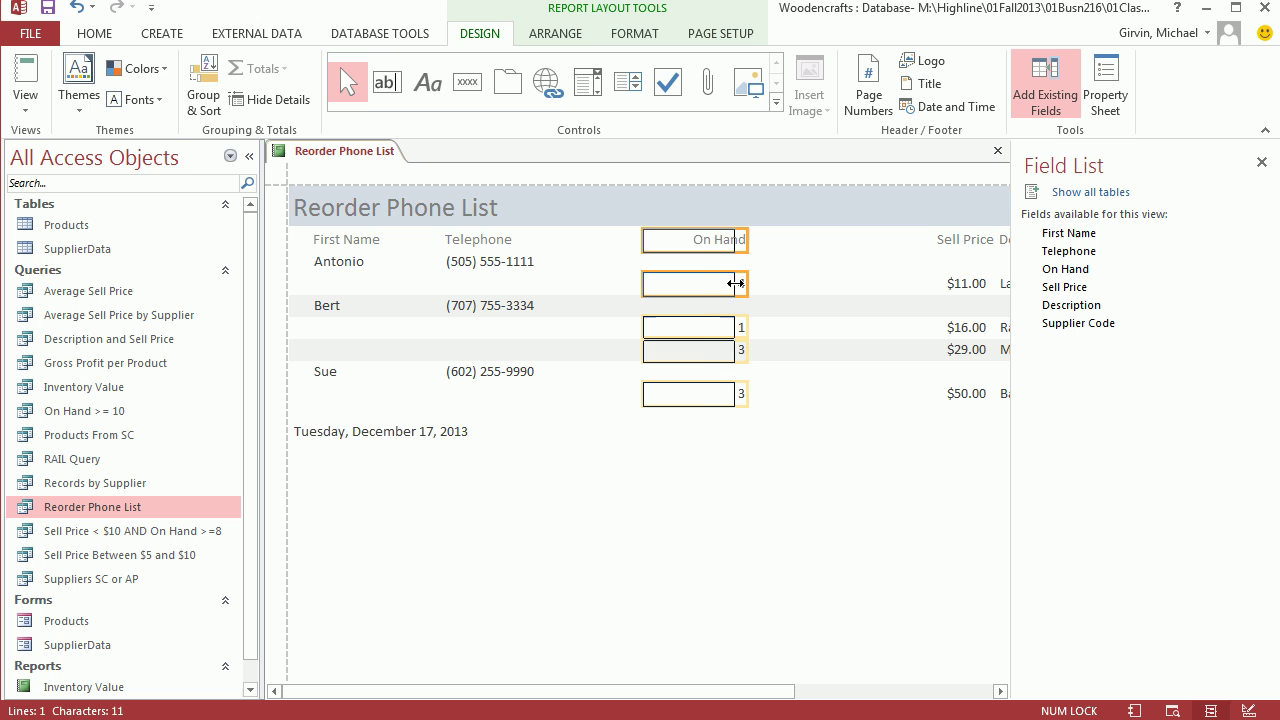
drag(735, 284, 719, 285)
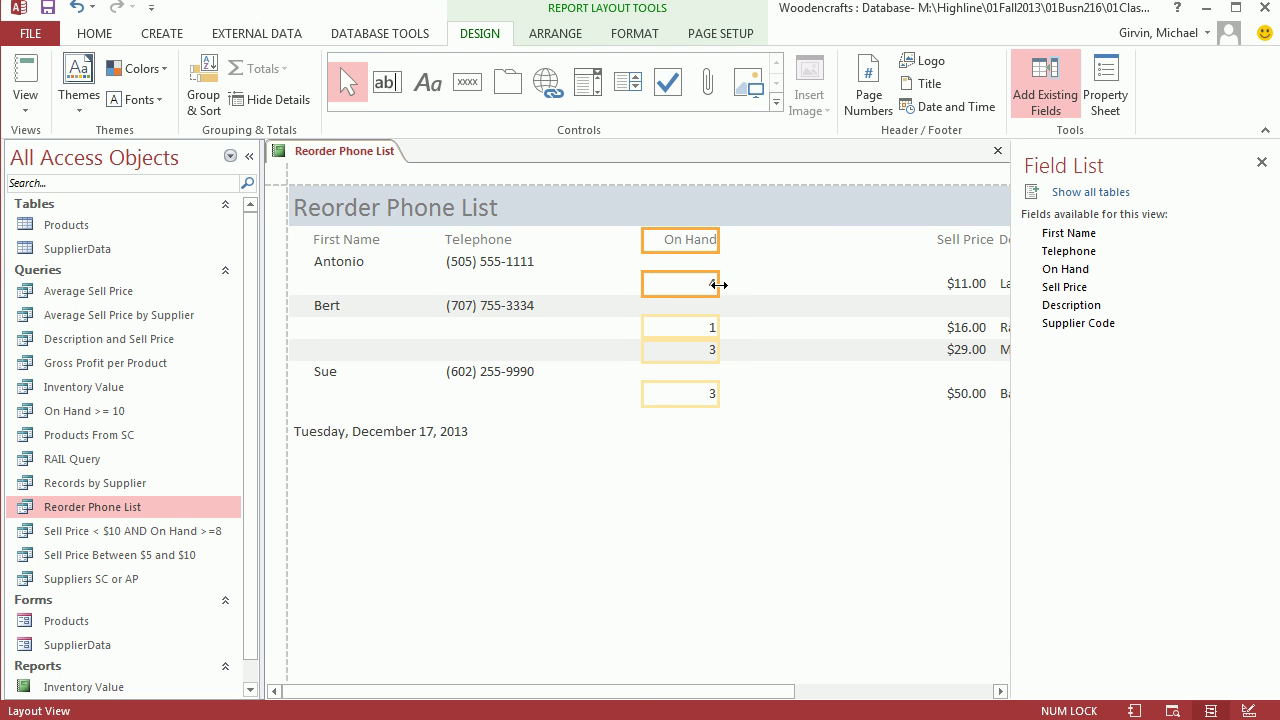
key(Left)
key(Left)
key(Left)
key(Left)
key(Left)
key(Left)
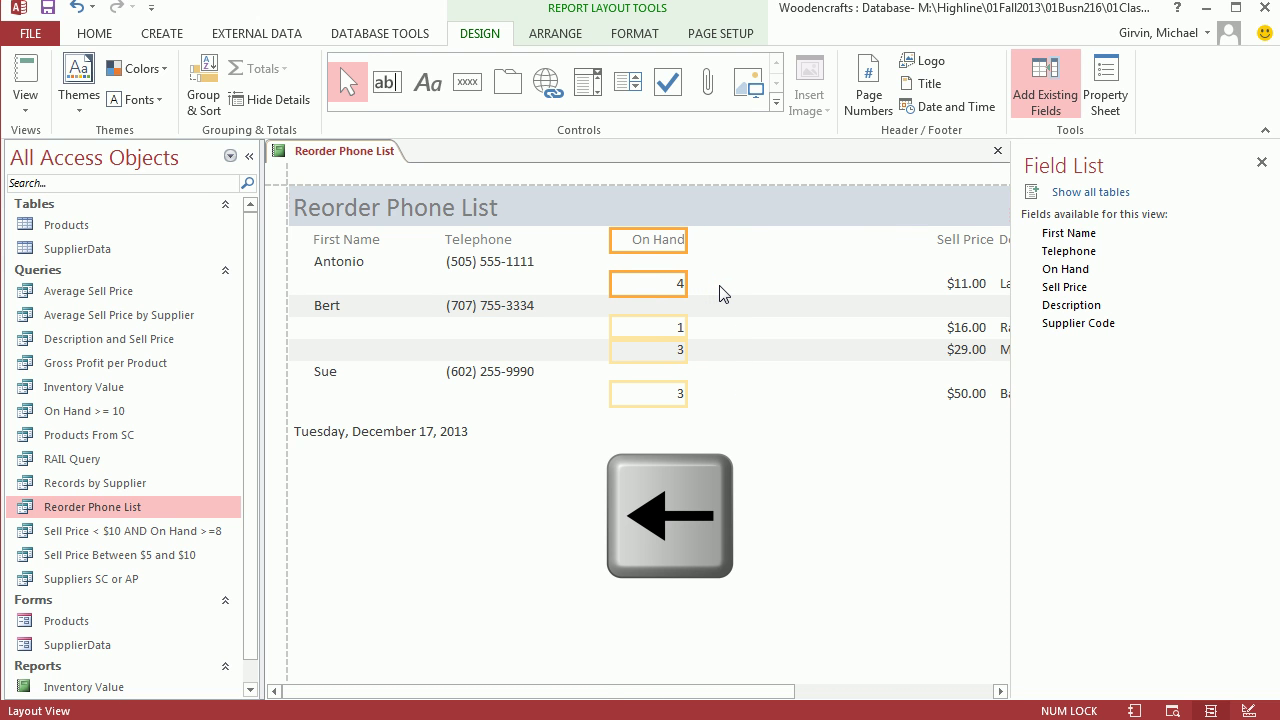
key(Left)
key(Left)
key(Left)
key(Left)
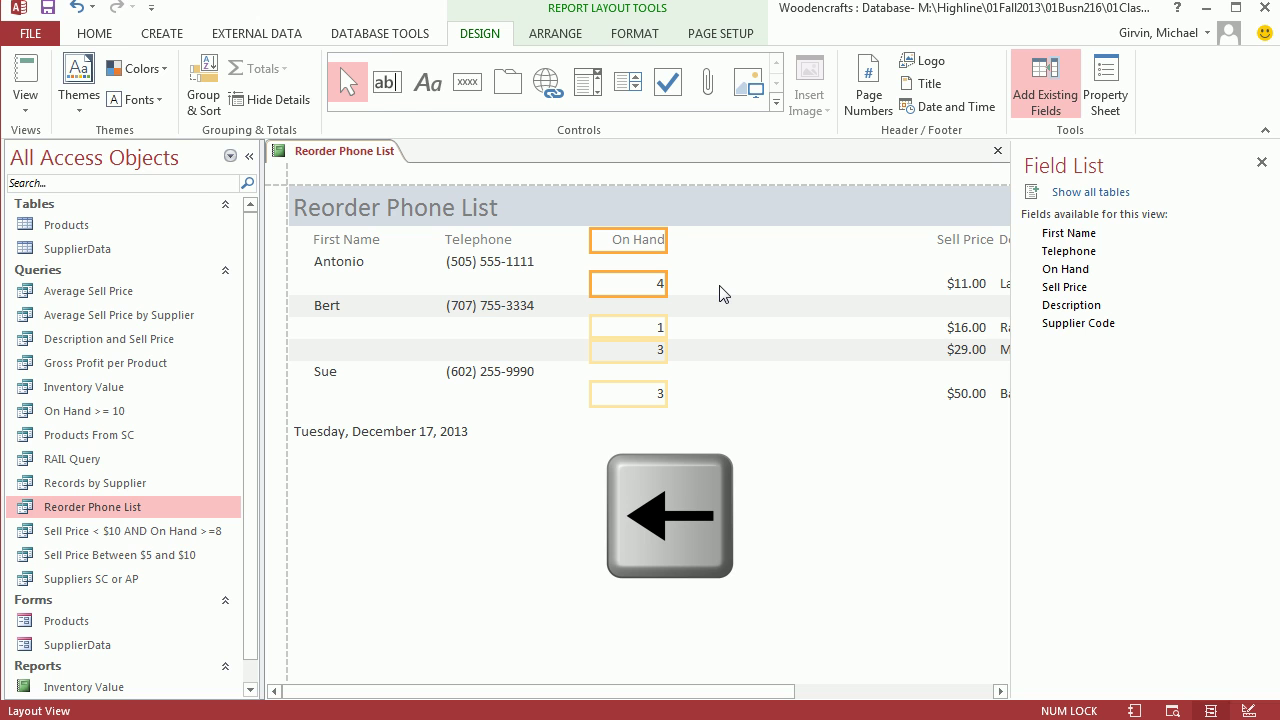
key(Left)
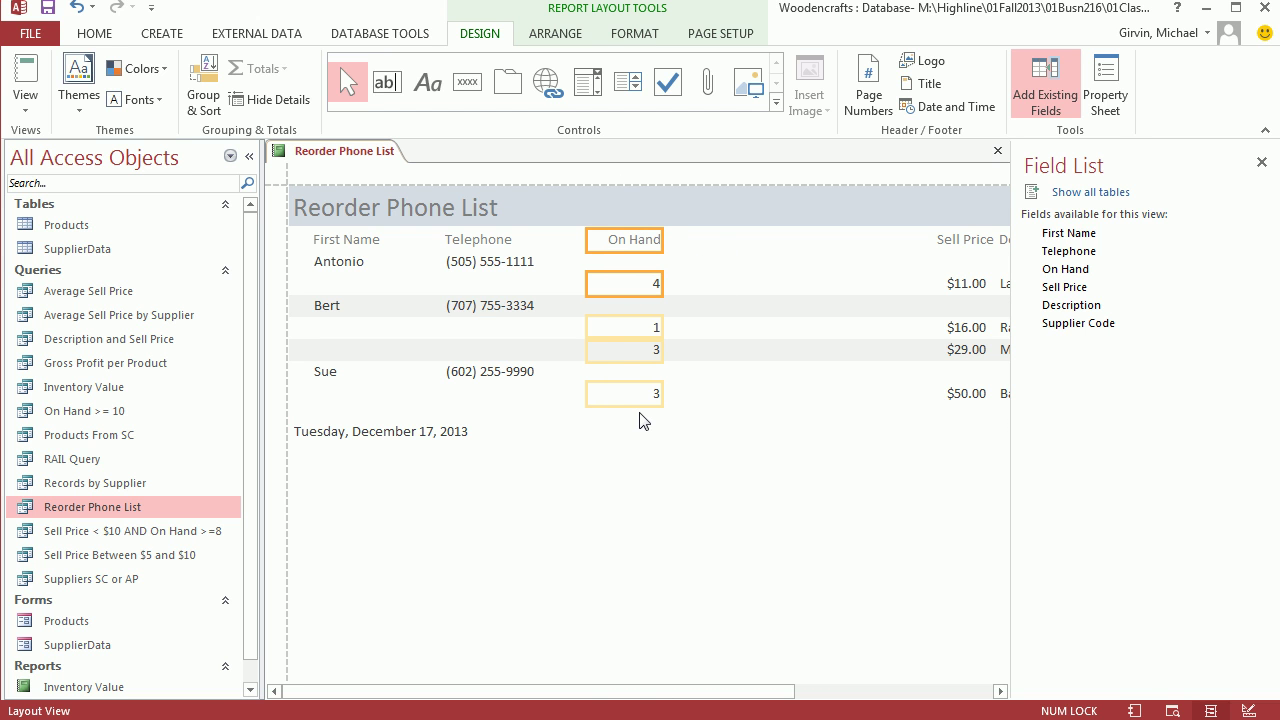
click(634, 34)
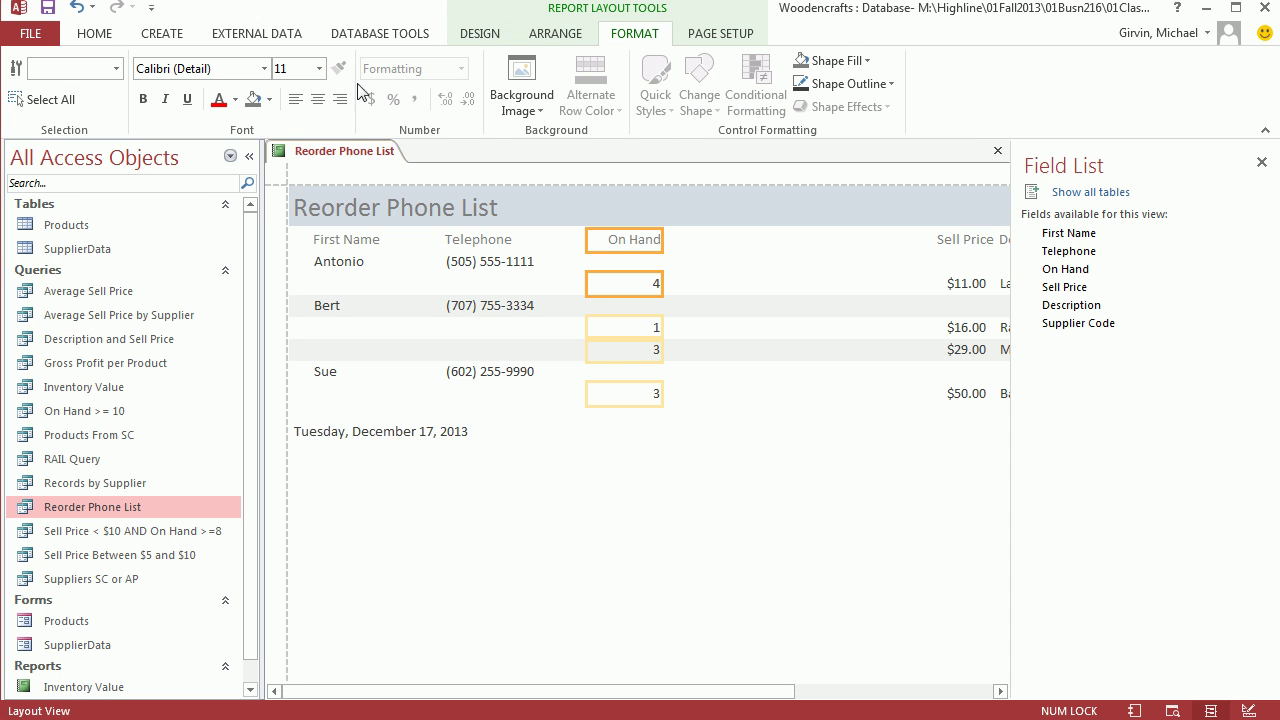
click(296, 100)
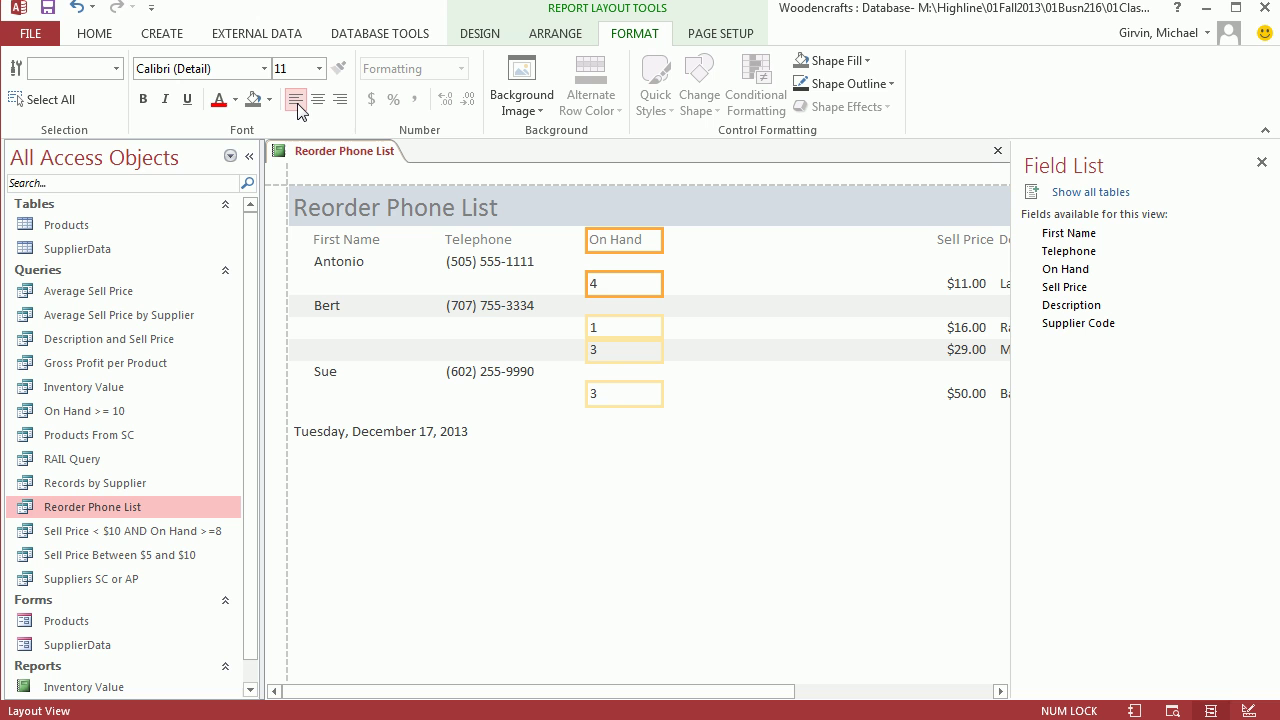
Drag the Sell Price heading and values narrower and nudge them two steps left
click(965, 242)
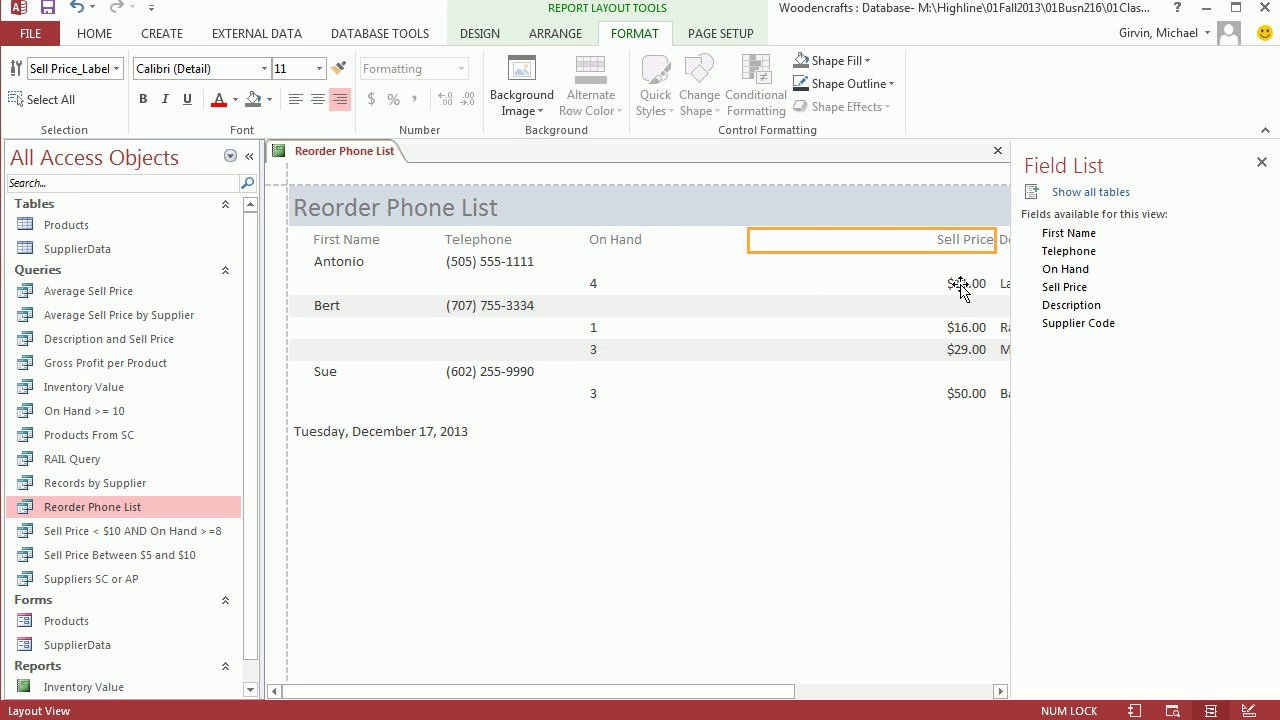
ctrl+click(960, 287)
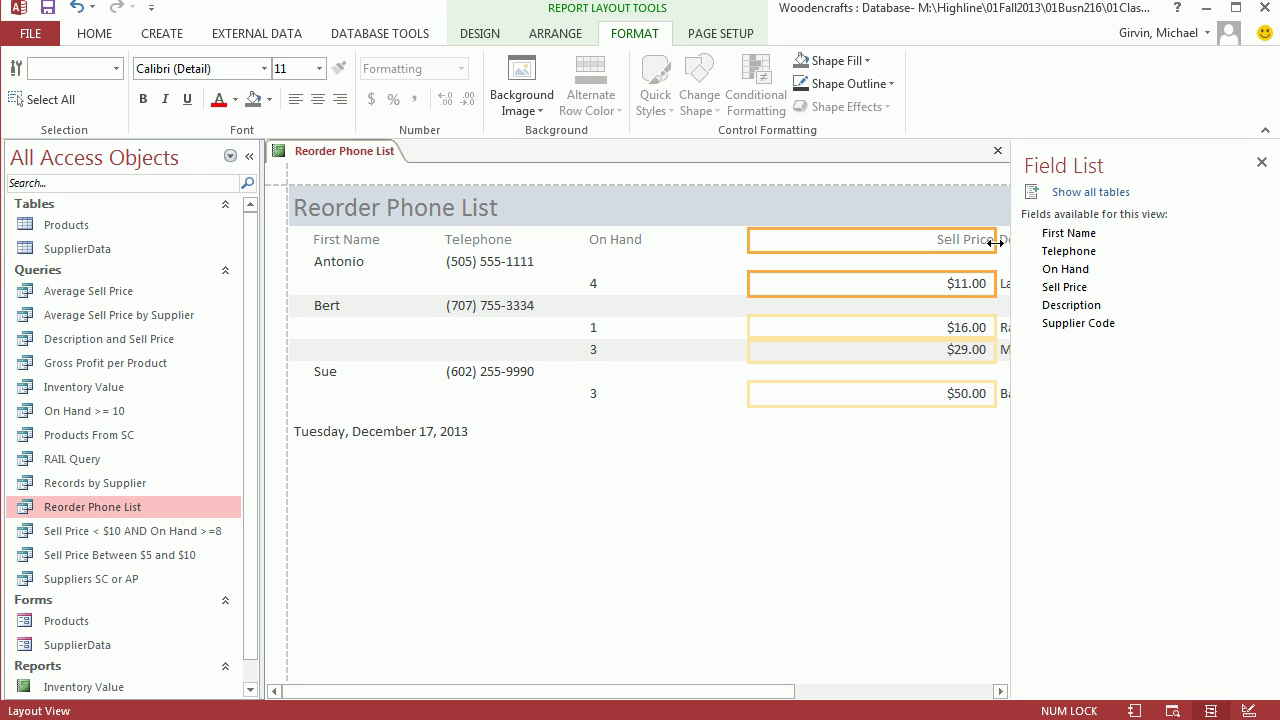
drag(995, 242, 850, 250)
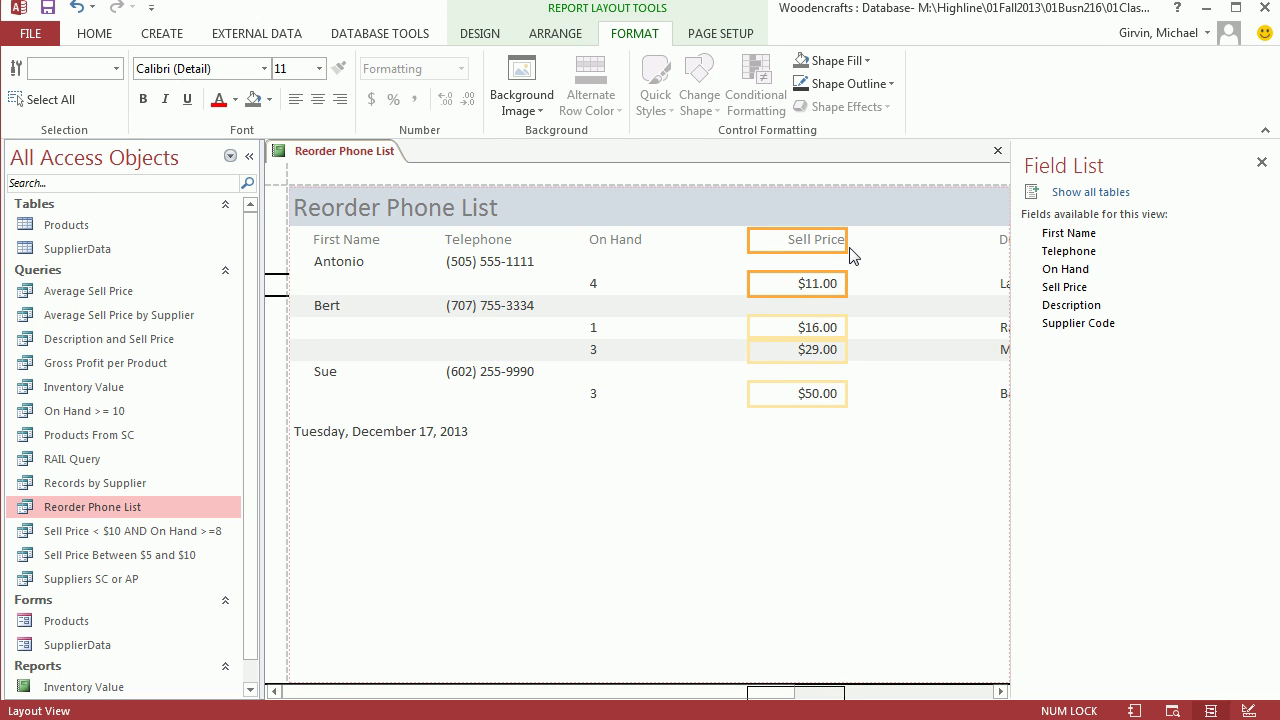
key(Left)
key(Left)
key(Left)
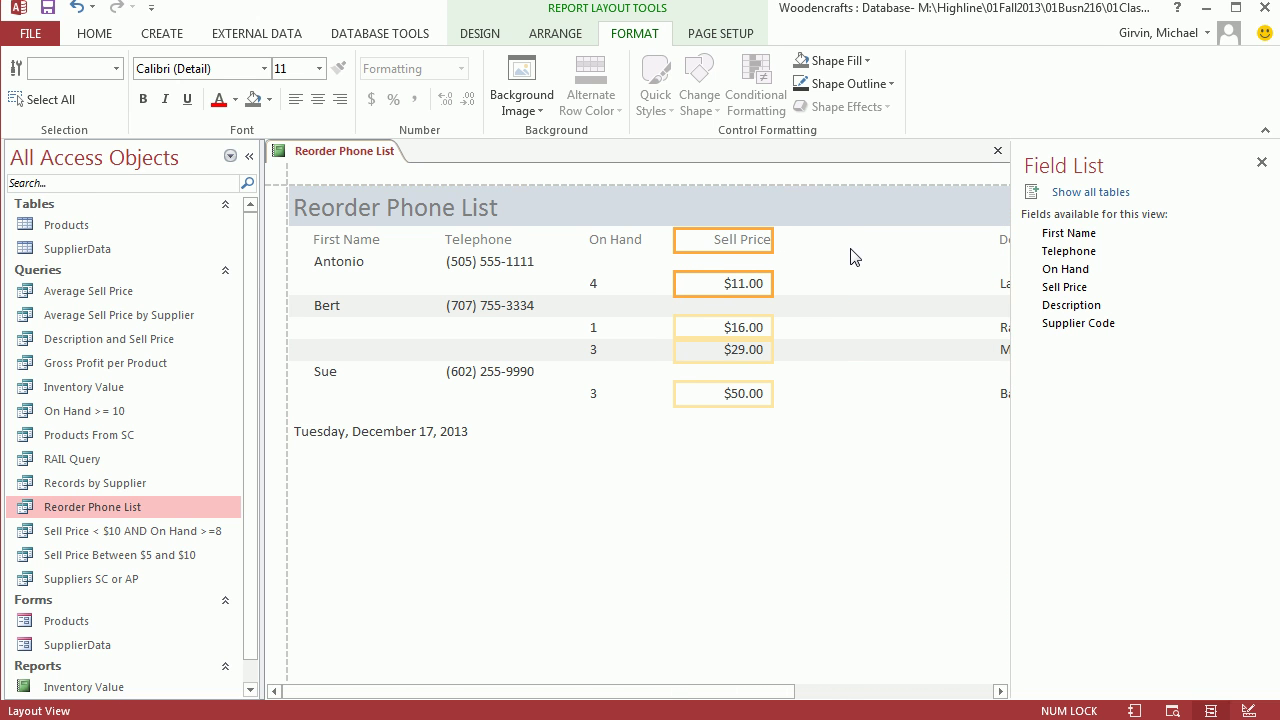
key(Left)
key(Left)
key(Left)
Nudge the Description heading and values four steps left beside Sell Price
click(1000, 392)
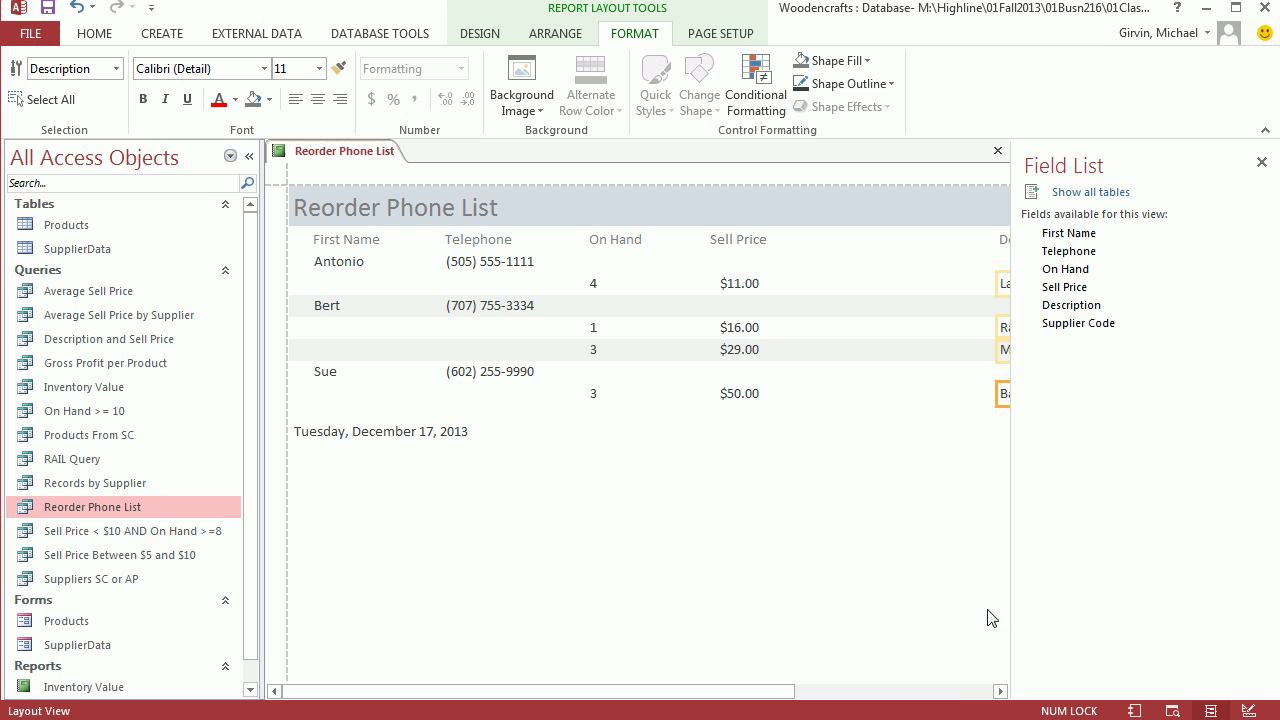
click(1000, 692)
click(1000, 692)
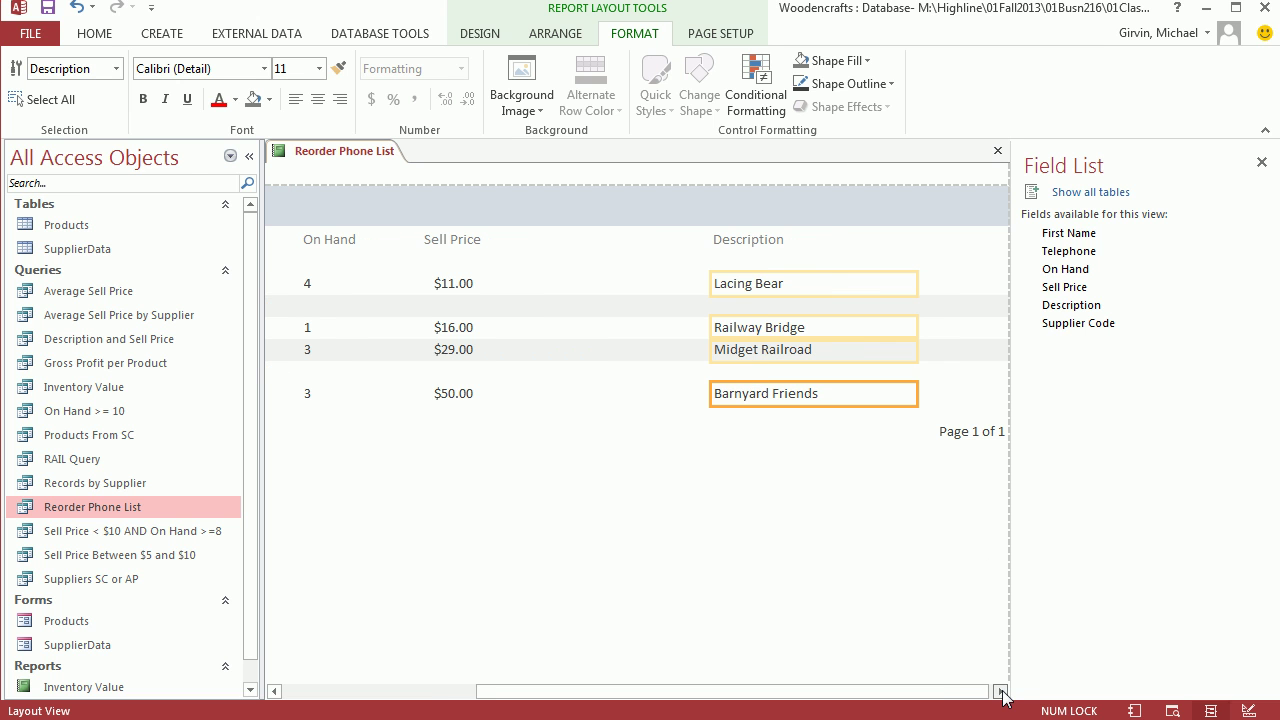
click(759, 241)
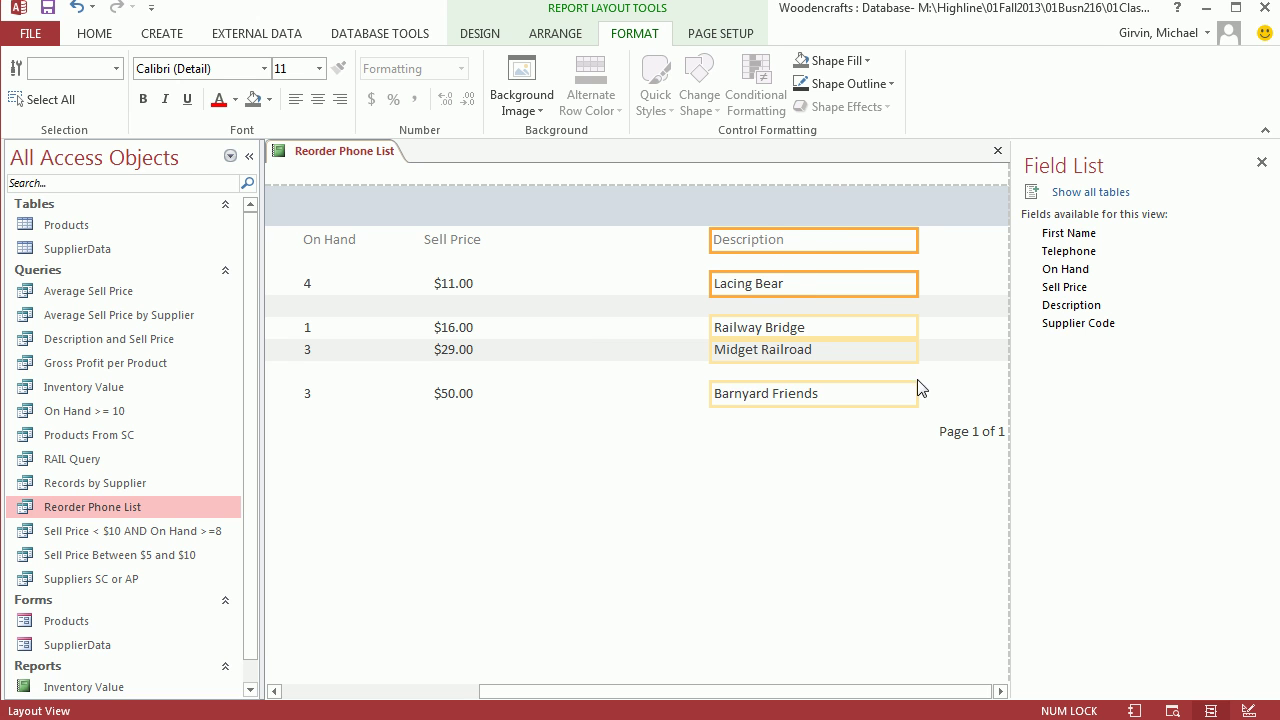
key(Left)
key(Left)
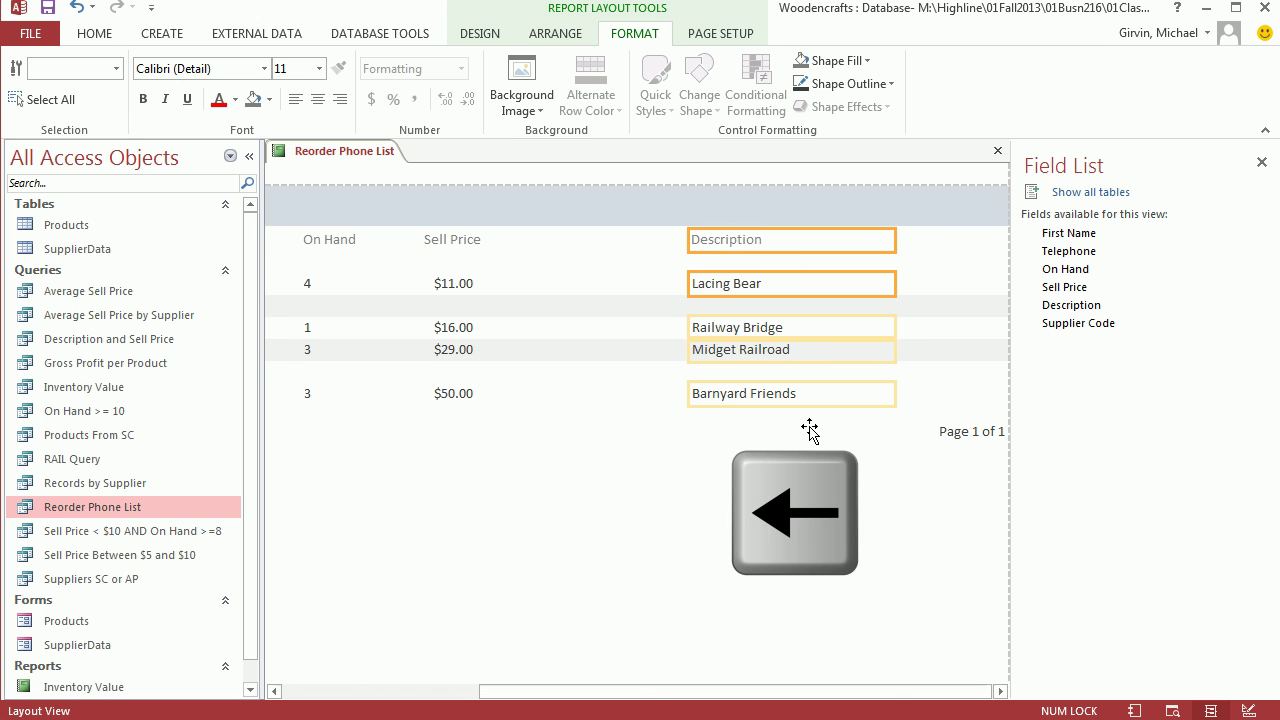
key(Left)
key(Left)
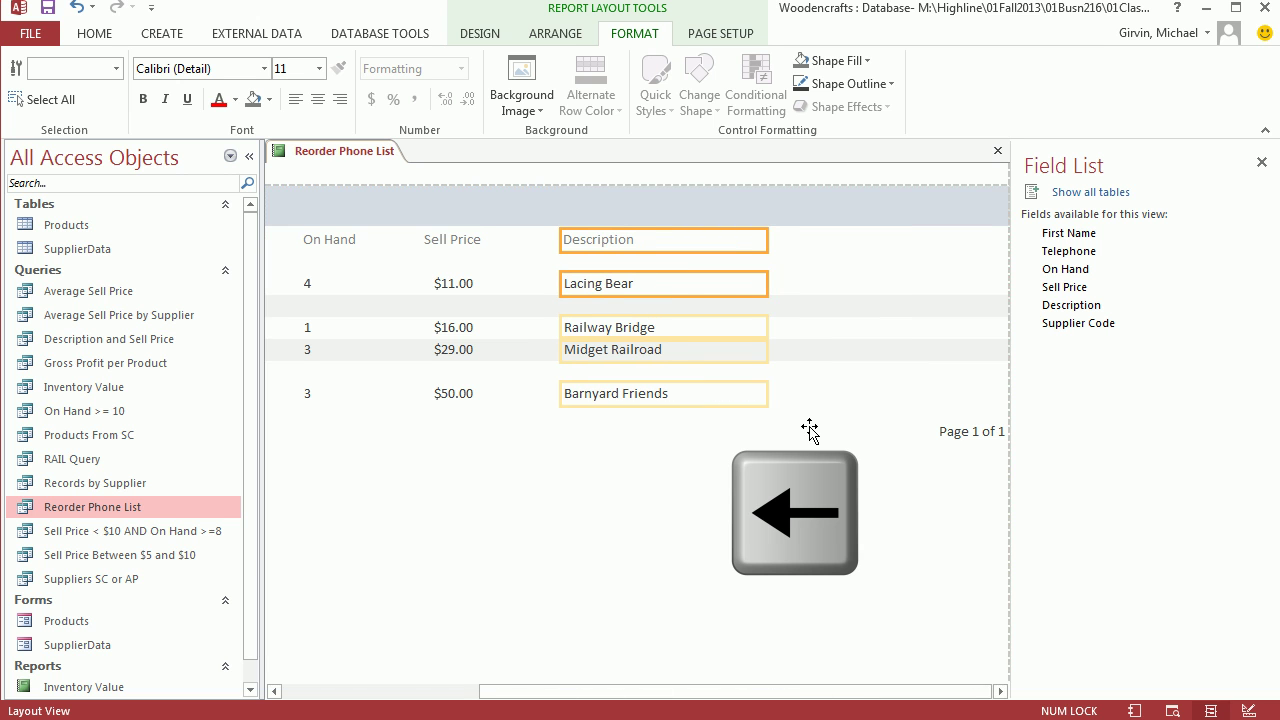
key(Left)
key(Left)
key(Left)
key(Left)
key(Left)
key(Left)
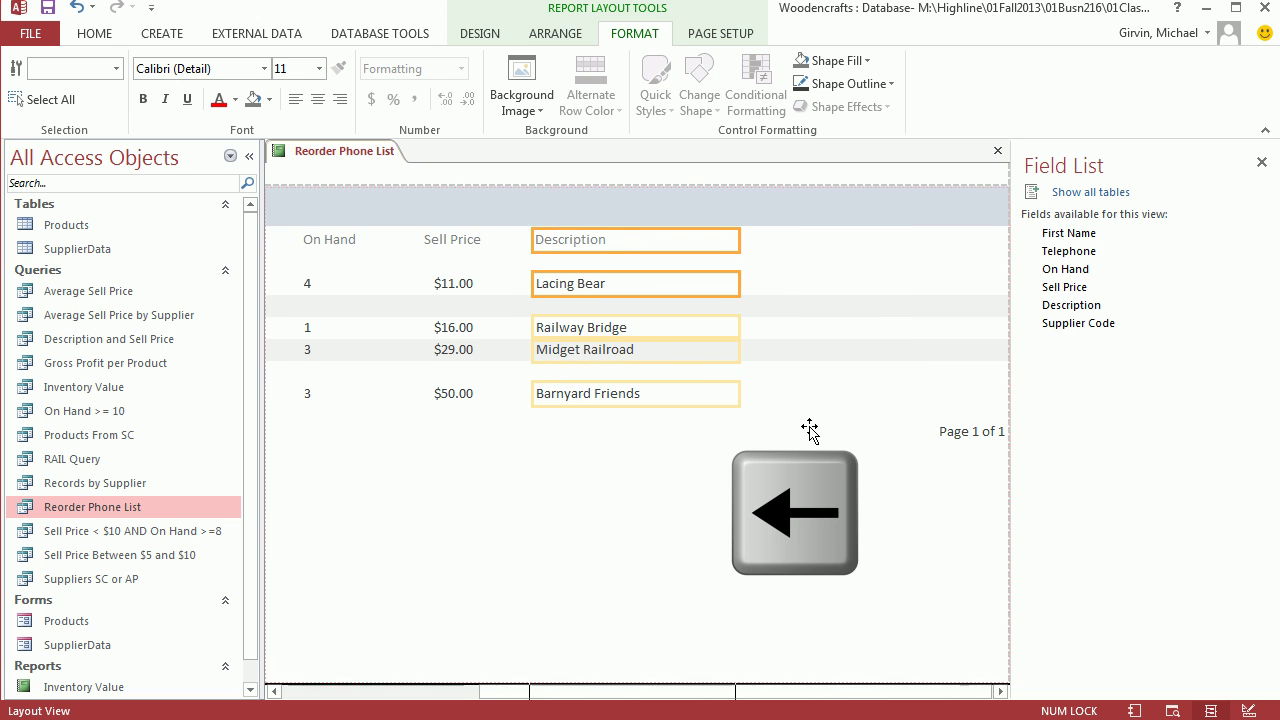
key(Left)
key(Left)
drag(958, 698, 762, 692)
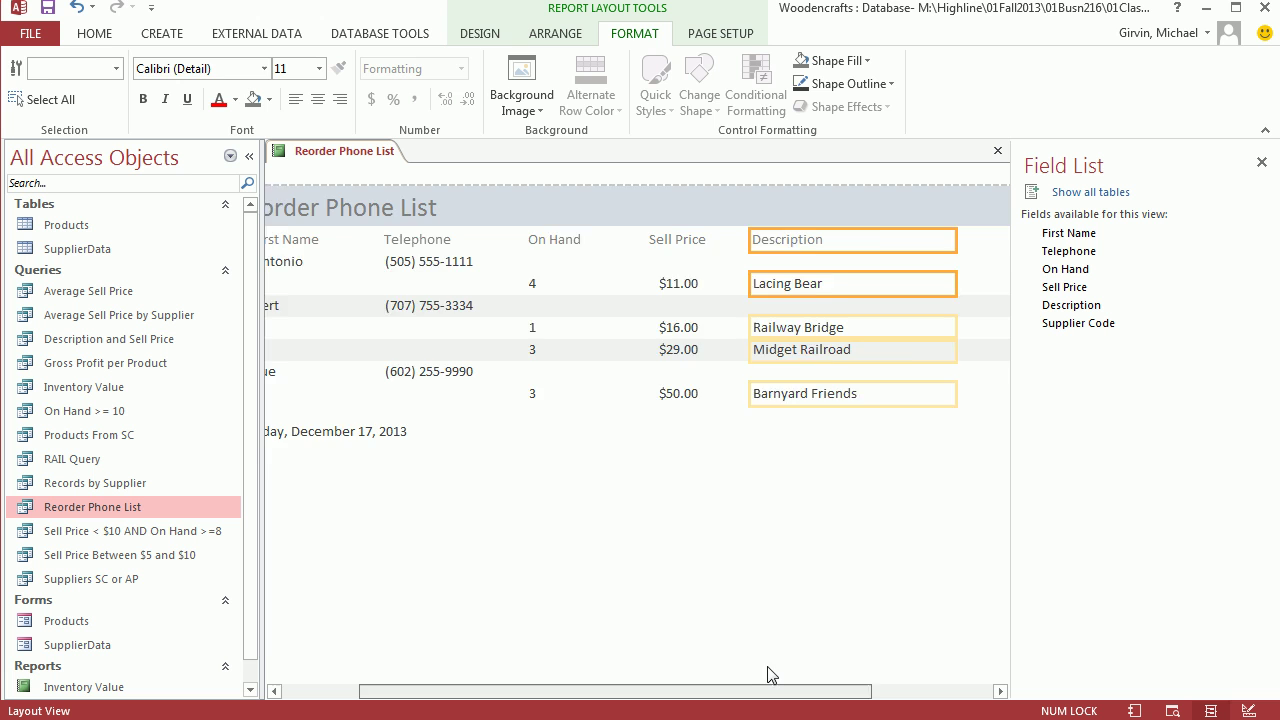
Switch the Reorder Phone List report to Print Preview and scroll through the landscape page
click(93, 35)
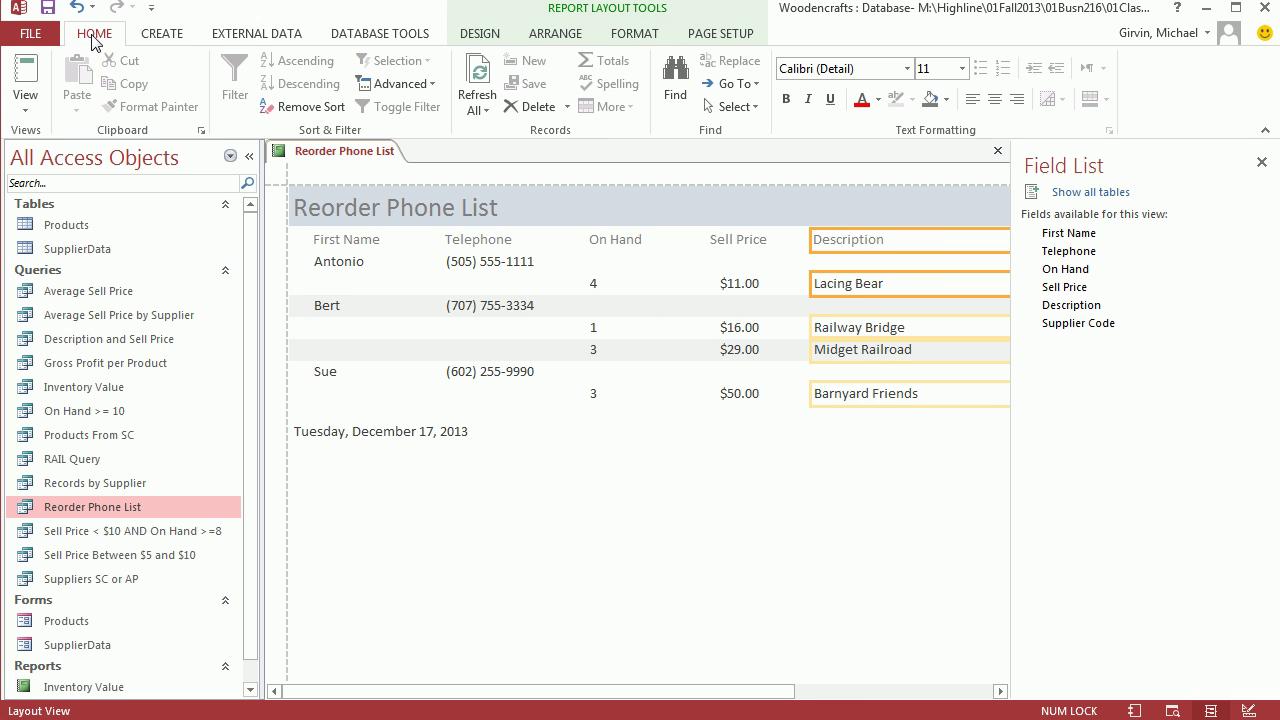
click(25, 105)
click(60, 194)
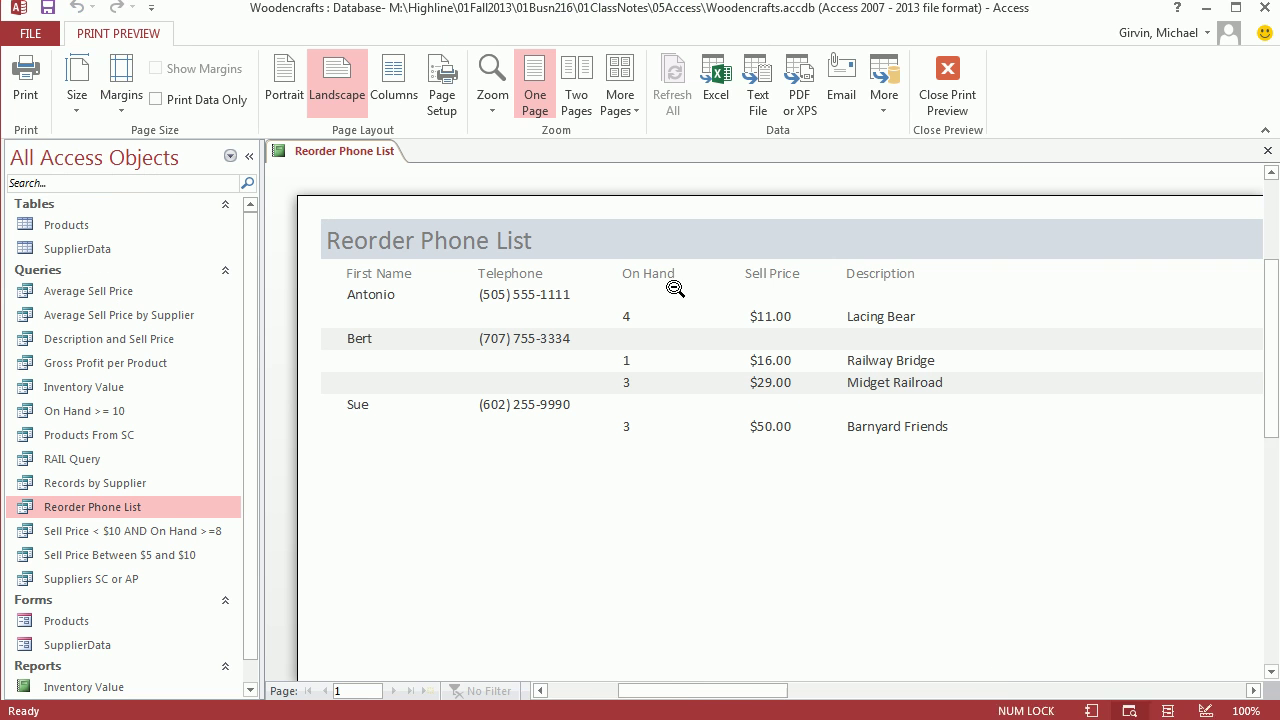
mouse_move(952, 688)
mouse_down()
mouse_move(795, 686)
mouse_move(892, 686)
mouse_up()
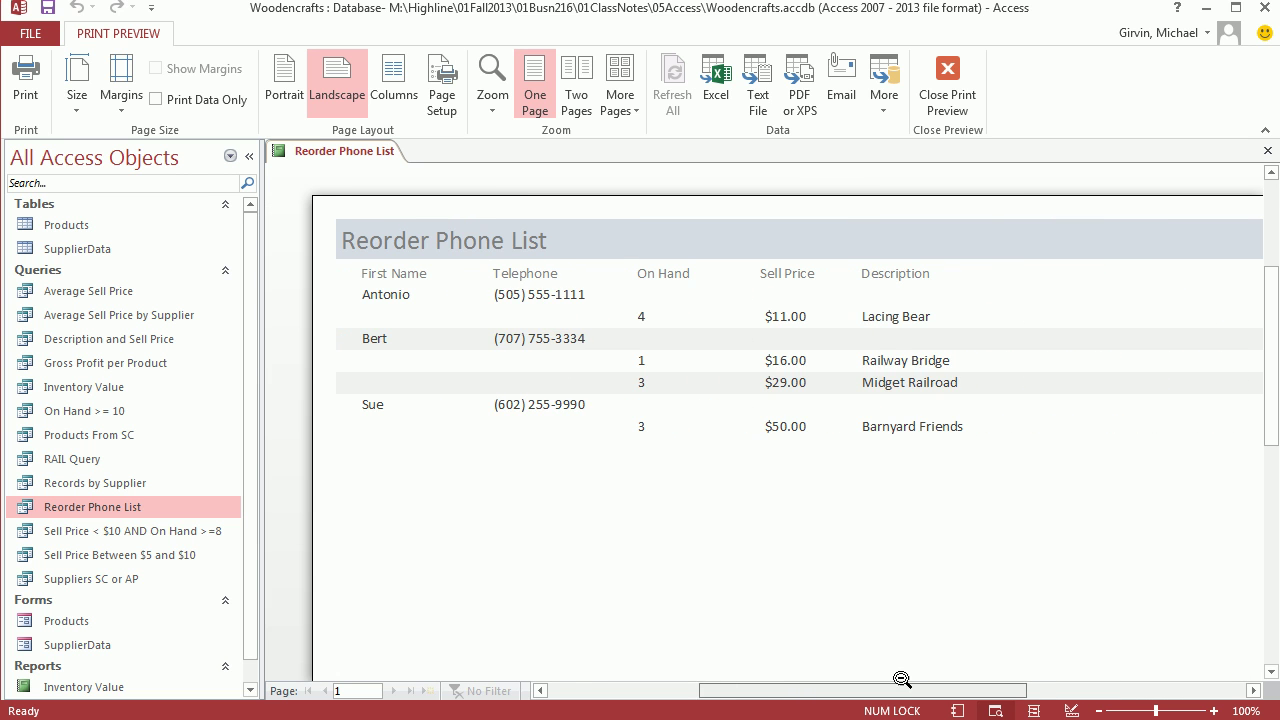
scroll(820, 514, down, 2)
scroll(820, 516, down, 2)
scroll(824, 511, down, 3)
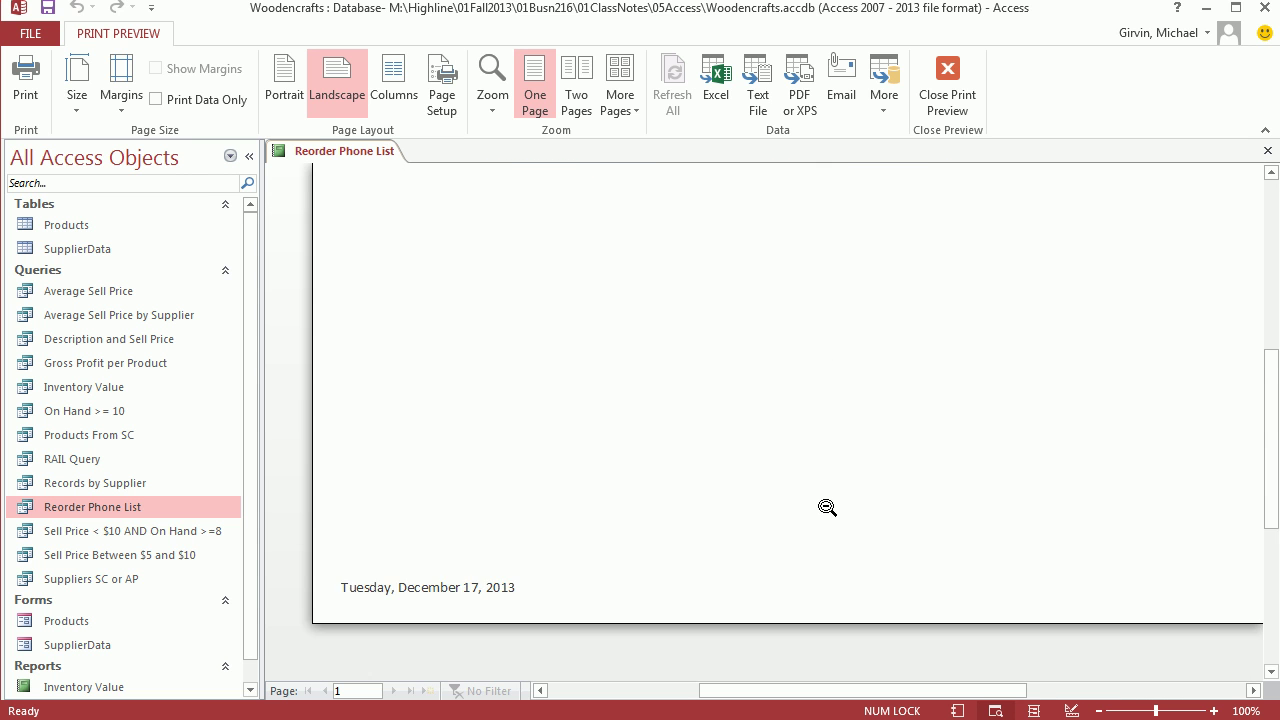
scroll(825, 509, up, 3)
scroll(825, 509, up, 5)
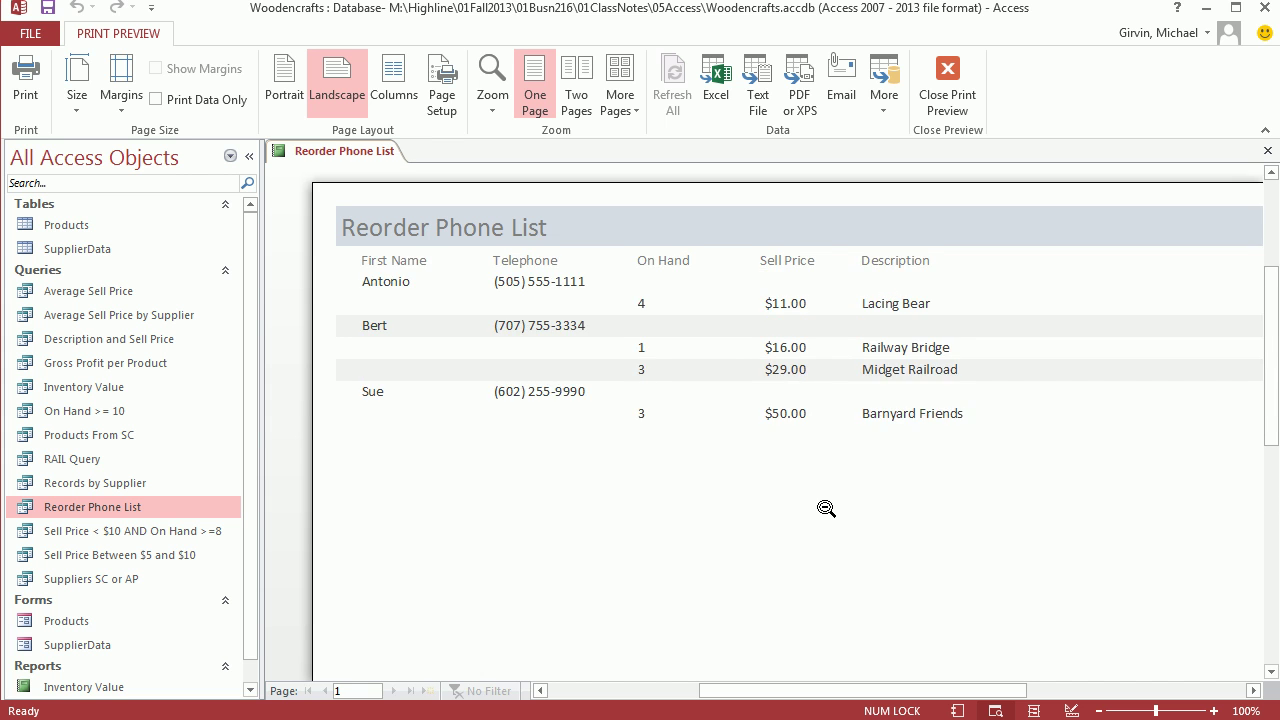
scroll(825, 509, up, 2)
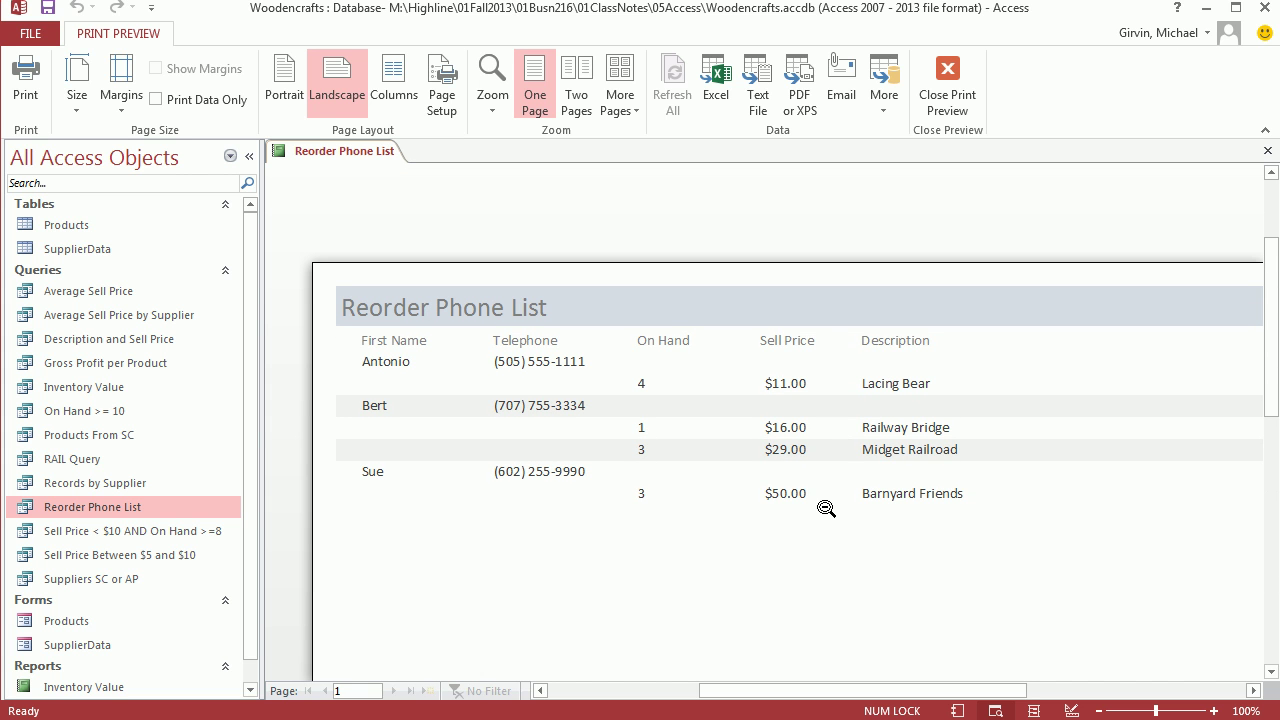
Close the report and find Reorder Phone List under Reports beside Inventory Value
click(1268, 152)
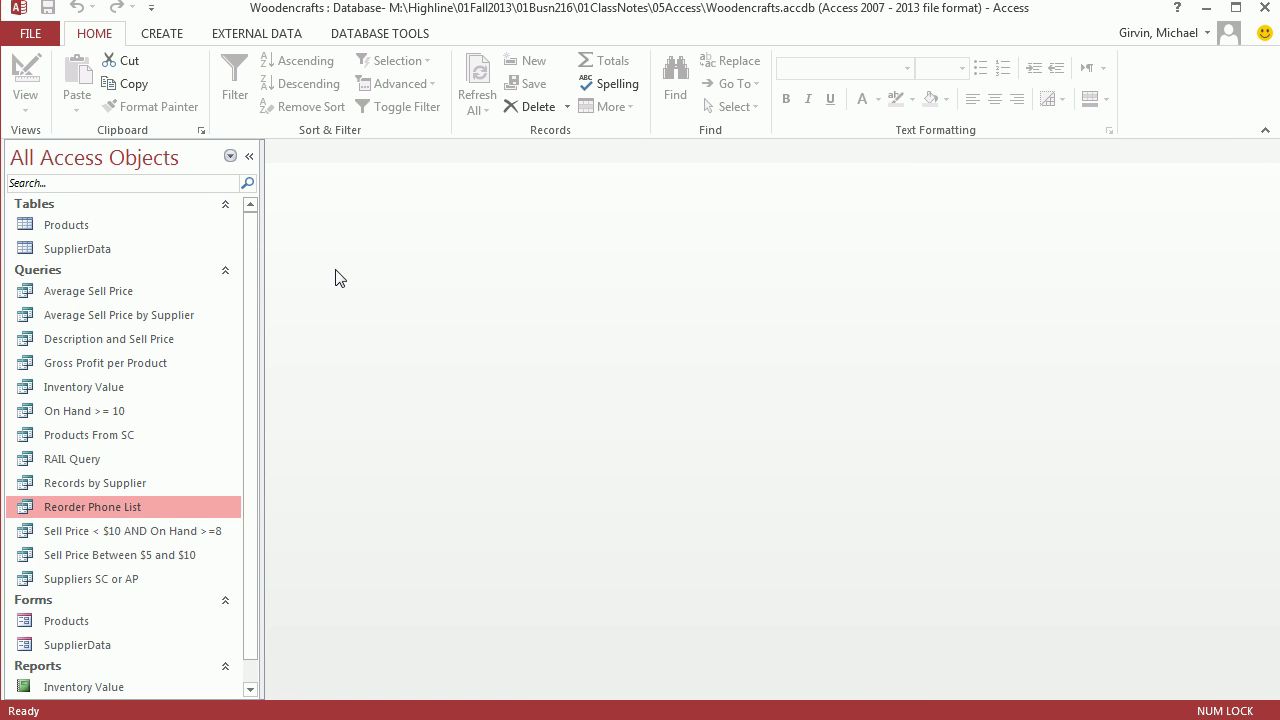
click(250, 690)
click(88, 687)
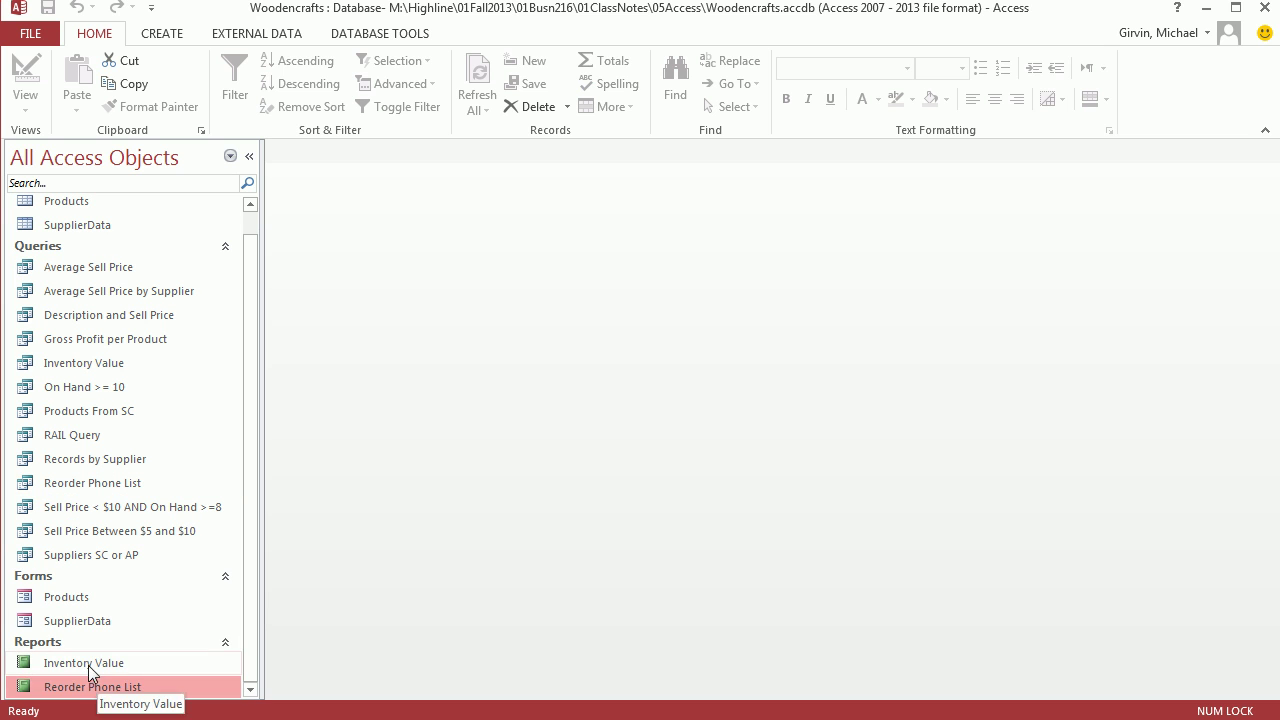
click(130, 662)
scroll(254, 596, up, 1)
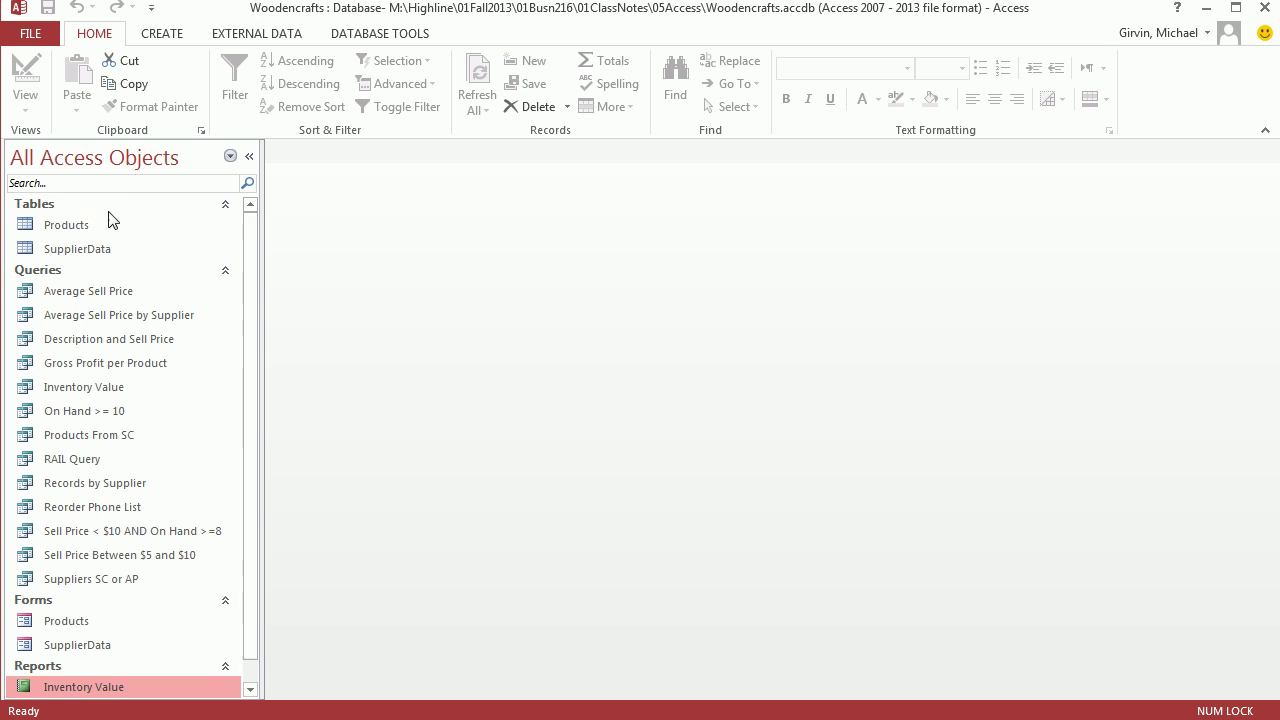
click(70, 222)
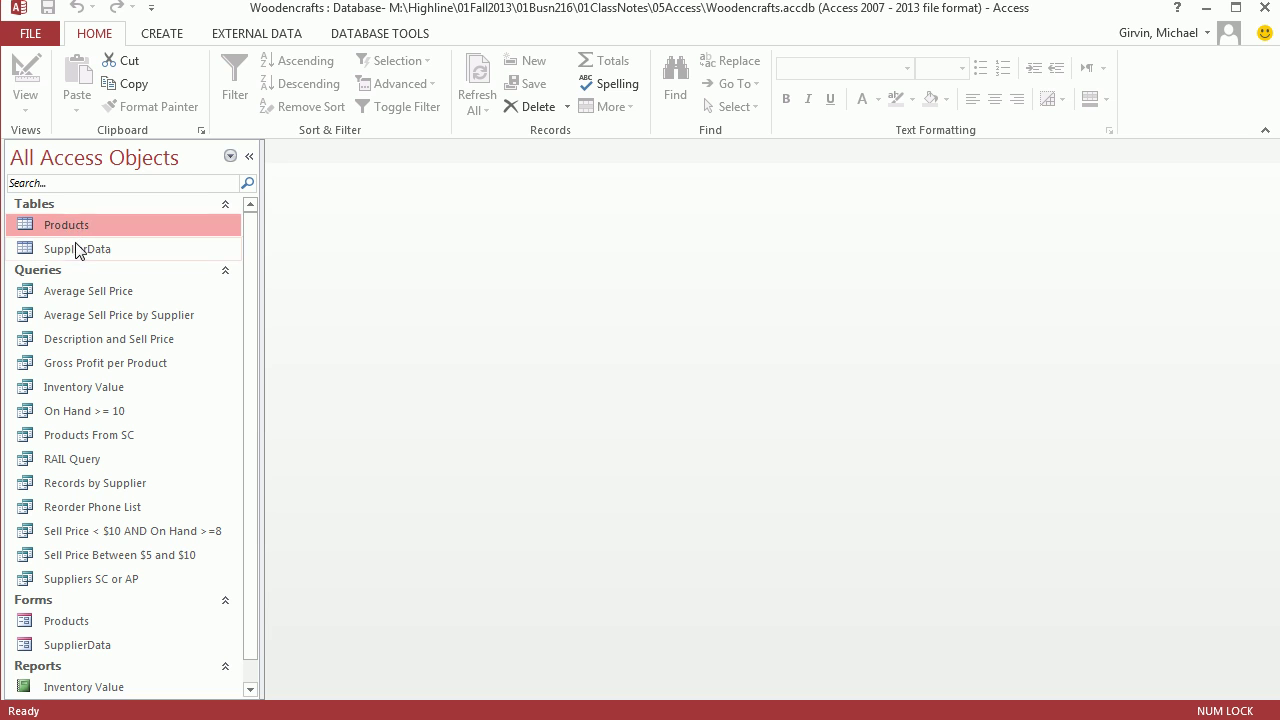
click(76, 248)
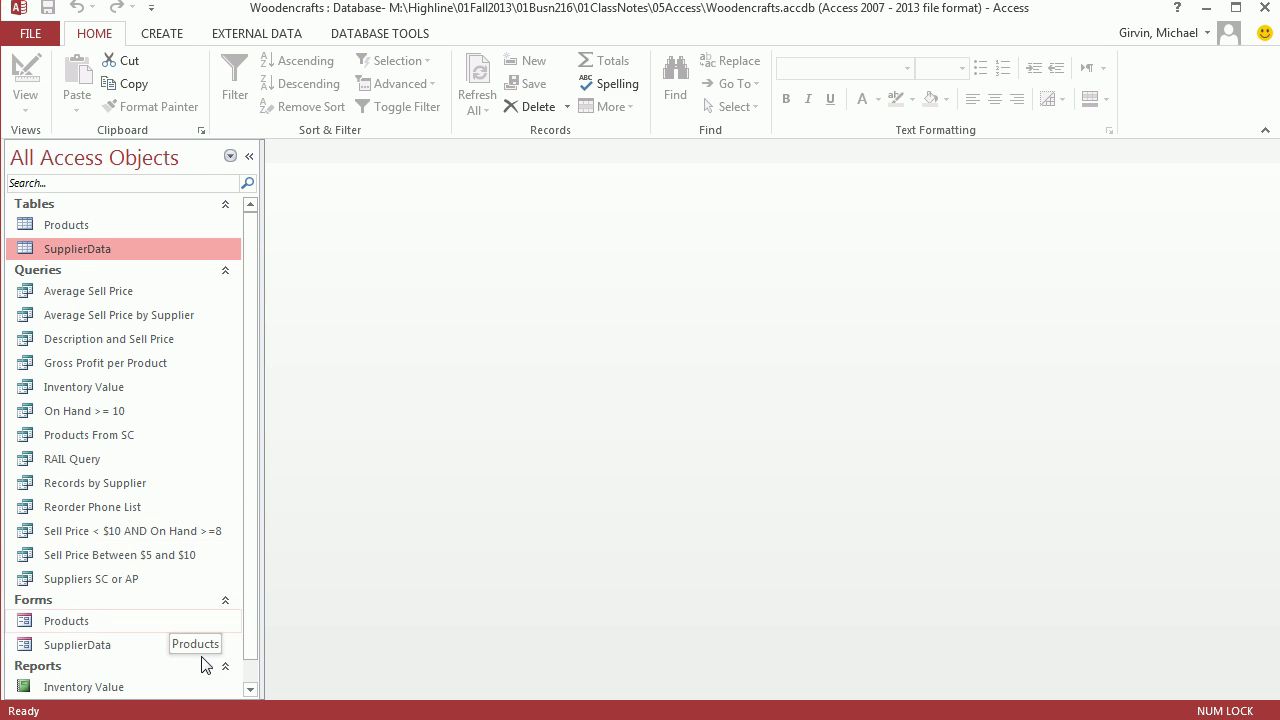
click(251, 690)
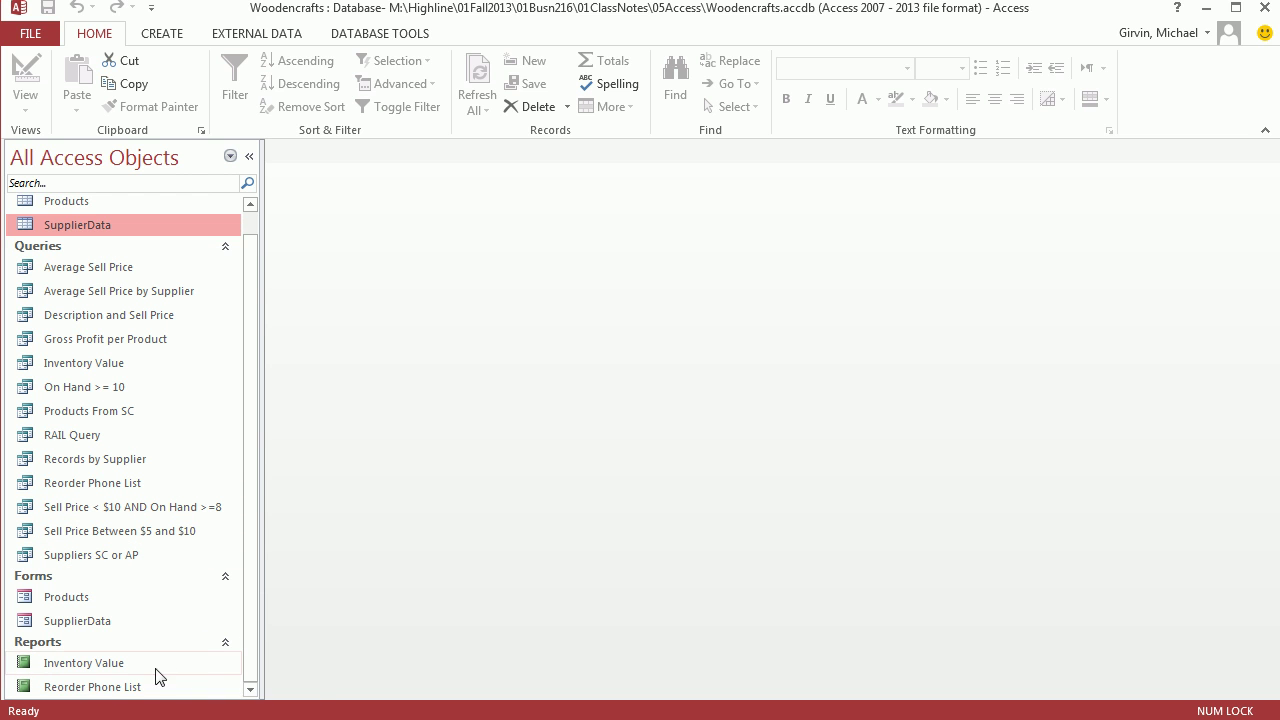
click(105, 664)
click(100, 686)
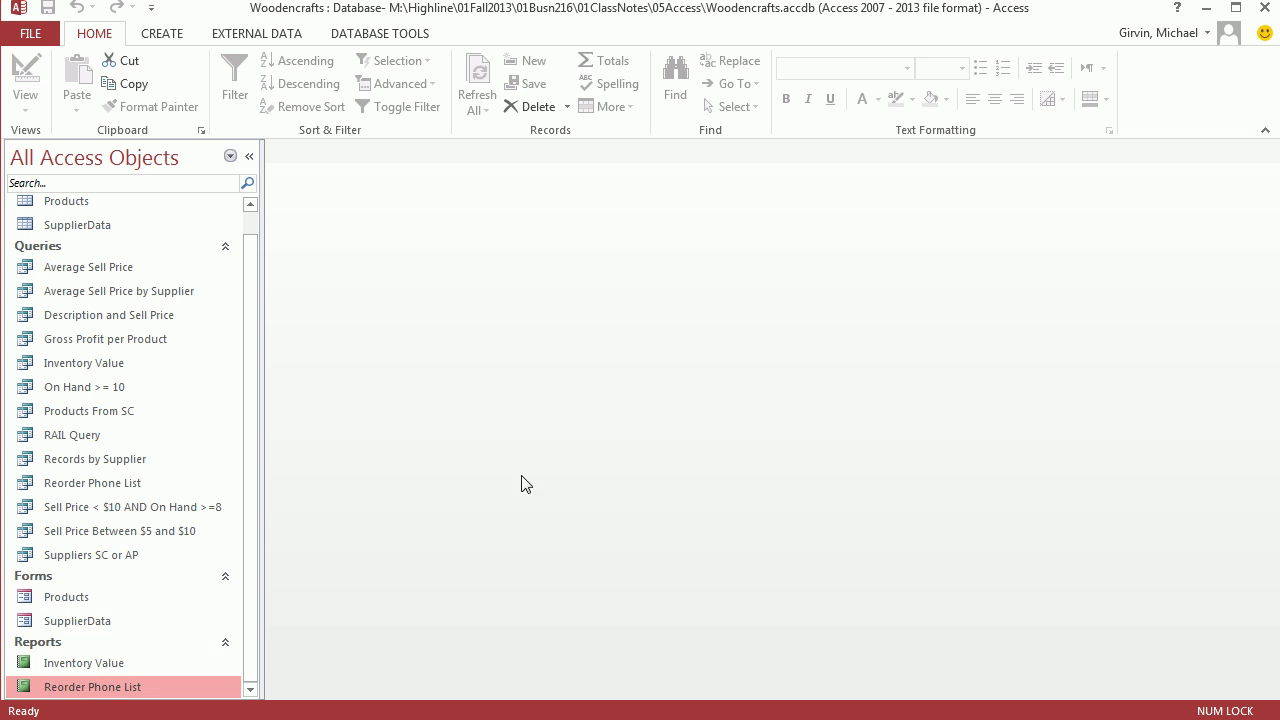